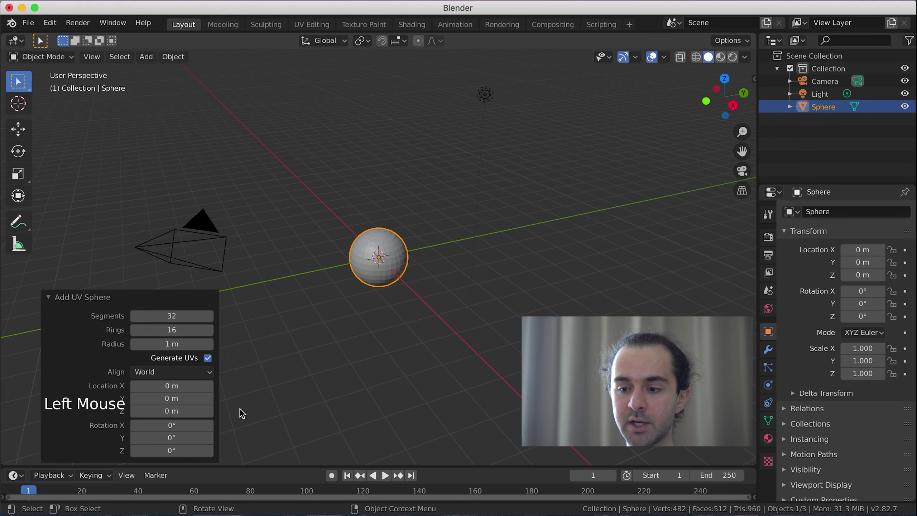
Set the new UV sphere to 64 segments and 32 rings
click(173, 317)
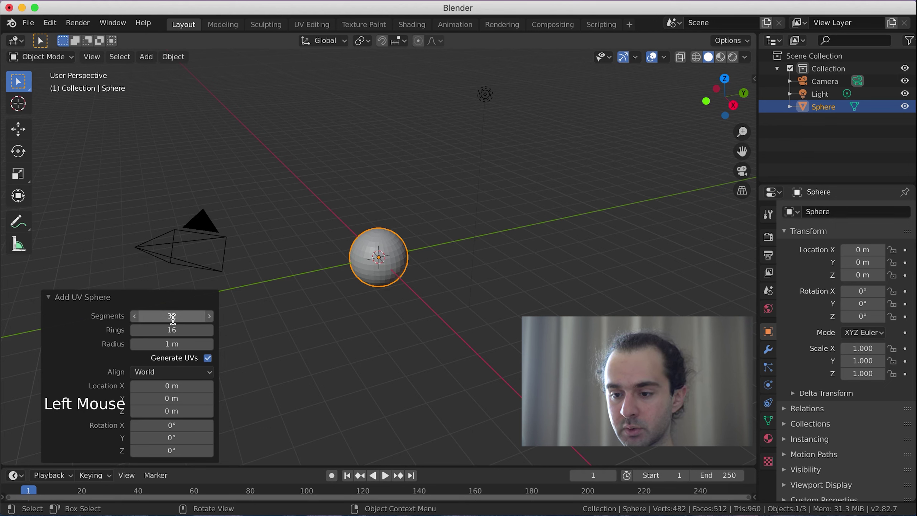
text(64)
key(Return)
double_click(175, 330)
text(32)
key(Return)
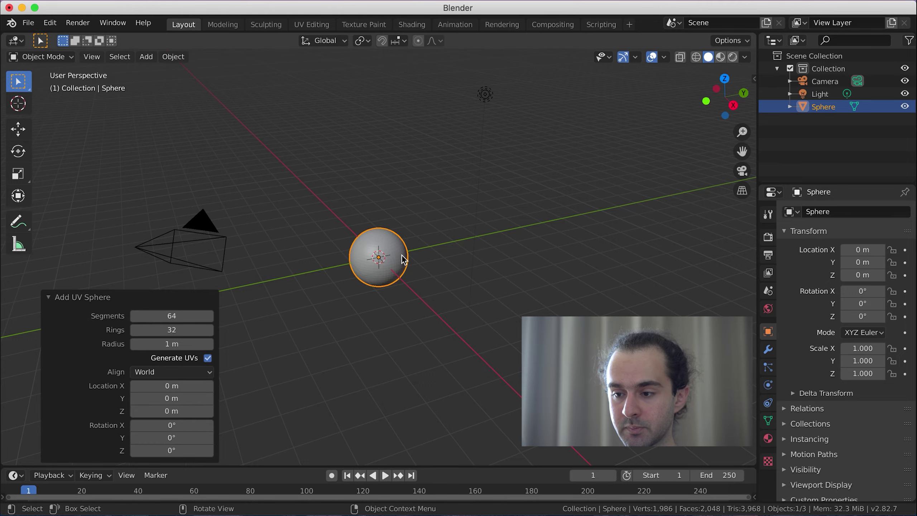
Apply smooth shading to the sphere
scroll(429, 320, up, 4)
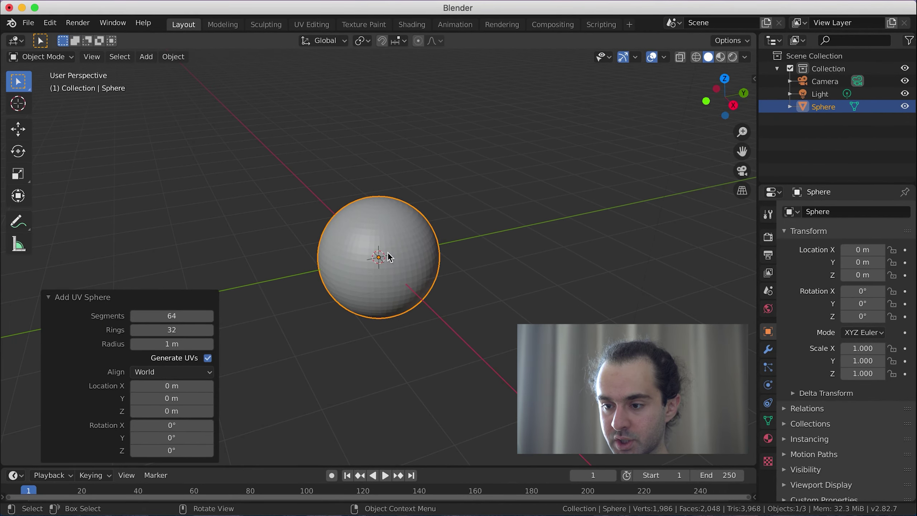
right_click(241, 237)
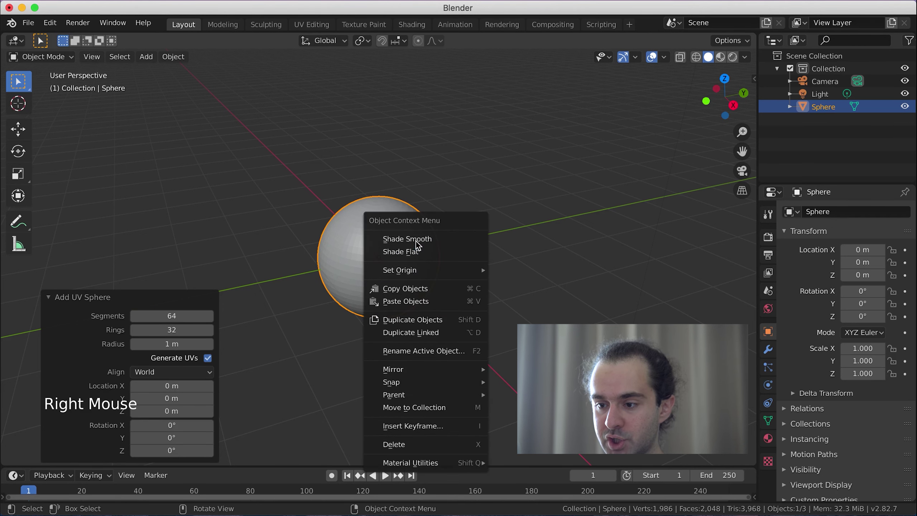
click(415, 240)
scroll(416, 297, down, 2)
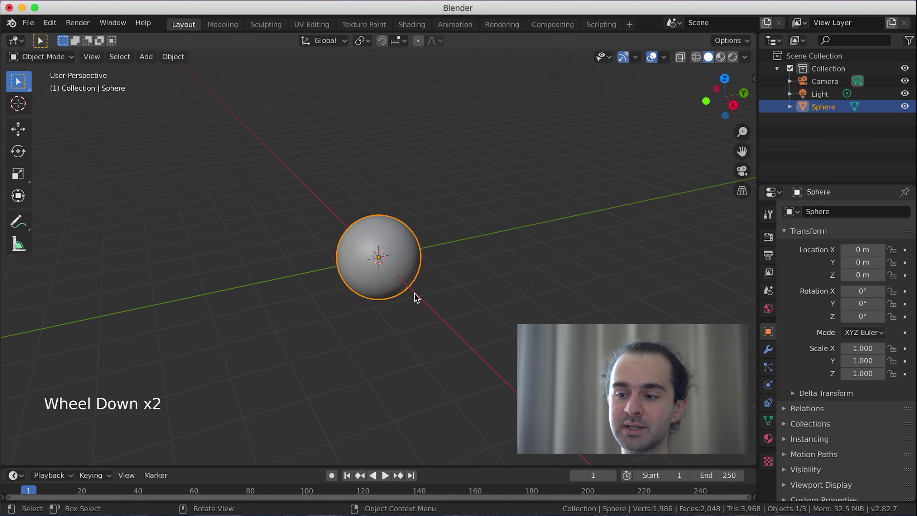
scroll(370, 221, up, 2)
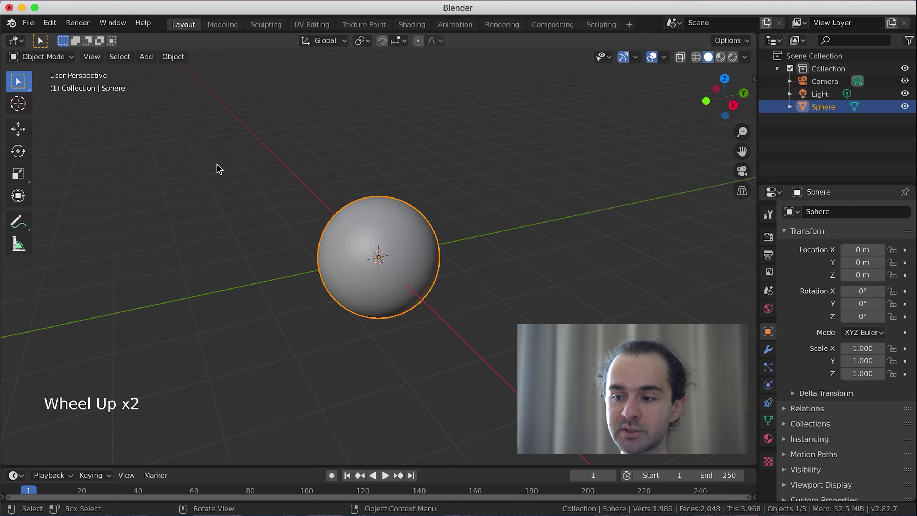
click(171, 61)
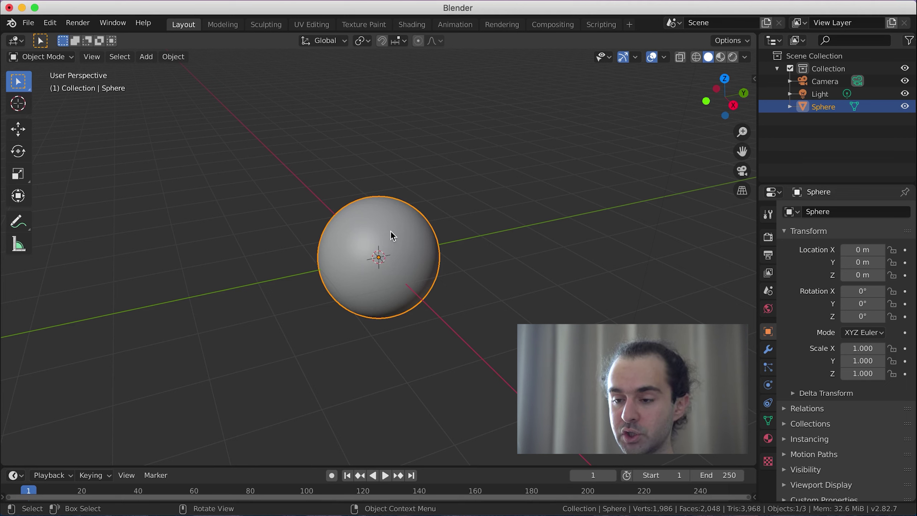
Add a second UV sphere at the origin with 128 segments and 64 rings
key(shift+a)
mouse_move(397, 233)
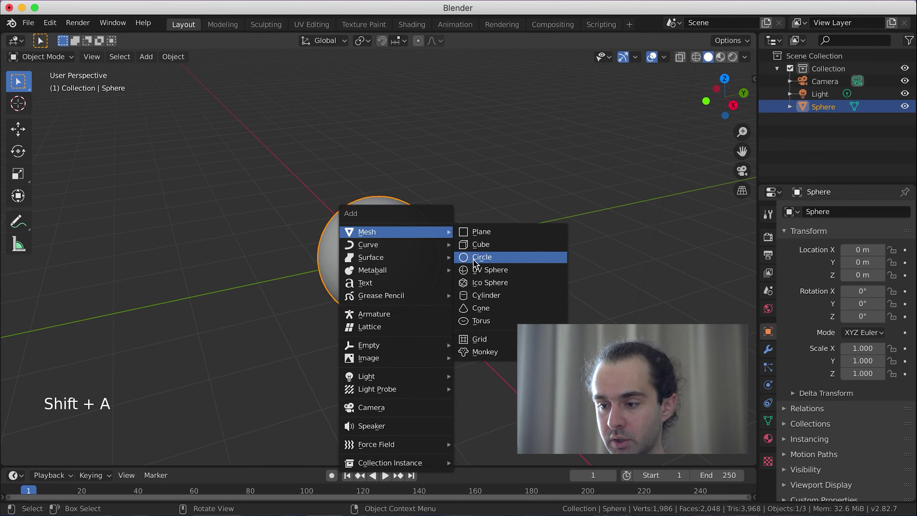
click(488, 271)
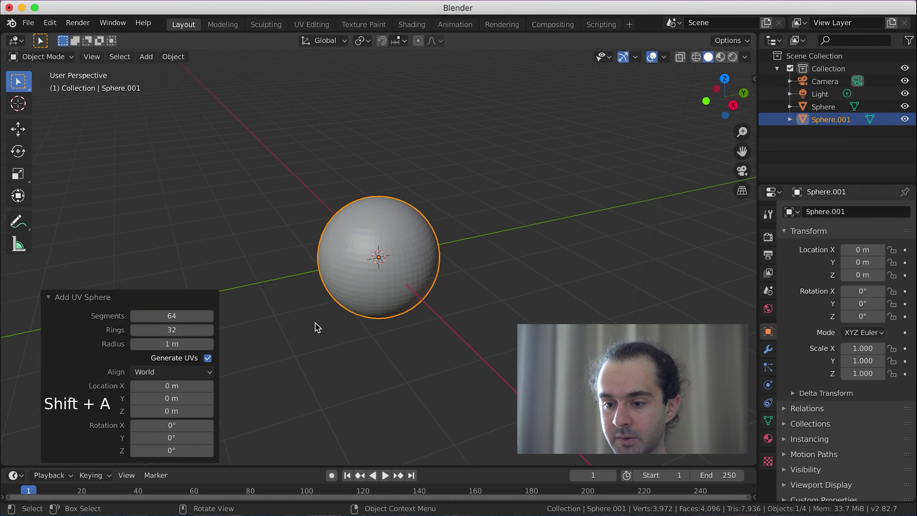
click(170, 315)
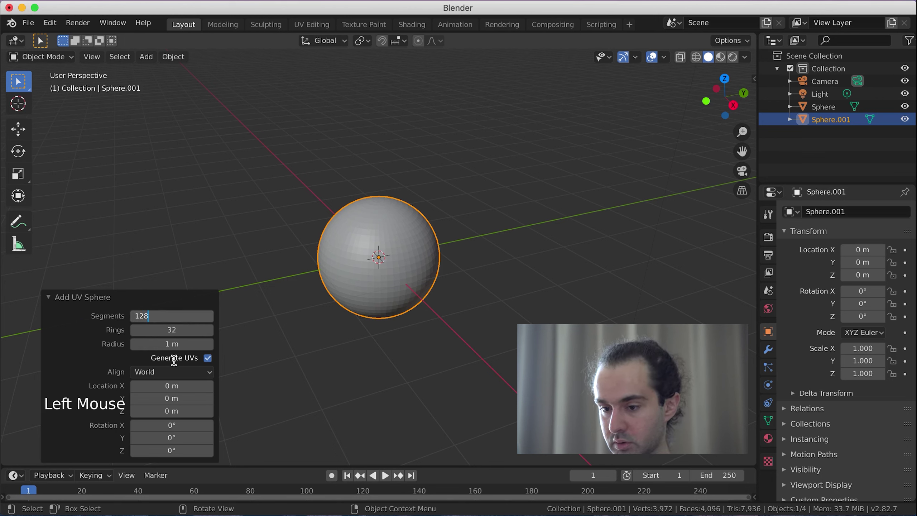
click(168, 330)
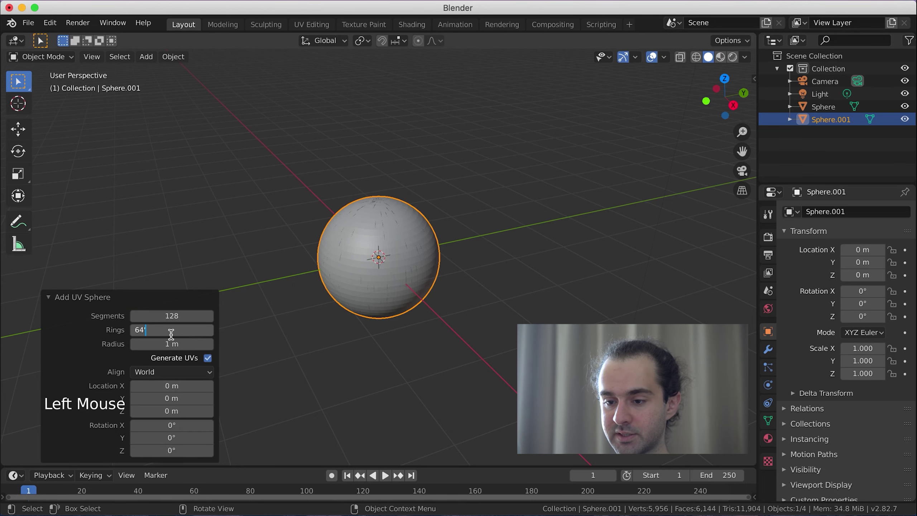
key(Return)
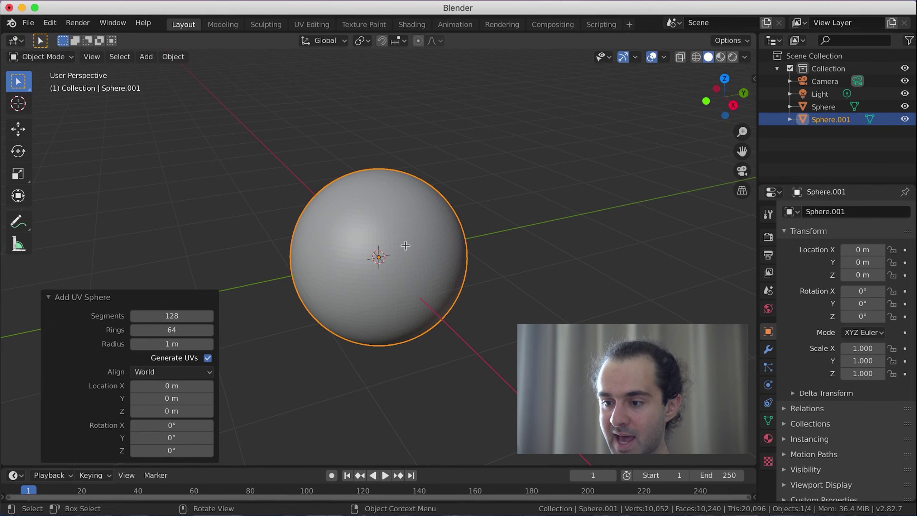
Delete all vertices above the equator of the second sphere, working in wireframe front view, and return to Object Mode
key(Tab)
key(KP_1)
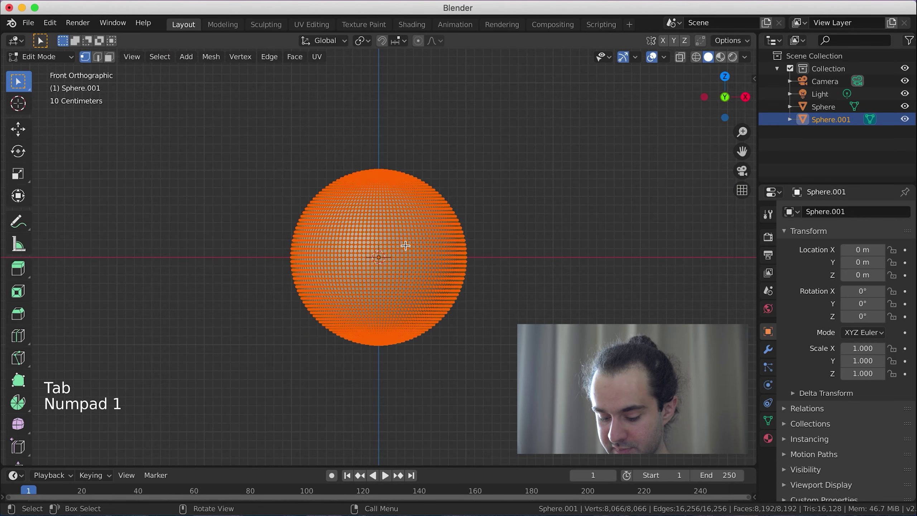
scroll(406, 246, up, 1)
key(z)
click(313, 245)
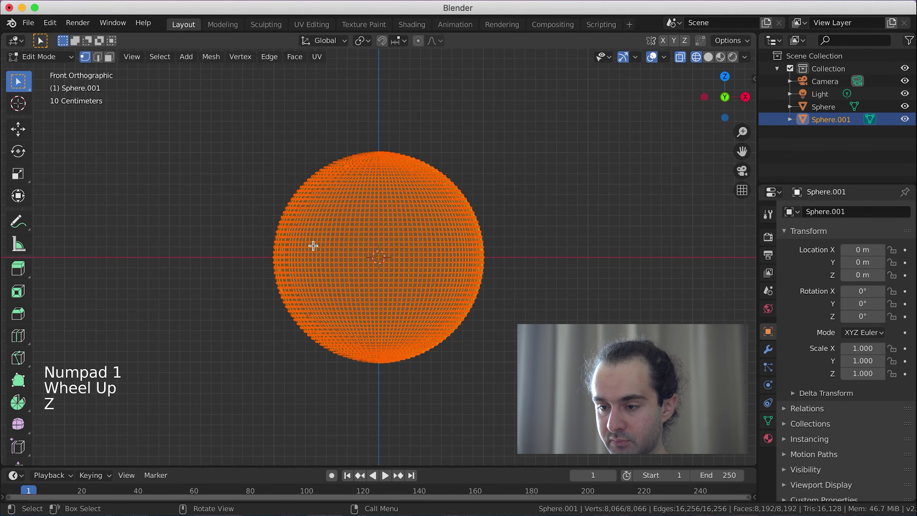
scroll(450, 240, up, 2)
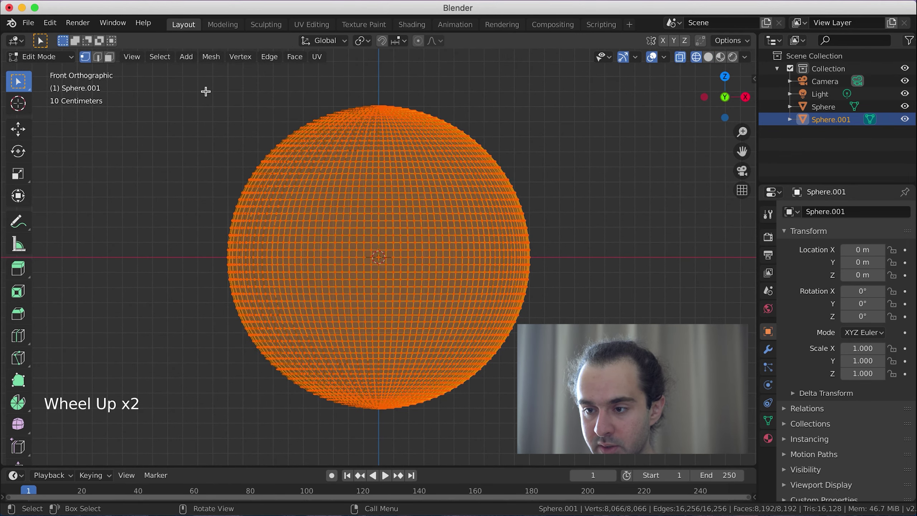
click(188, 87)
drag(162, 87, 567, 253)
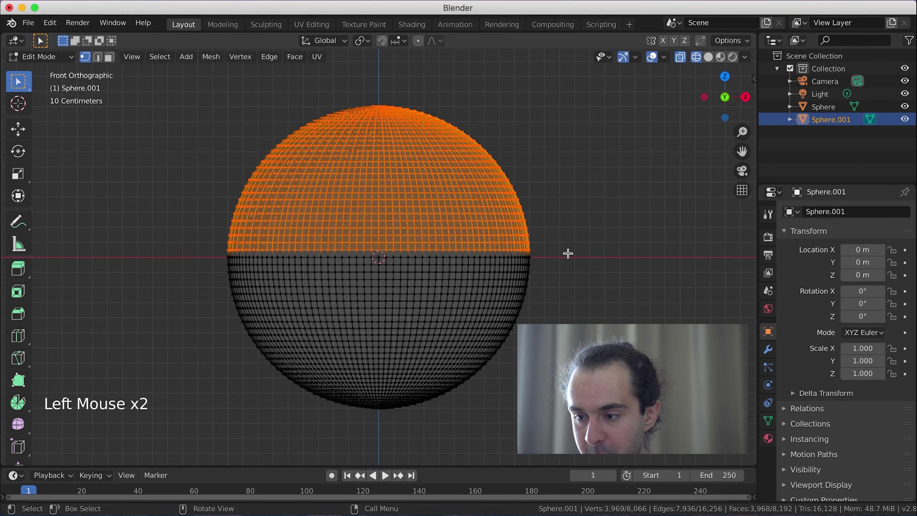
key(x)
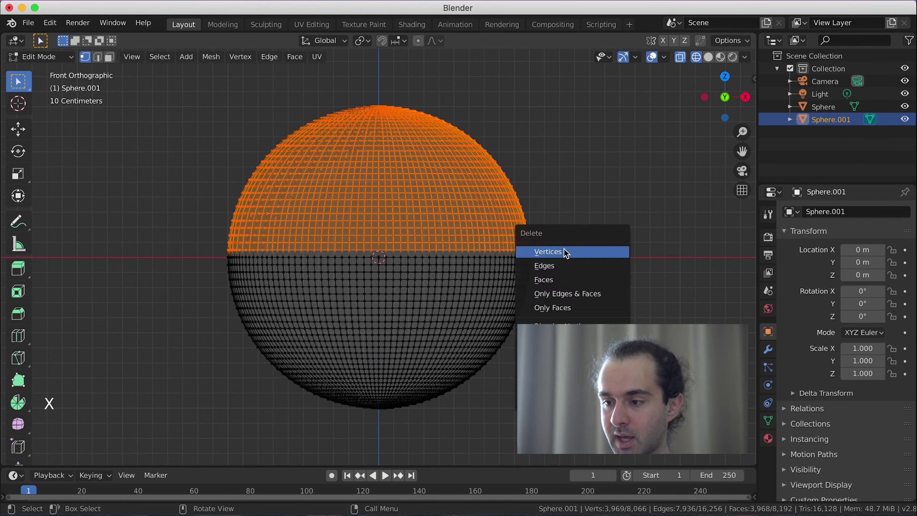
click(562, 250)
key(Tab)
Return to solid display and apply smooth shading to the remaining lower half-sphere
middle_drag(515, 225, 471, 256)
key(shift+z)
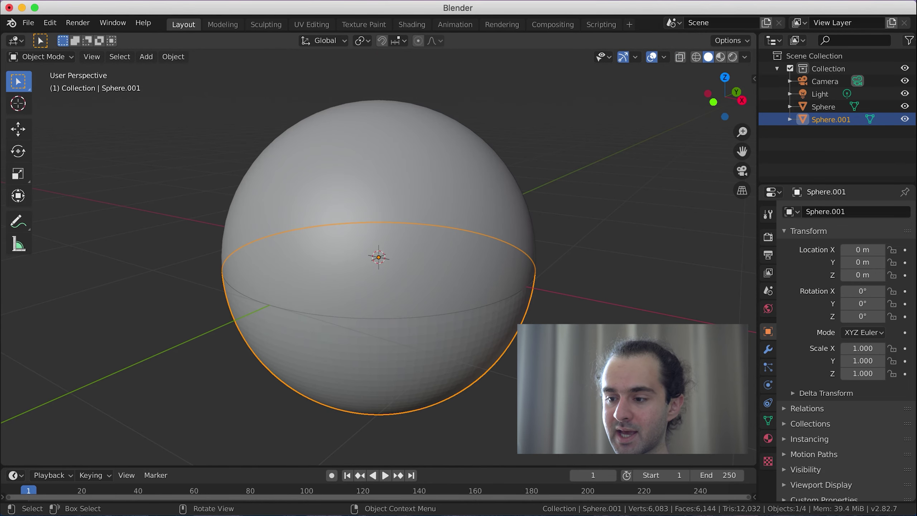
right_click(524, 323)
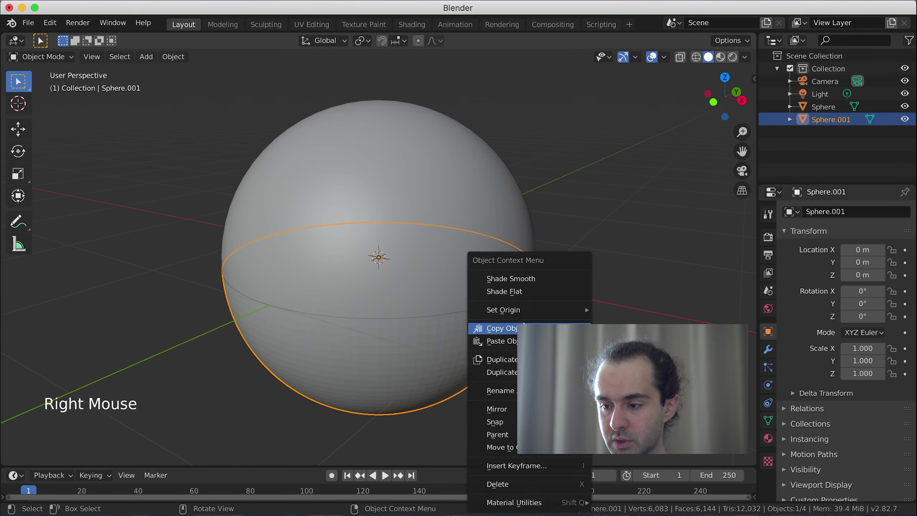
click(526, 281)
scroll(526, 285, down, 6)
middle_drag(525, 284, 467, 285)
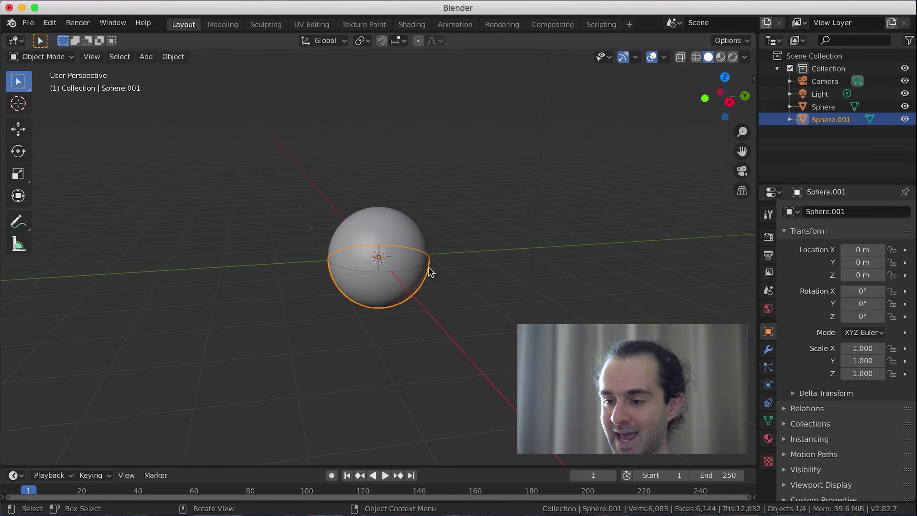
Scale the entire half-sphere mesh uniformly by 2 in Edit Mode
key(Tab)
key(a)
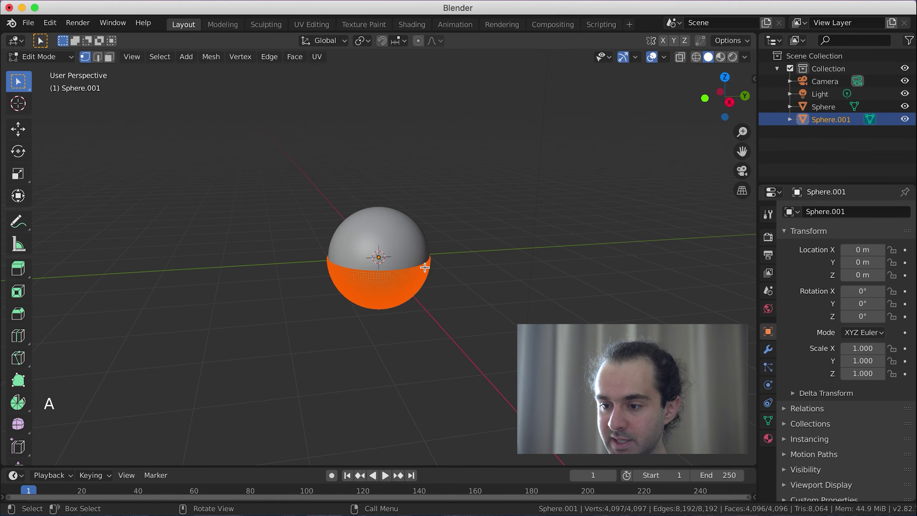
middle_drag(423, 266, 493, 287)
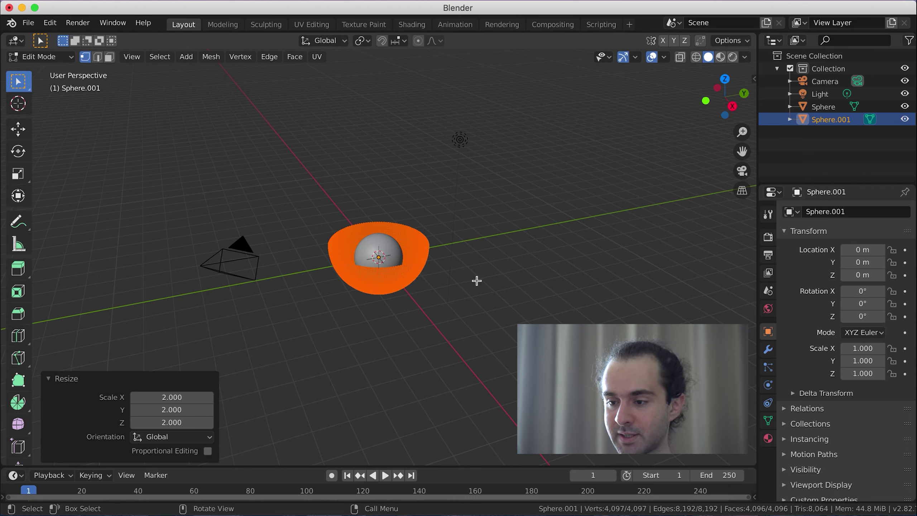
Scale the half-sphere mesh by 8 in X and Y only, excluding Z
key(s)
key(shift+z)
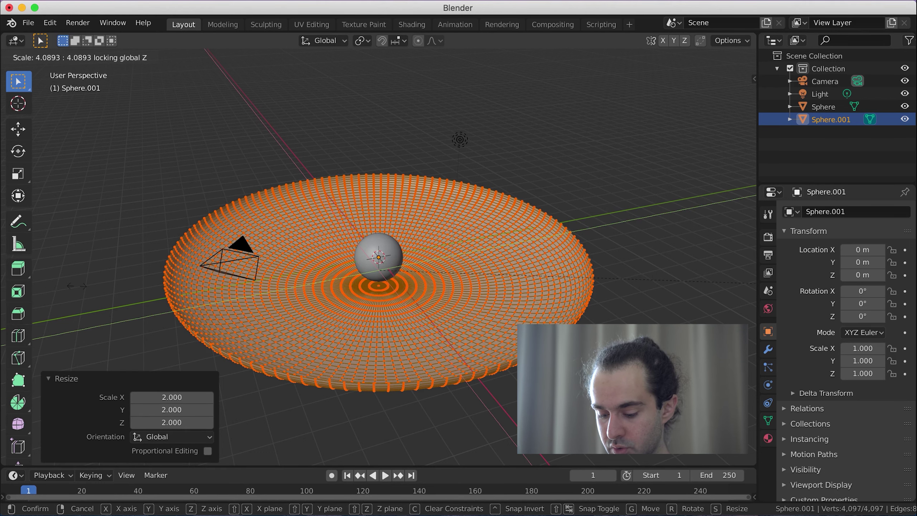
key(8)
key(Return)
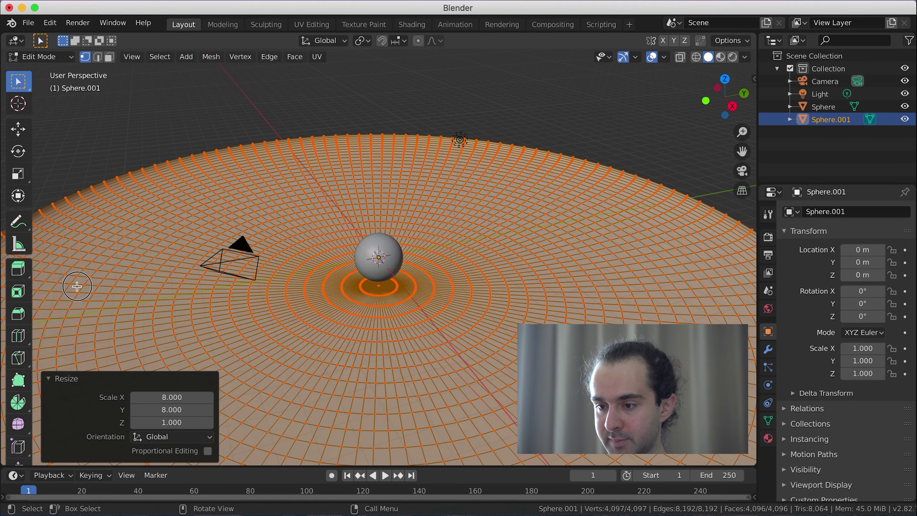
Scale the widened bowl mesh by 2 along Z and return to Object Mode
middle_drag(304, 266, 357, 199)
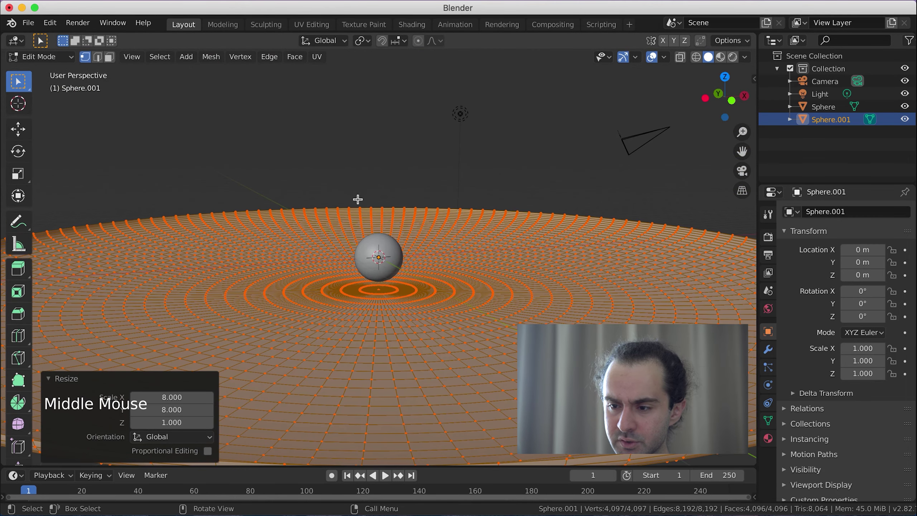
scroll(338, 270, down, 2)
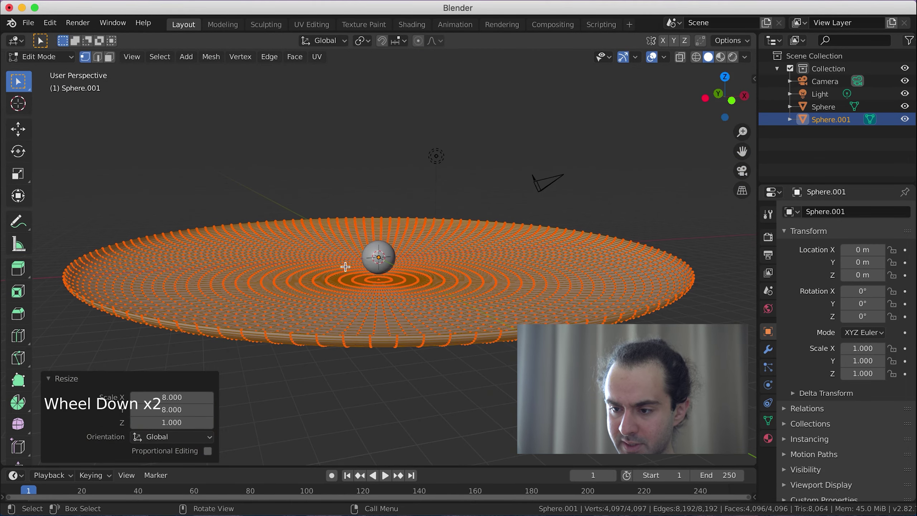
key(s)
key(z)
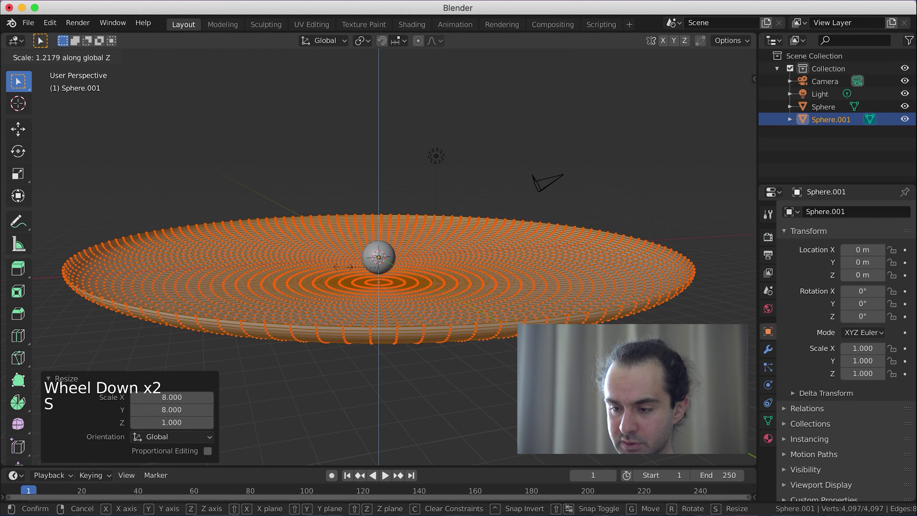
text(2)
key(Return)
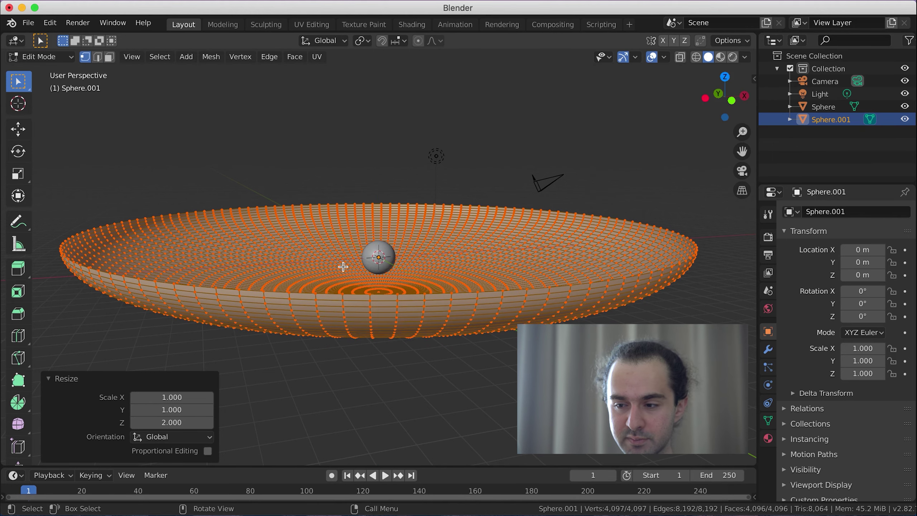
key(Tab)
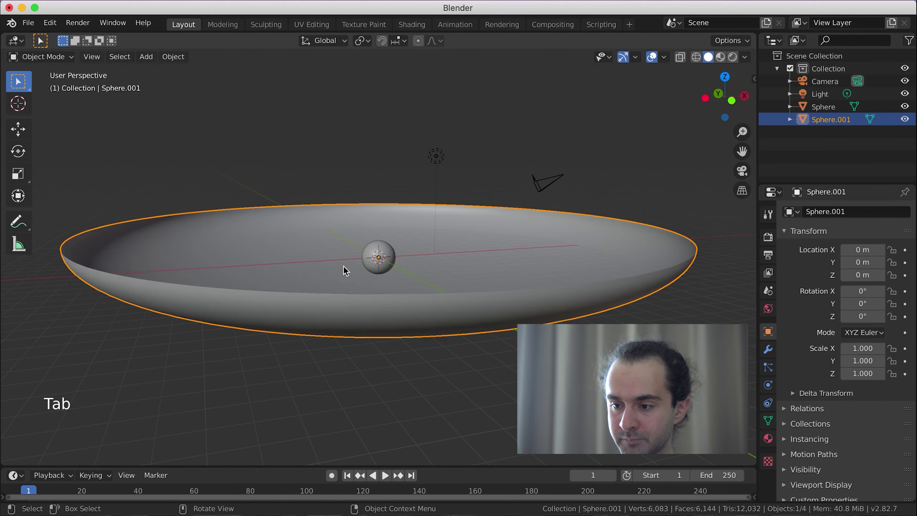
Move the small sphere up 1 m along Z in wireframe front view
key(KP_1)
key(z)
click(271, 273)
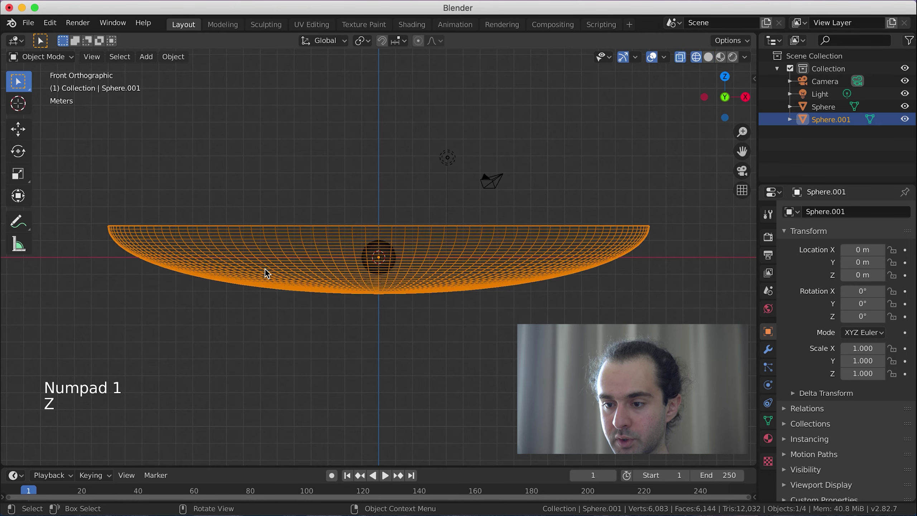
scroll(427, 317, up, 6)
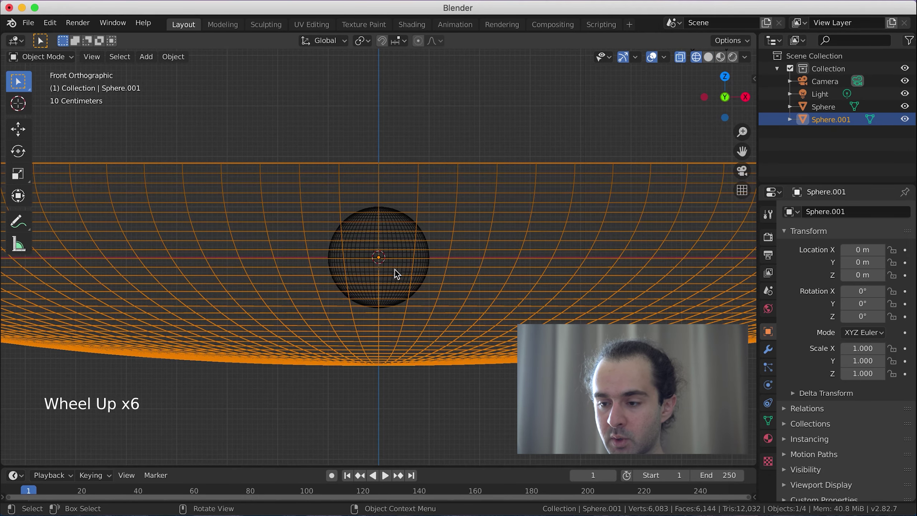
scroll(393, 250, up, 3)
click(416, 238)
key(g)
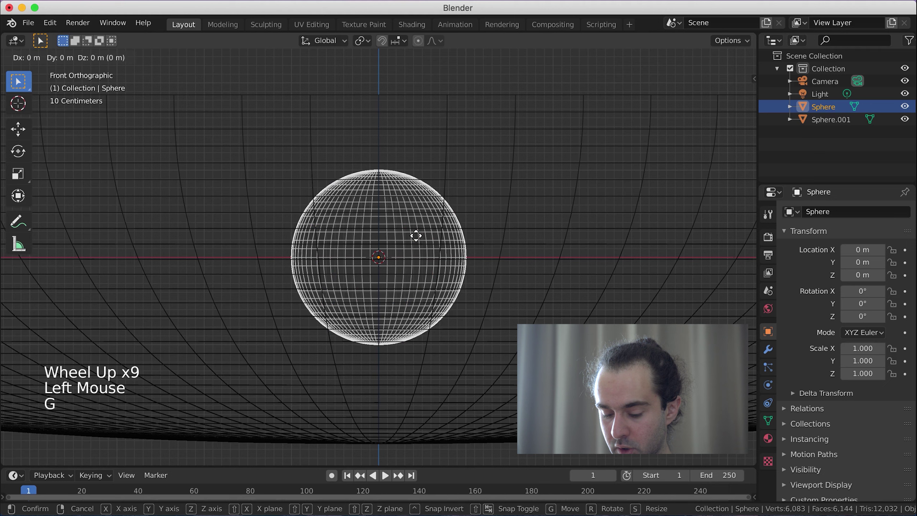
key(z)
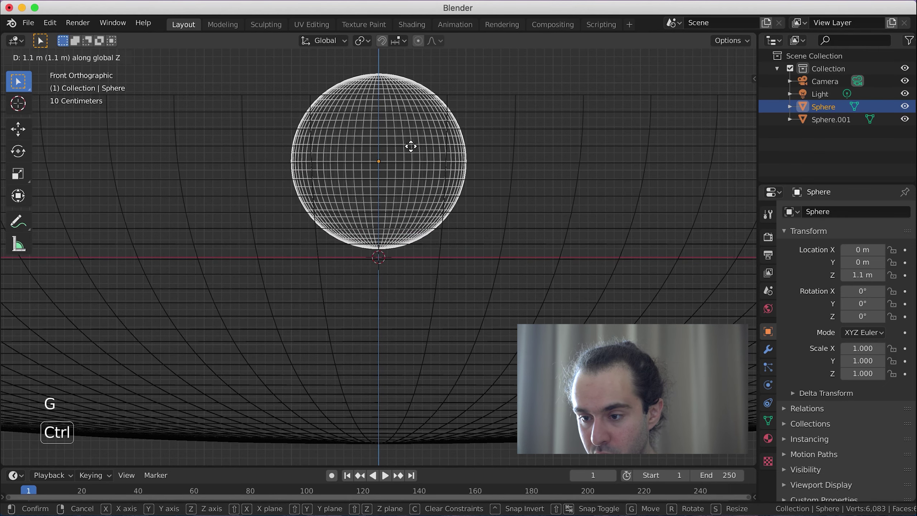
click(410, 149)
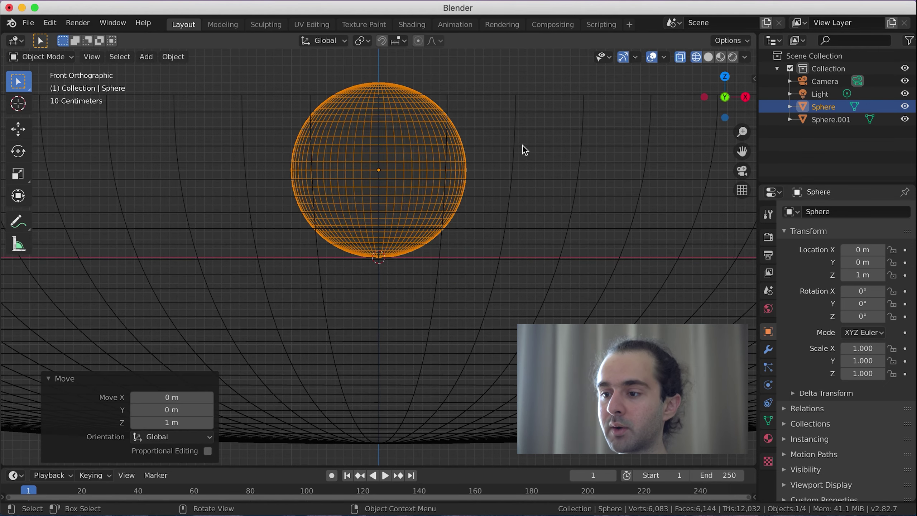
Move the large bowl up 2.1 m along Z so its base meets the underside of the small sphere
click(512, 154)
key(g)
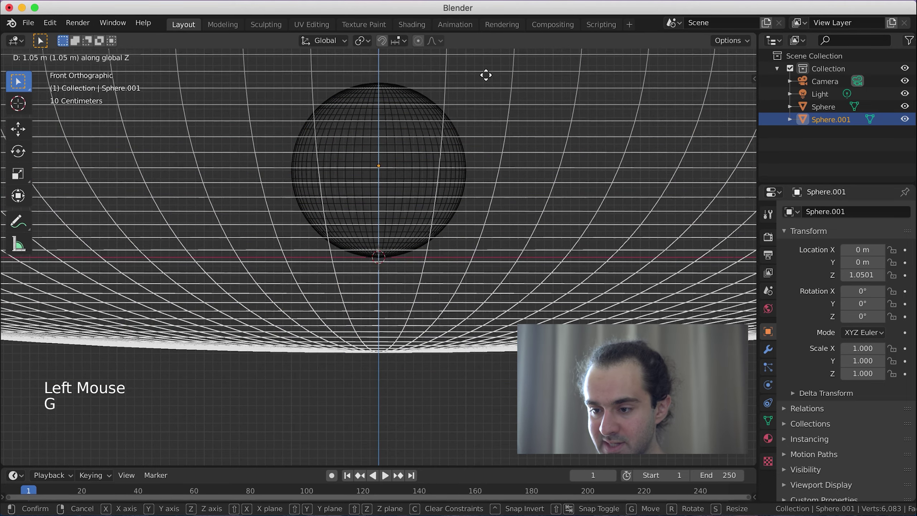
key(ctrl)
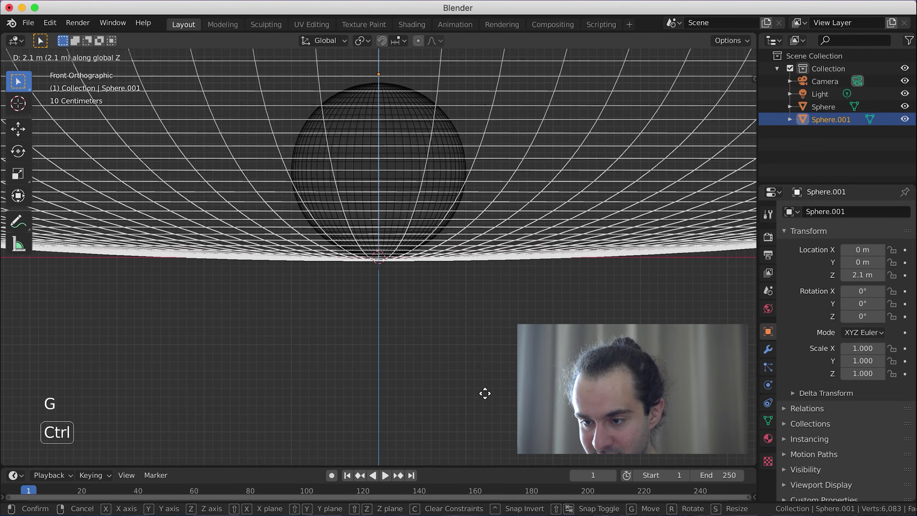
click(485, 398)
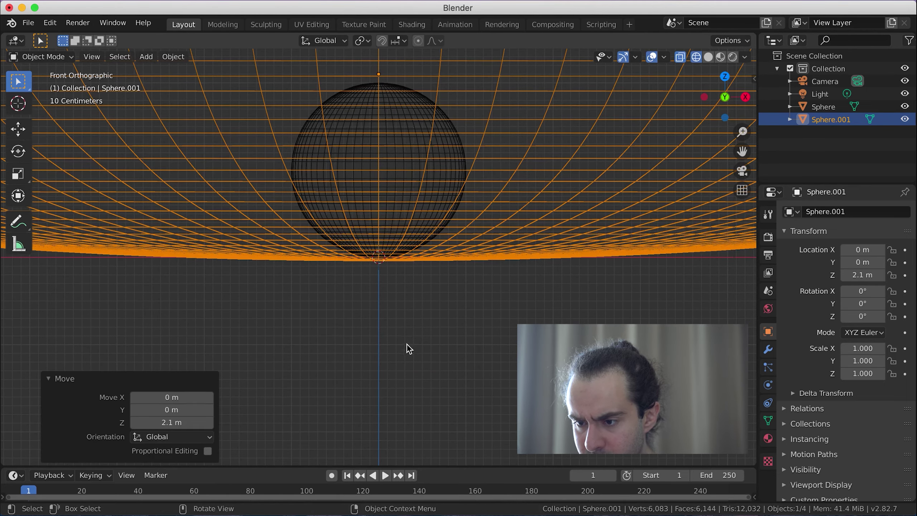
Look through the scene camera and select the camera object
middle_drag(407, 344, 353, 364)
scroll(357, 363, down, 3)
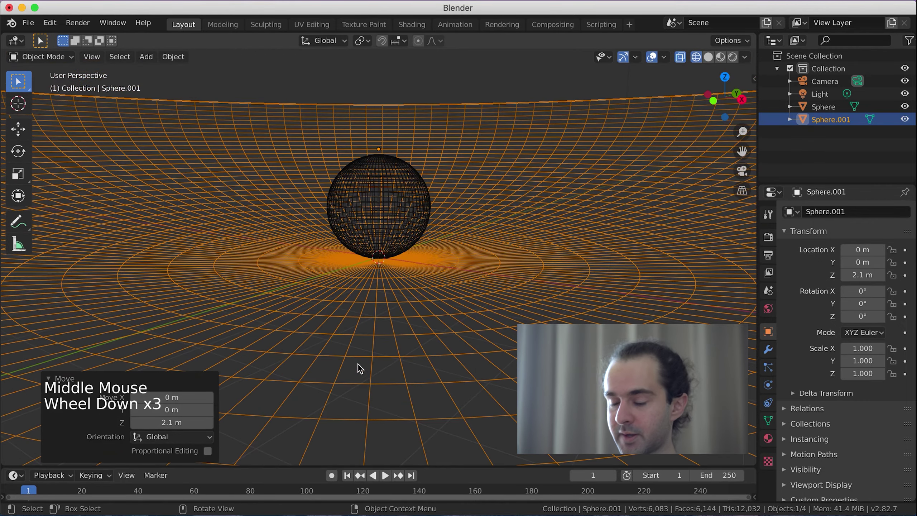
key(KP_0)
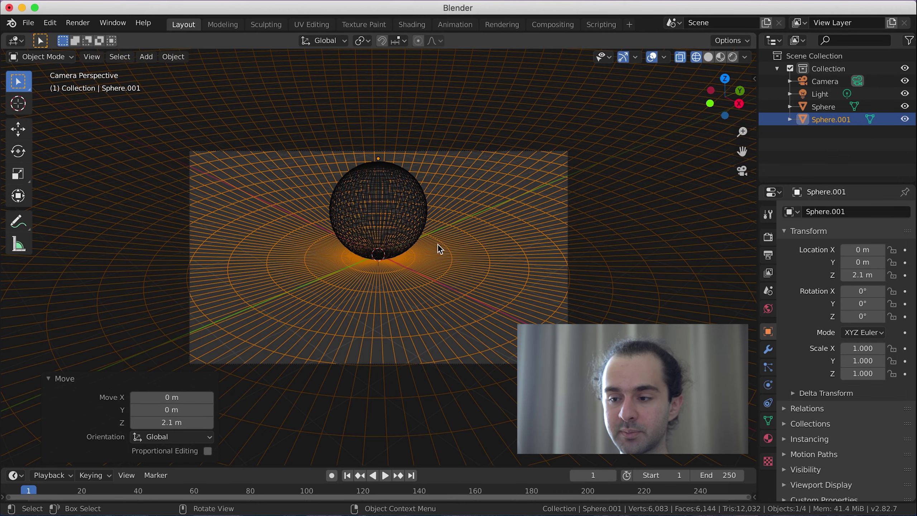
click(287, 152)
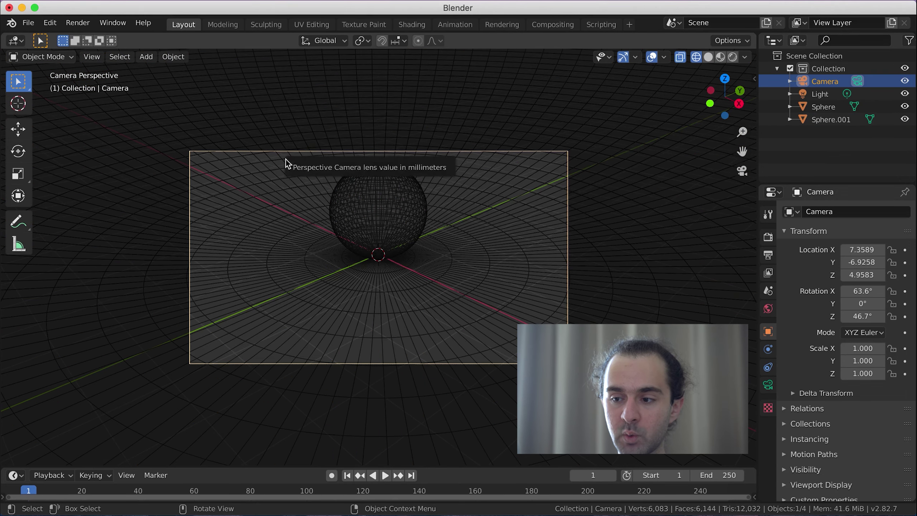
click(90, 58)
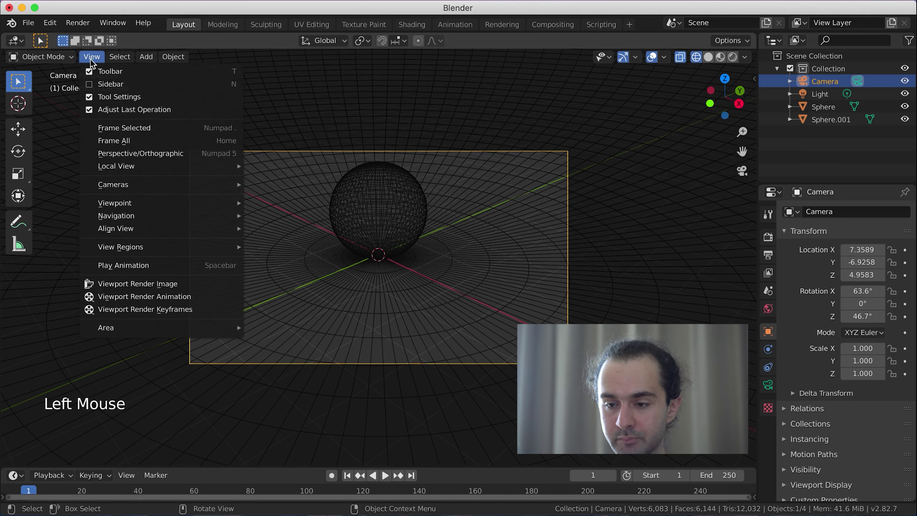
mouse_move(199, 221)
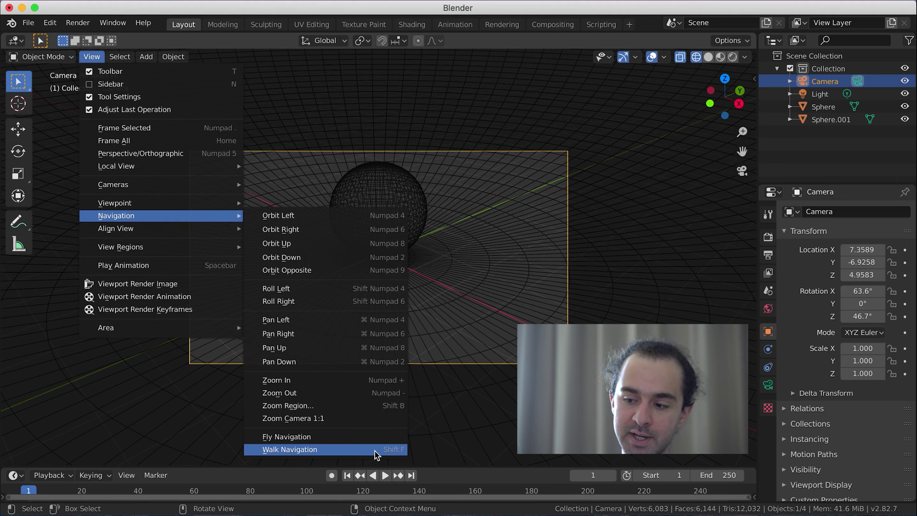
right_click(361, 453)
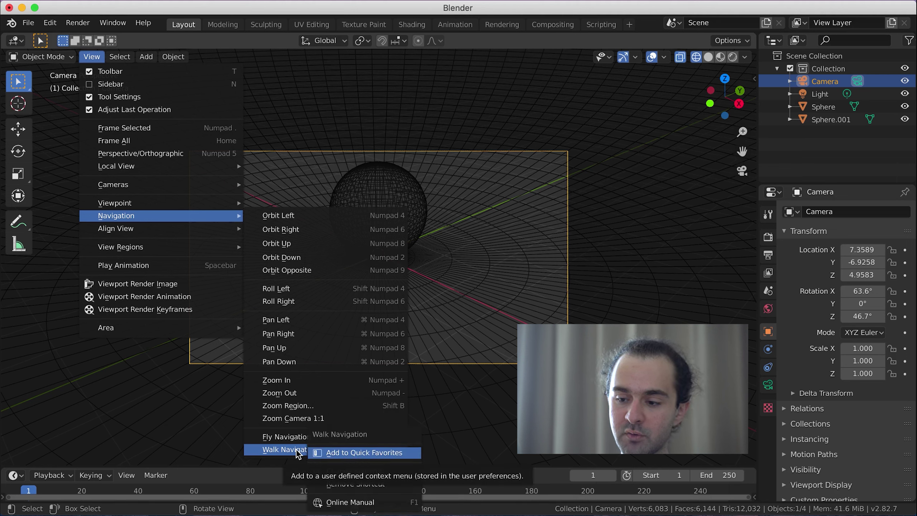
key(Escape)
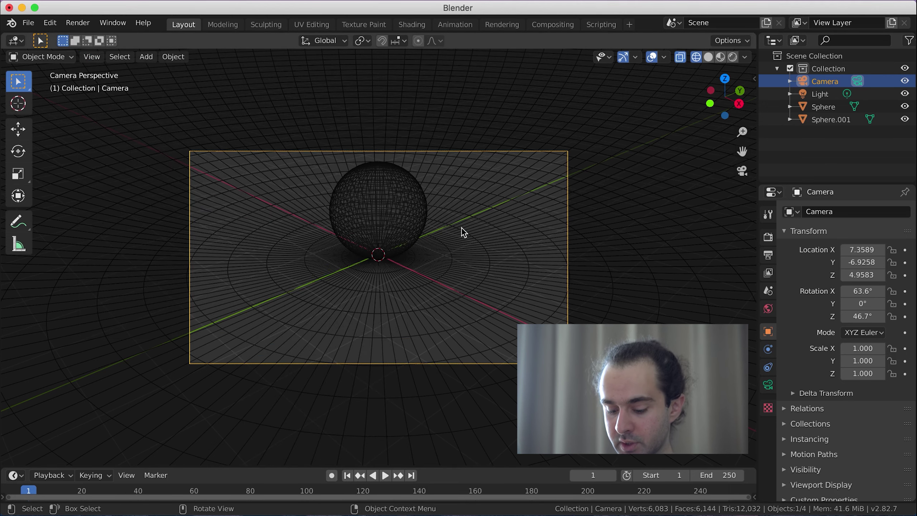
Reposition the camera with Walk Navigation to about X 5.31, Y -6.16, Z 3.24 m, rotated about 74.3° in X and 47° in Z
key(shift+f)
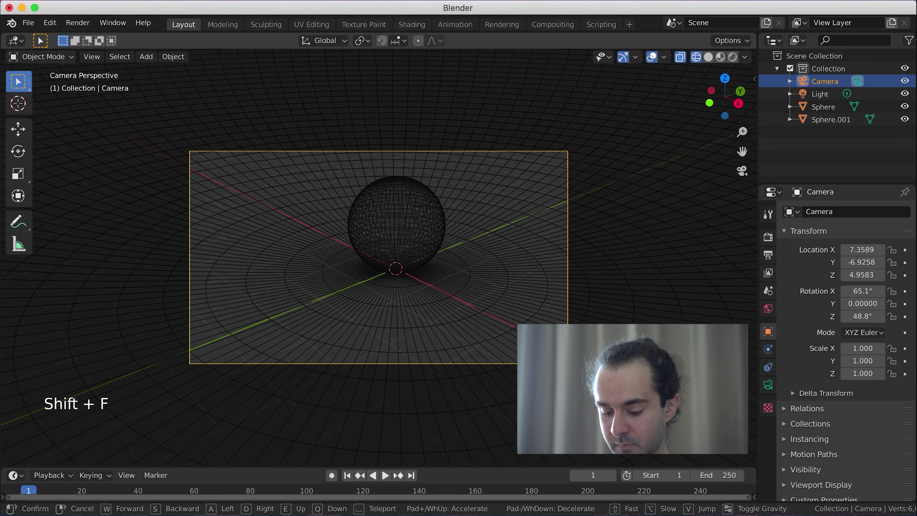
key(w)
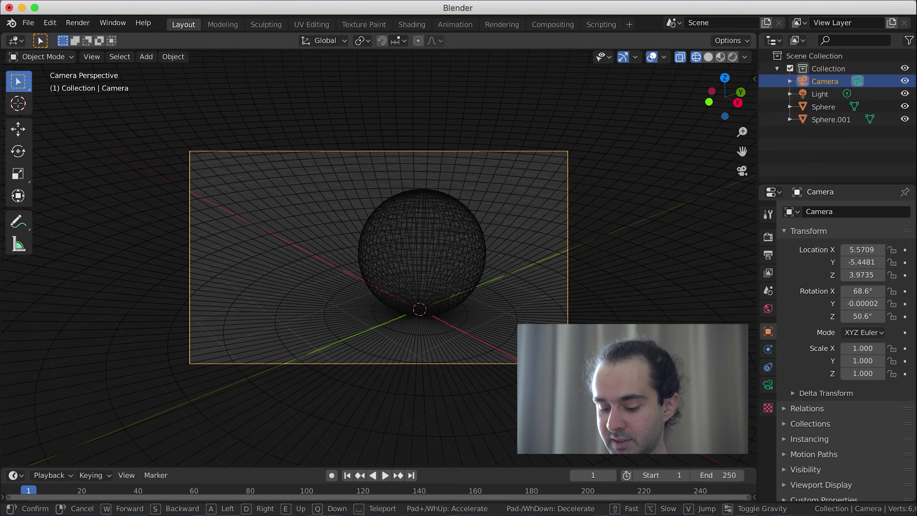
key(s)
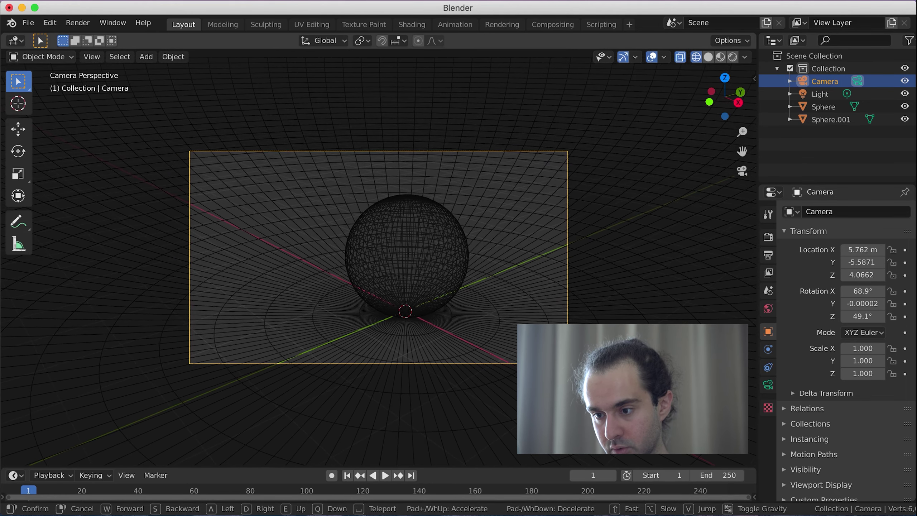
key(d)
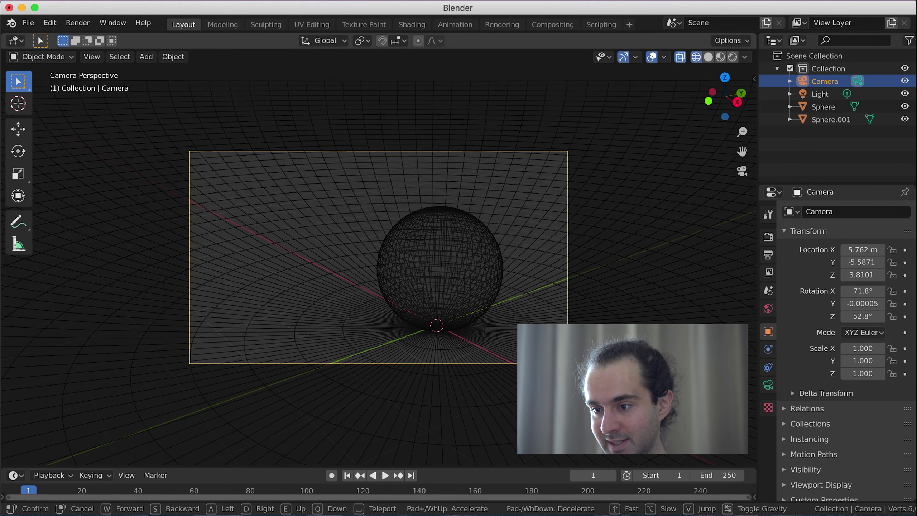
key(a)
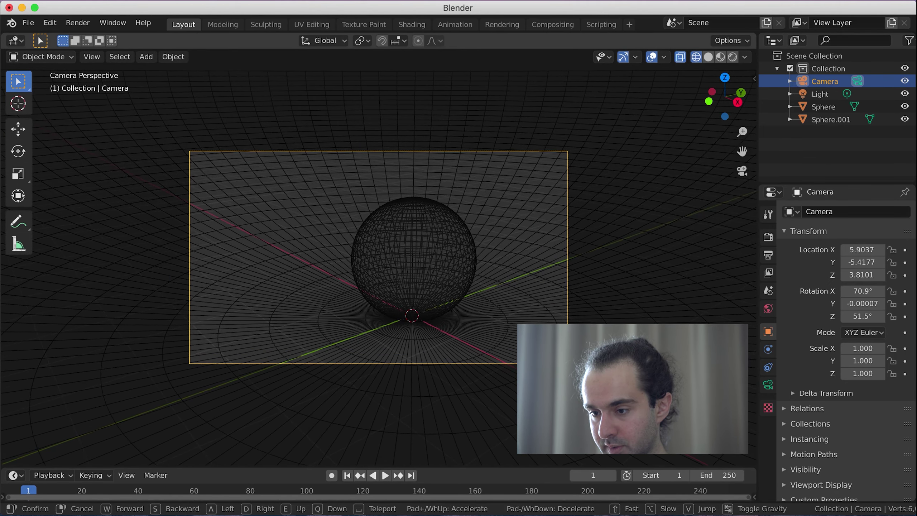
key(q)
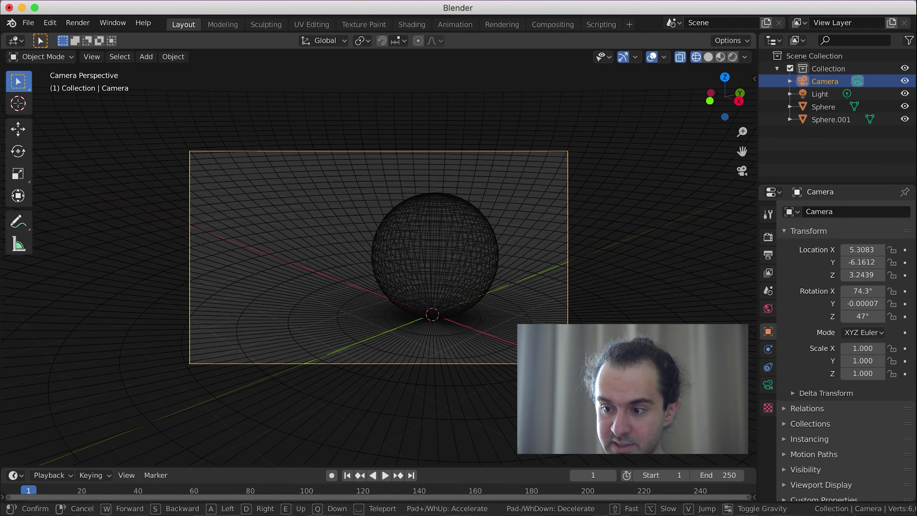
click(378, 257)
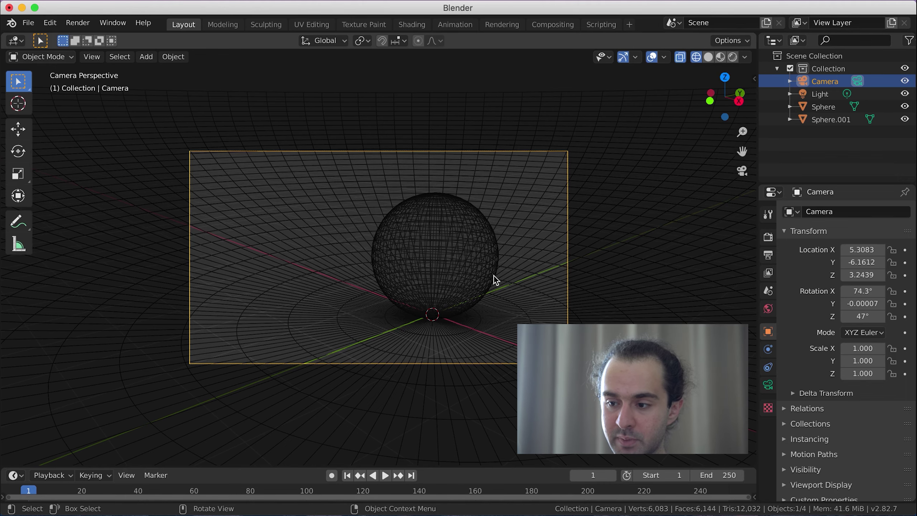
Save the project as abstract stripey sphere tutorial.blend
scroll(494, 275, up, 2)
scroll(493, 275, down, 1)
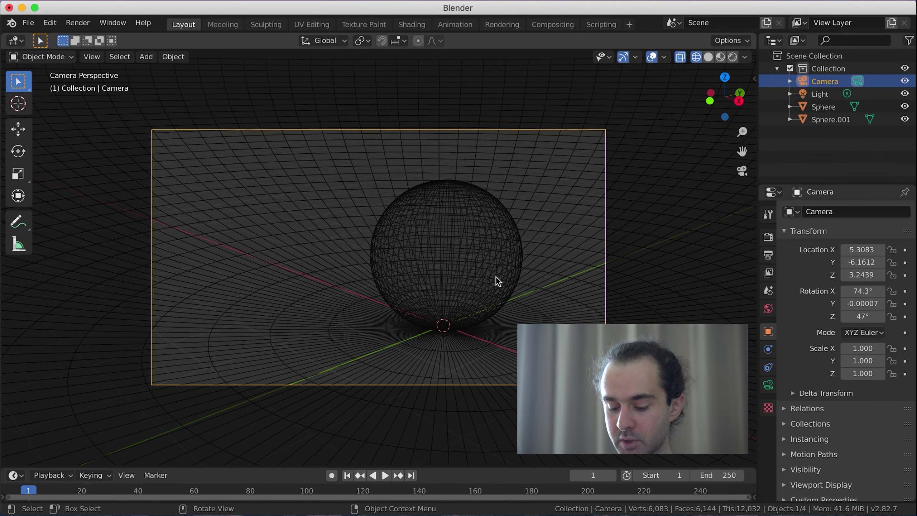
key(ctrl+s)
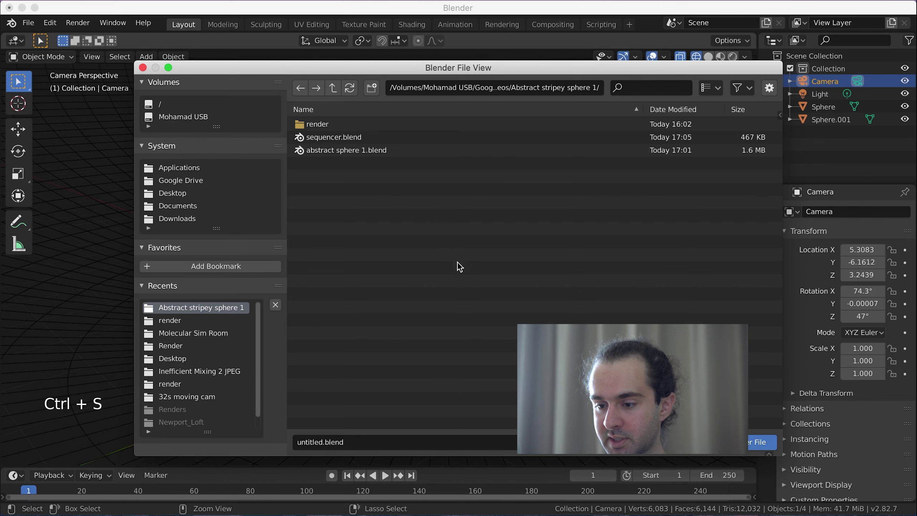
Preview the camera view in Rendered shading and return the viewport to Solid shading
key(z)
key(z)
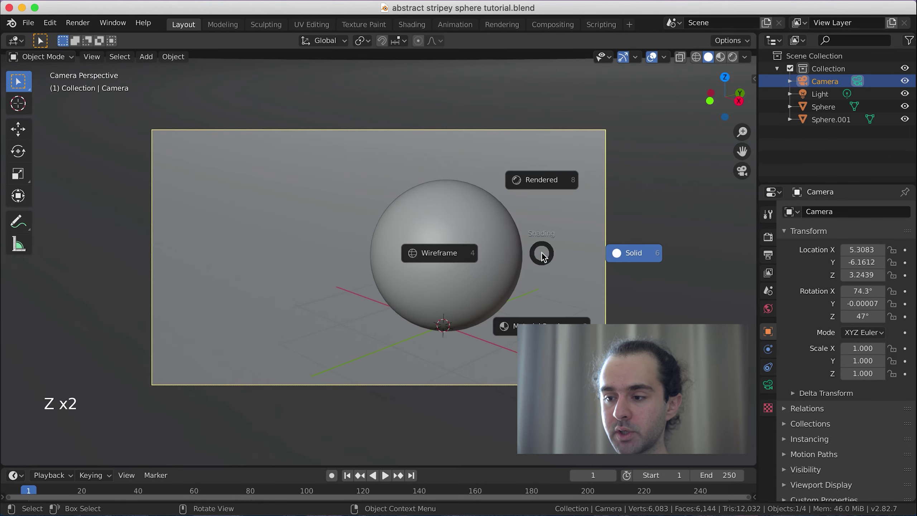
click(540, 182)
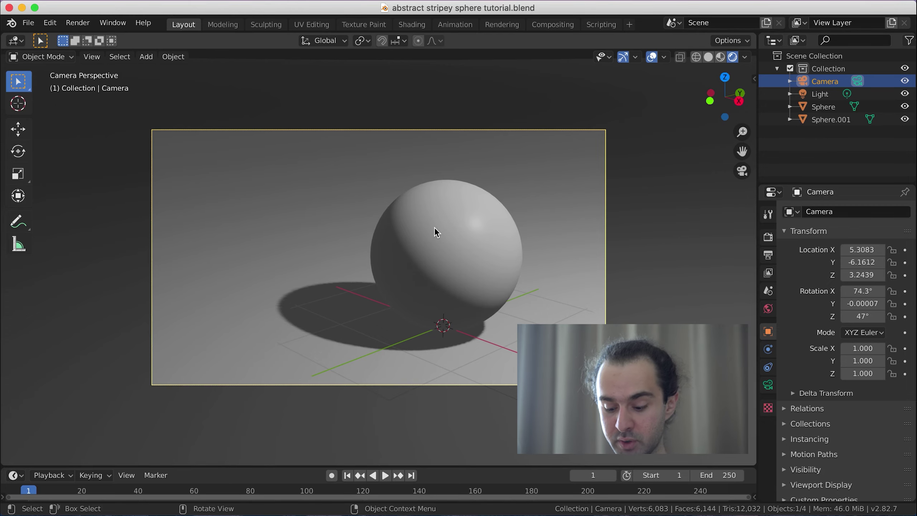
key(z)
click(532, 227)
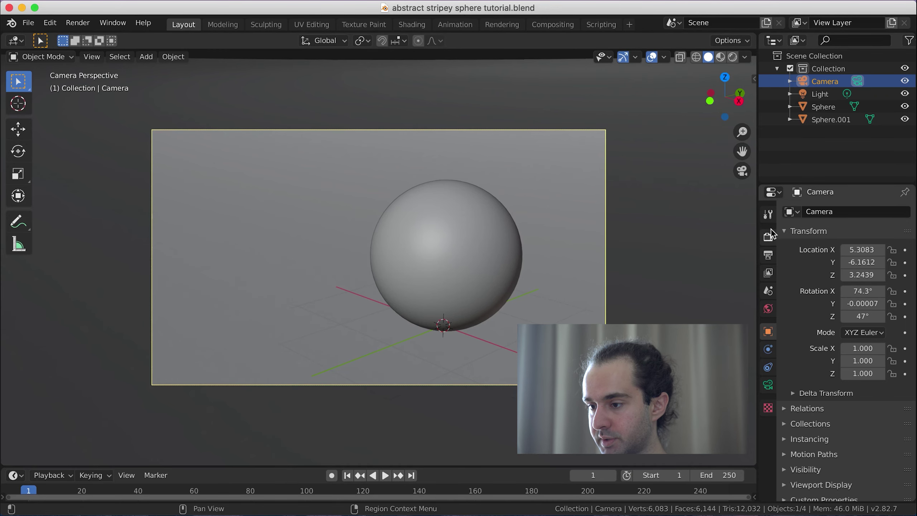
Set the scene's render engine to Cycles
click(768, 237)
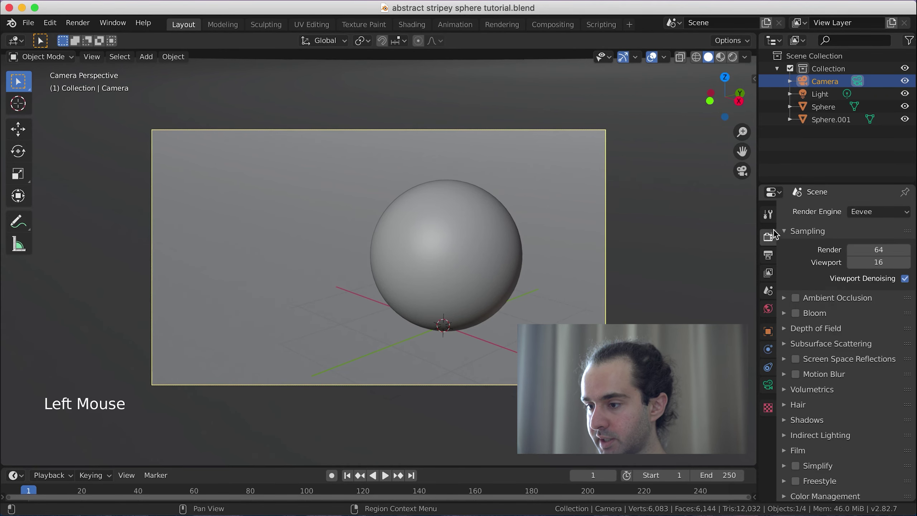
click(858, 211)
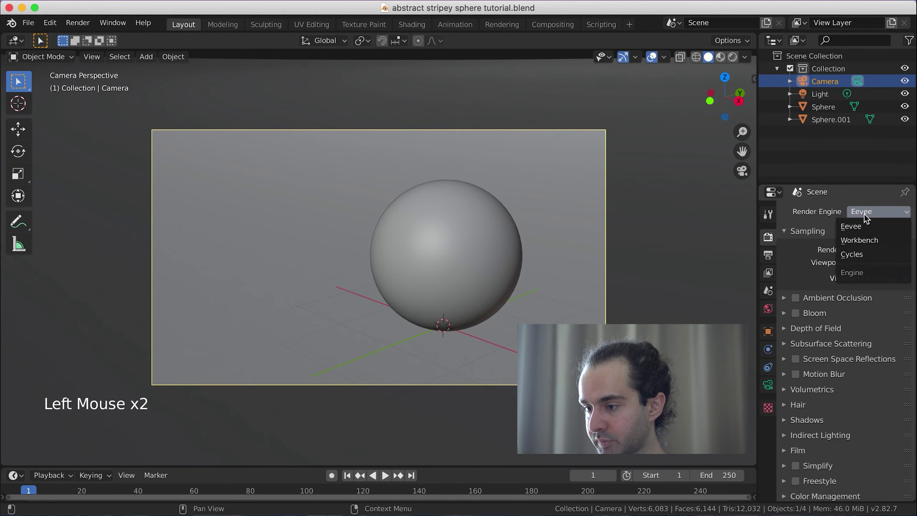
click(866, 254)
Split the 3D viewport horizontally and turn the upper area into a Shader Editor
drag(752, 35, 632, 221)
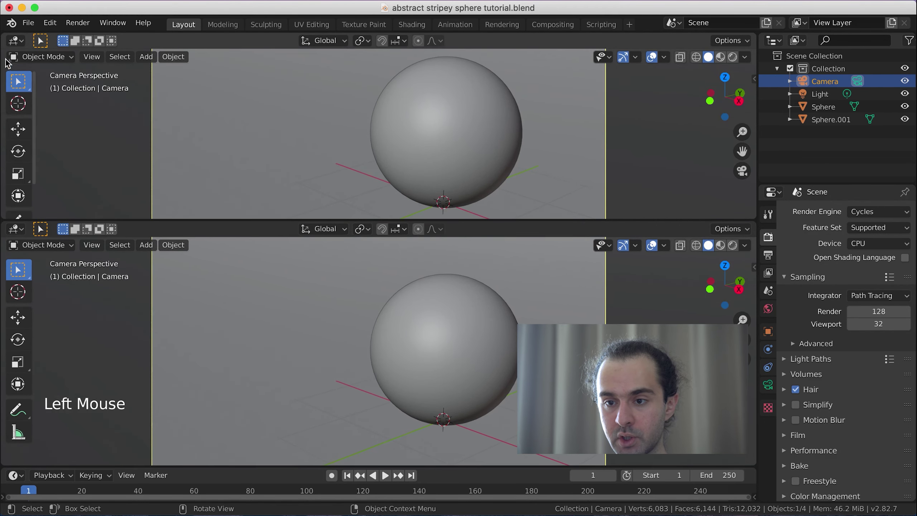
click(15, 42)
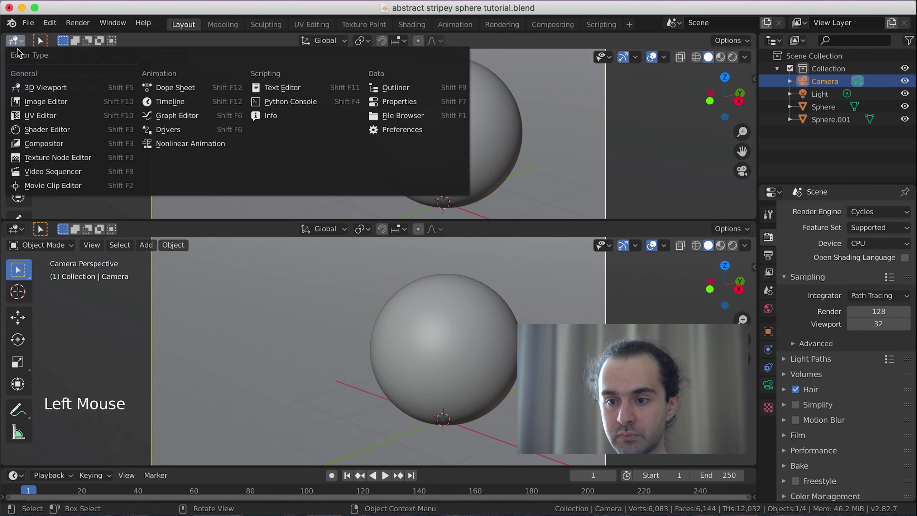
click(52, 129)
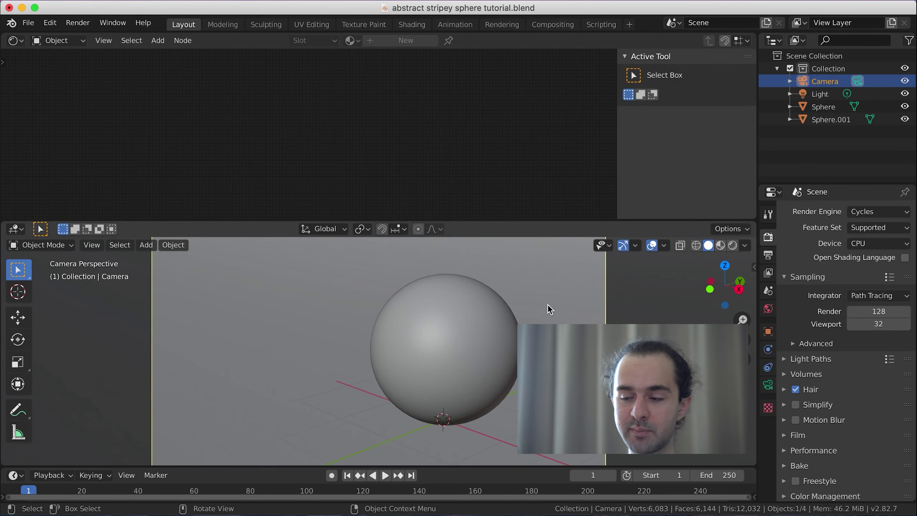
Create a new material on the small sphere and name it Stripey
click(482, 316)
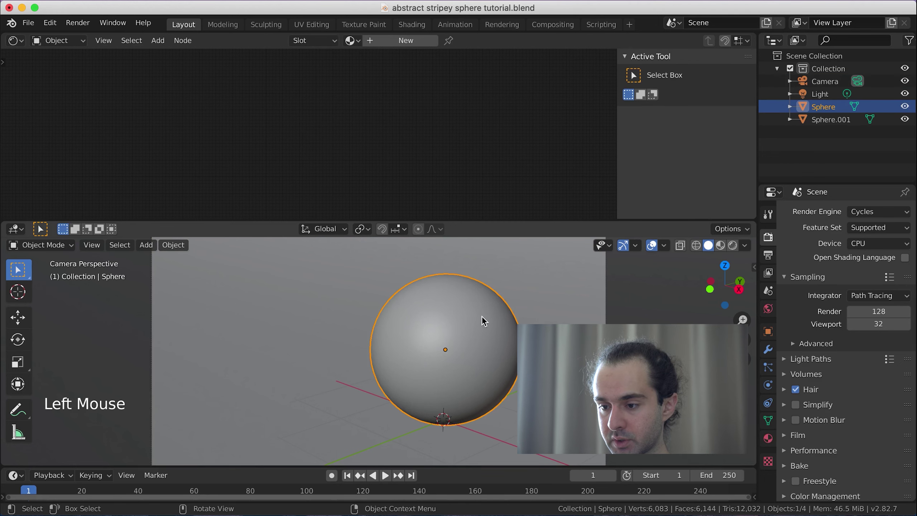
click(405, 40)
click(389, 41)
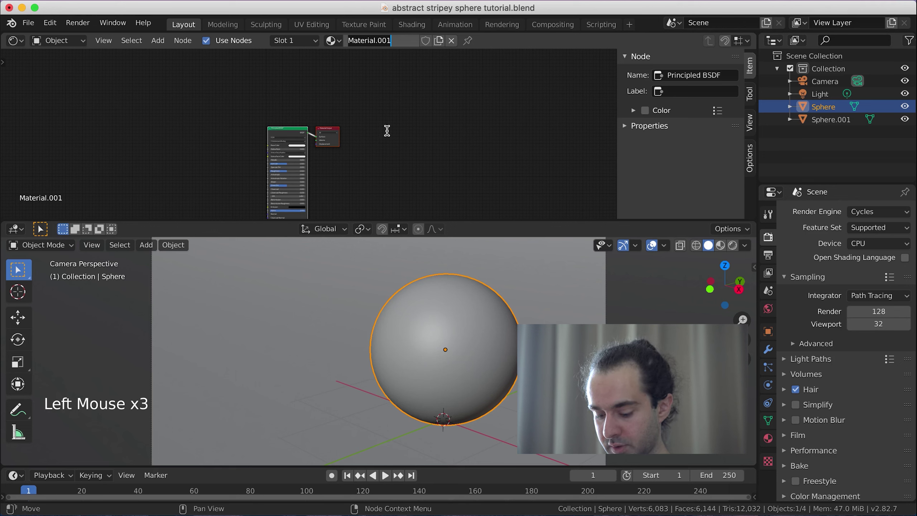
text(Stripey)
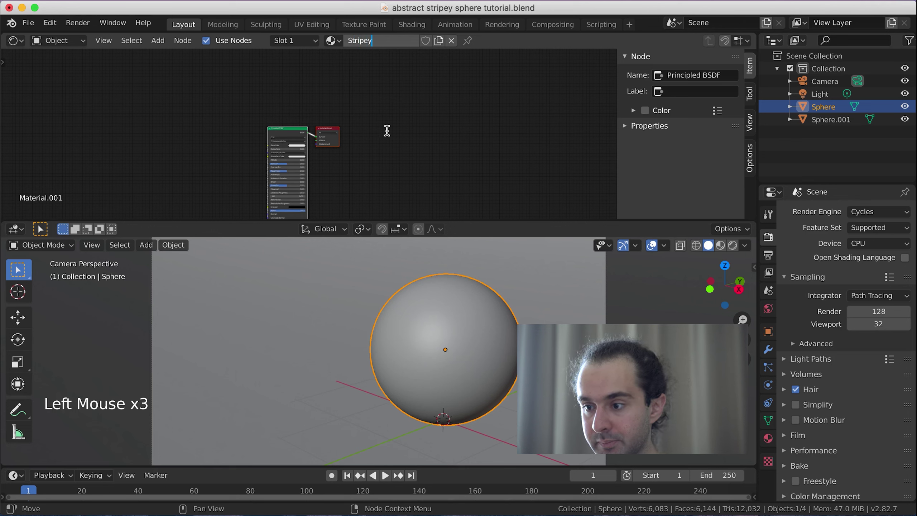
Assign the existing Stripey material to the bowl
click(621, 301)
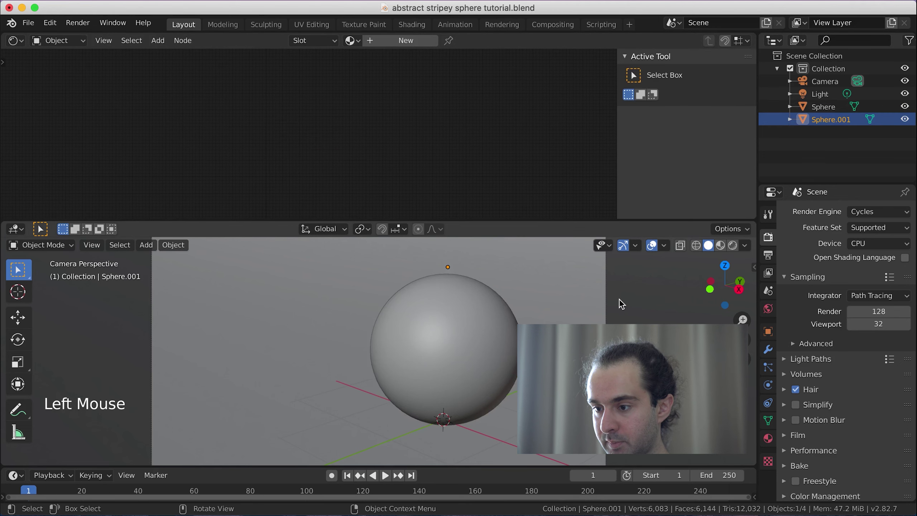
click(361, 41)
click(366, 72)
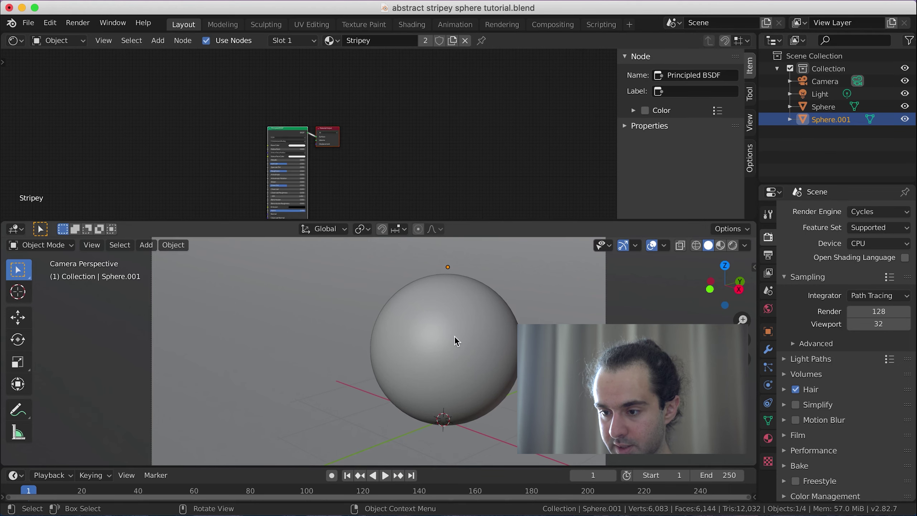
Check both objects with the Stripey material in the Cycles rendered preview and switch back to Solid shading
key(z)
click(469, 263)
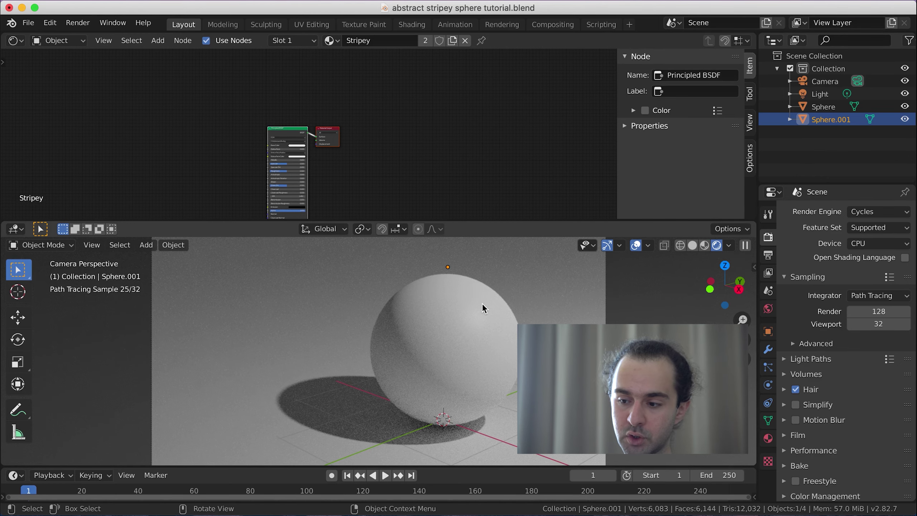
key(z)
Maximize the Shader Editor and frame the Stripey material's Principled BSDF and Material Output nodes
key(Home)
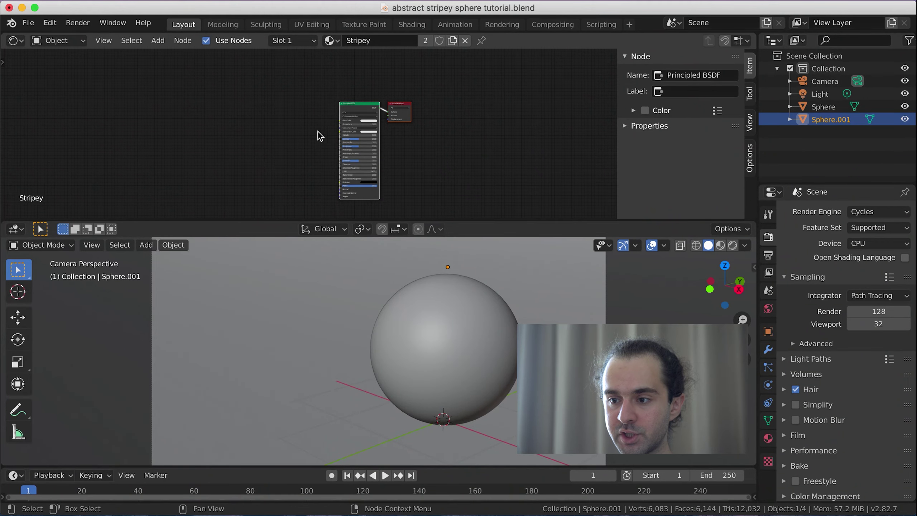
key(ctrl+space)
scroll(371, 217, up, 2)
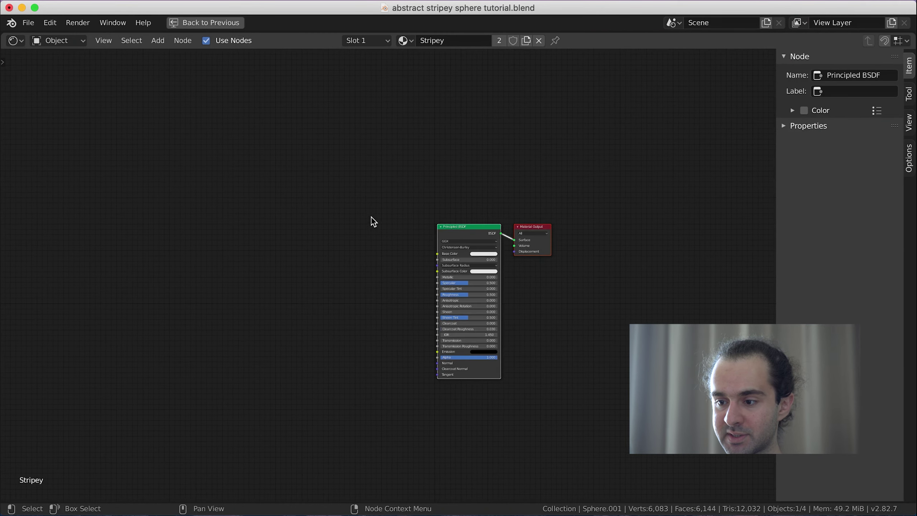
Hide the Shader Editor's sidebar and bring the Principled BSDF and Material Output nodes closer into view
key(n)
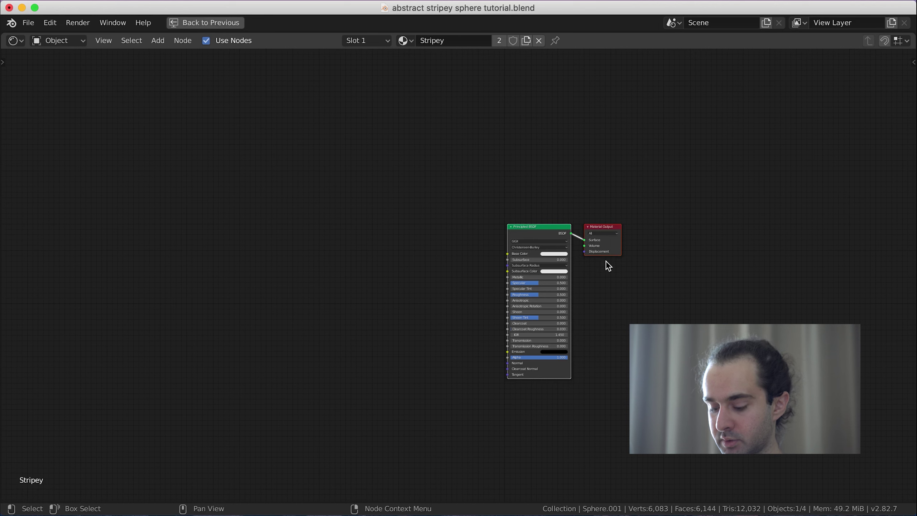
key(n)
key(n)
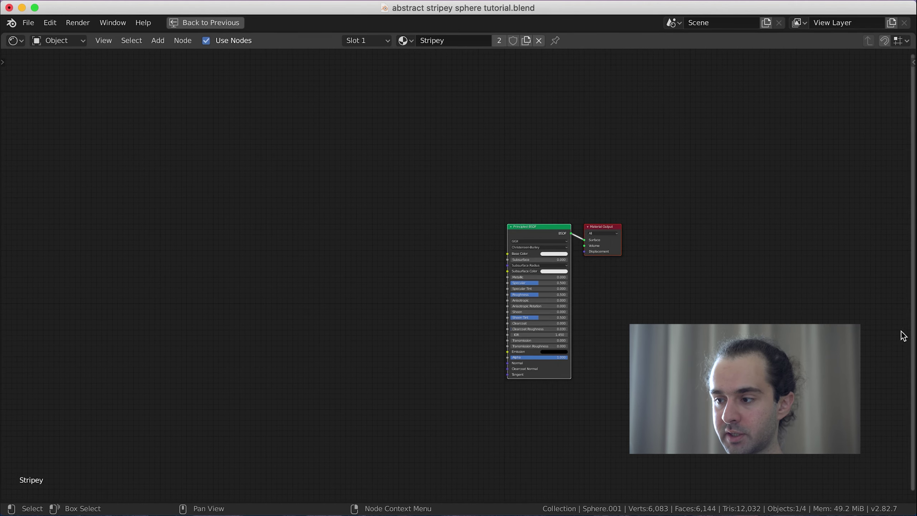
scroll(625, 284, up, 1)
scroll(682, 225, down, 3)
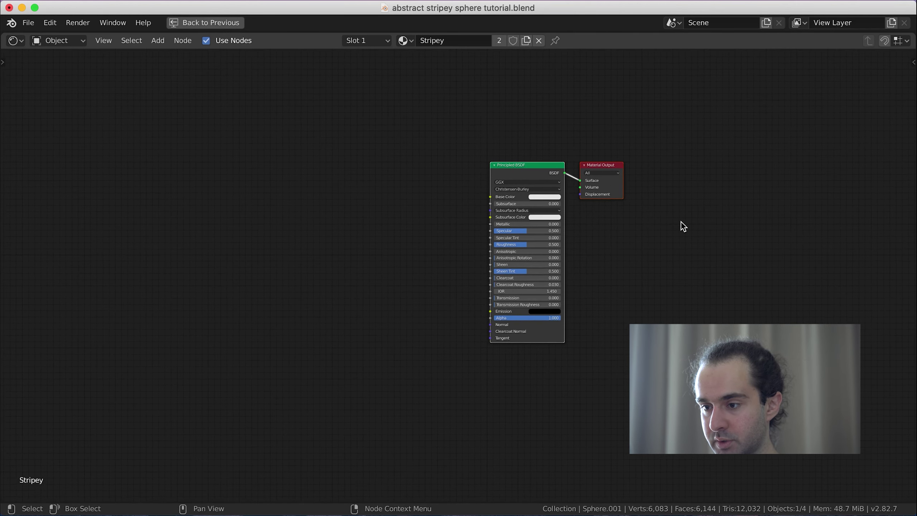
scroll(635, 201, up, 1)
Move the Principled BSDF away from the Material Output and place a duplicate of it in between
drag(557, 153, 404, 175)
key(shift+d)
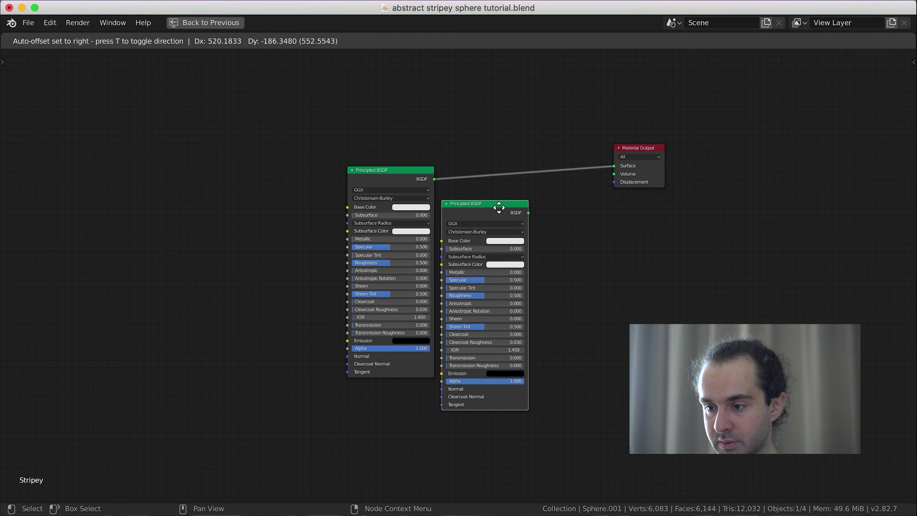
click(501, 206)
Set the duplicate Principled BSDF's base color to black and the original's to pure white with value 1.000
click(515, 241)
drag(549, 150, 550, 189)
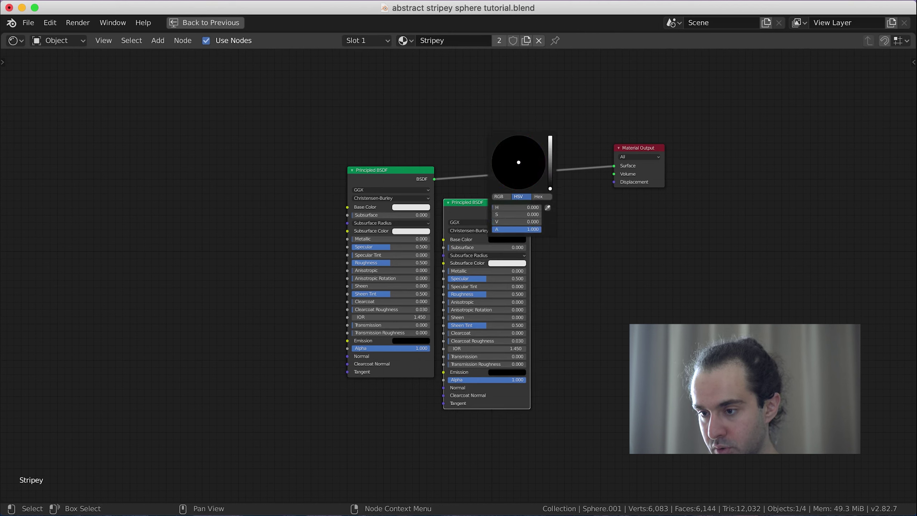
click(409, 205)
click(455, 107)
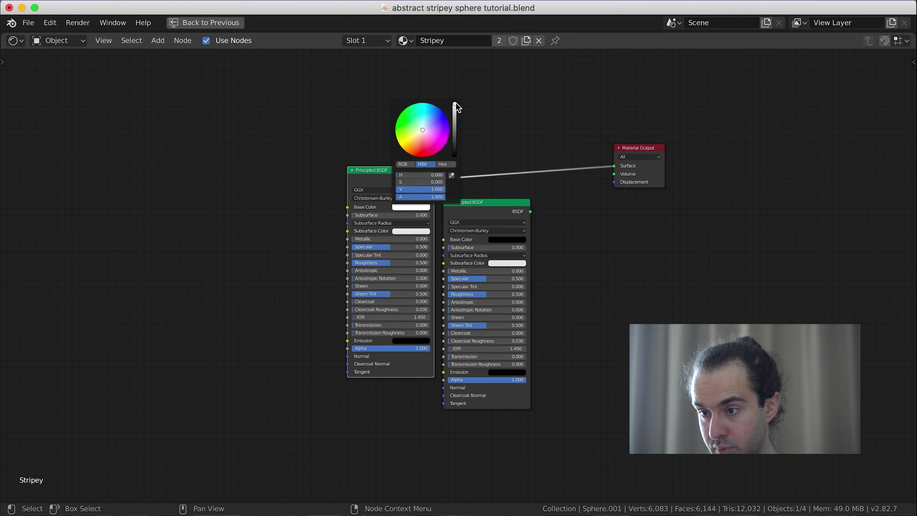
Add a Mix Shader on the link between the white Principled BSDF and the Material Output
key(shift+a)
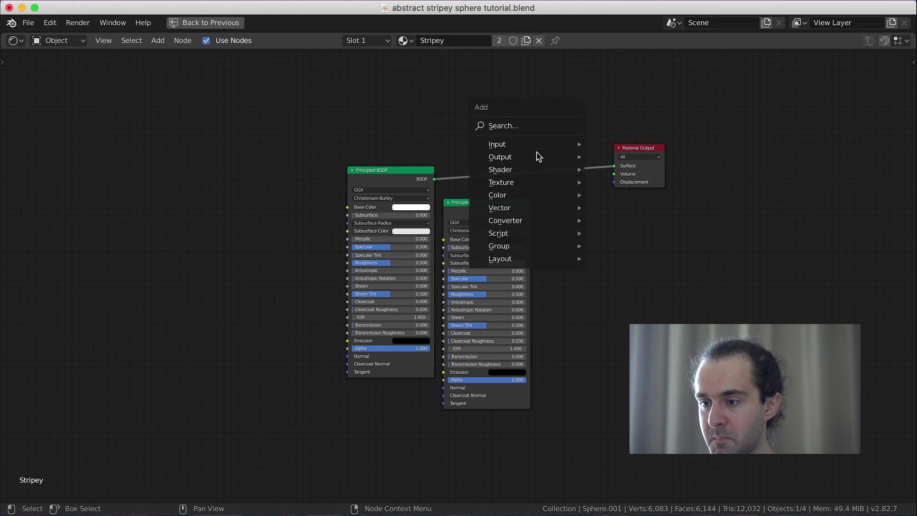
mouse_move(537, 169)
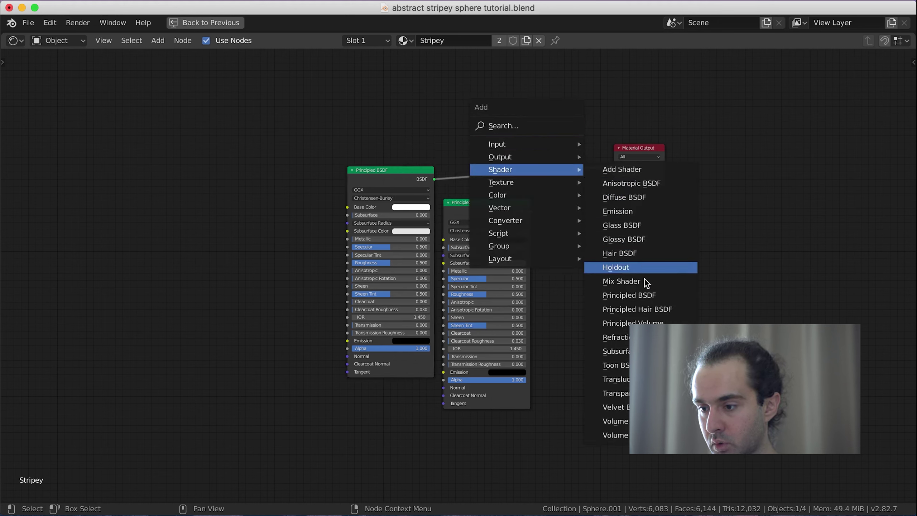
click(630, 281)
click(562, 131)
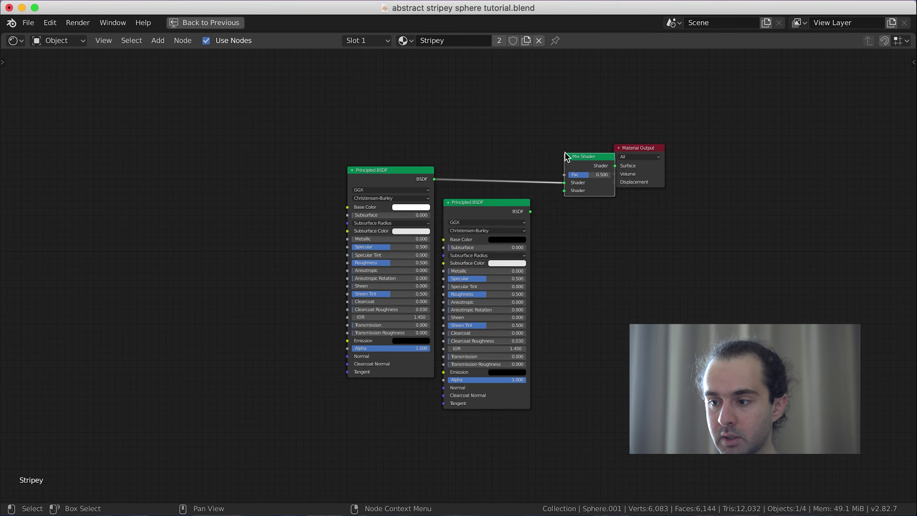
Space out the Mix Shader and Material Output and connect the black Principled BSDF to the Mix Shader's second shader input
drag(631, 144, 718, 141)
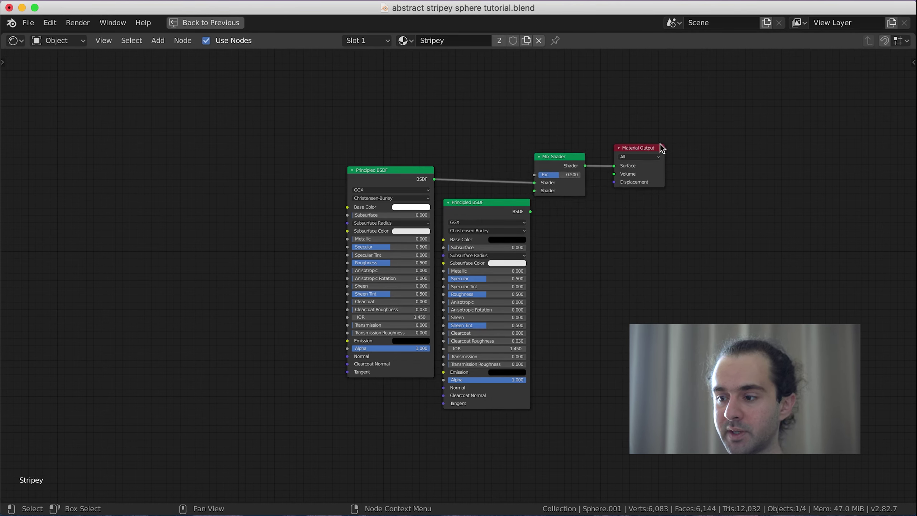
key(g)
click(816, 148)
drag(534, 159, 666, 155)
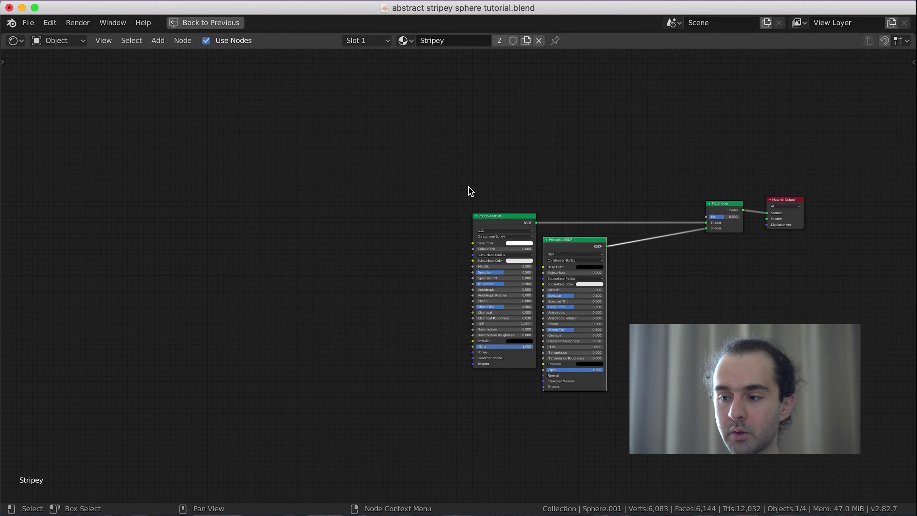
Add a Texture Coordinate node well ahead of the shader nodes
key(shift+a)
mouse_move(72, 131)
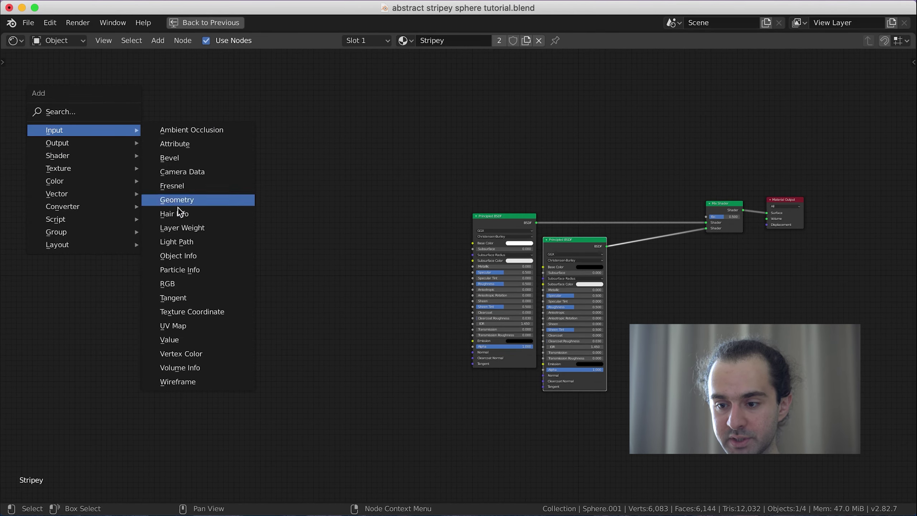
click(215, 311)
click(101, 139)
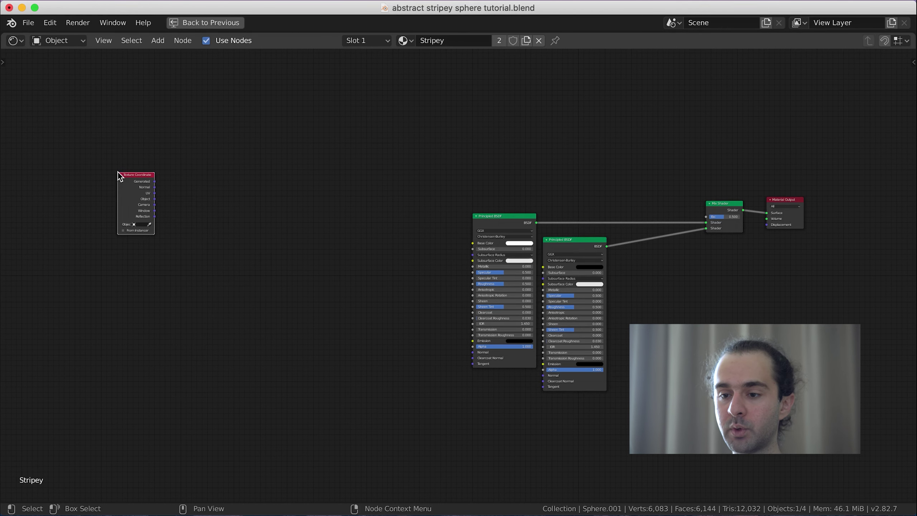
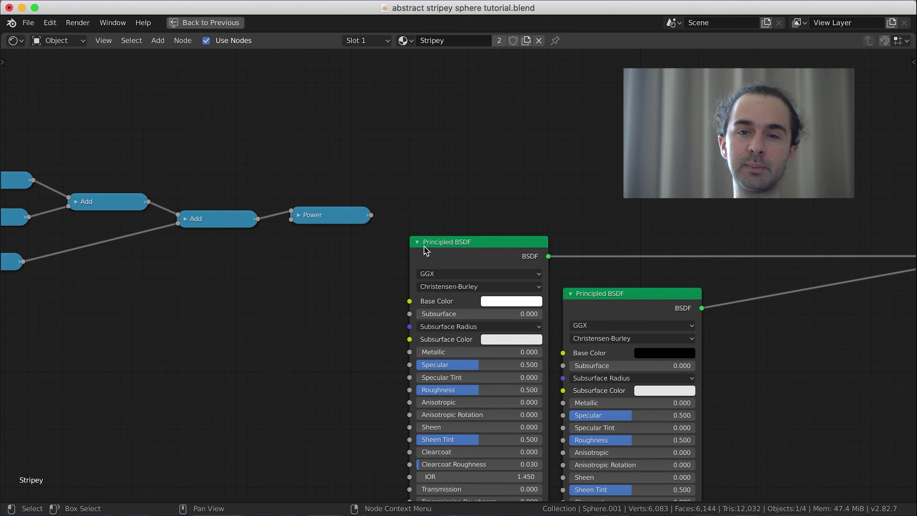
Add a Math node set to Sine and link it between the last Power node and the Mix Shader's Fac input
key(shift+a)
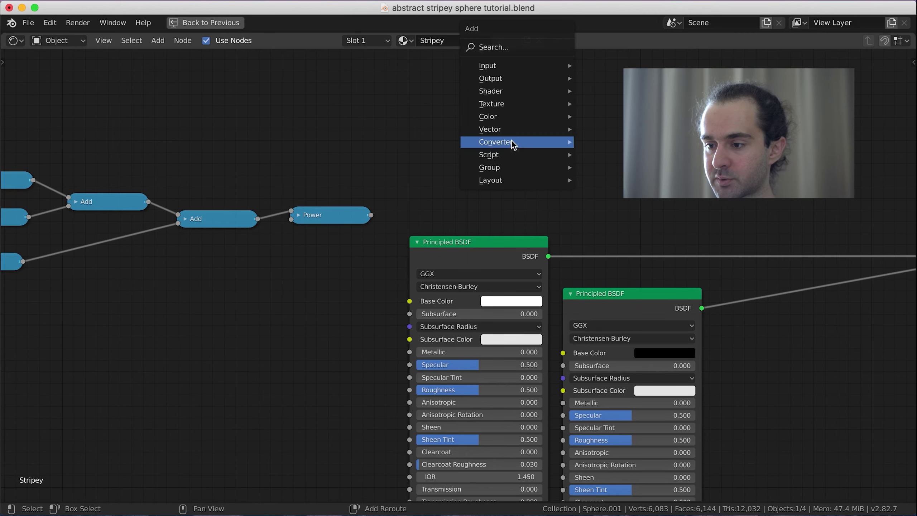
mouse_move(512, 140)
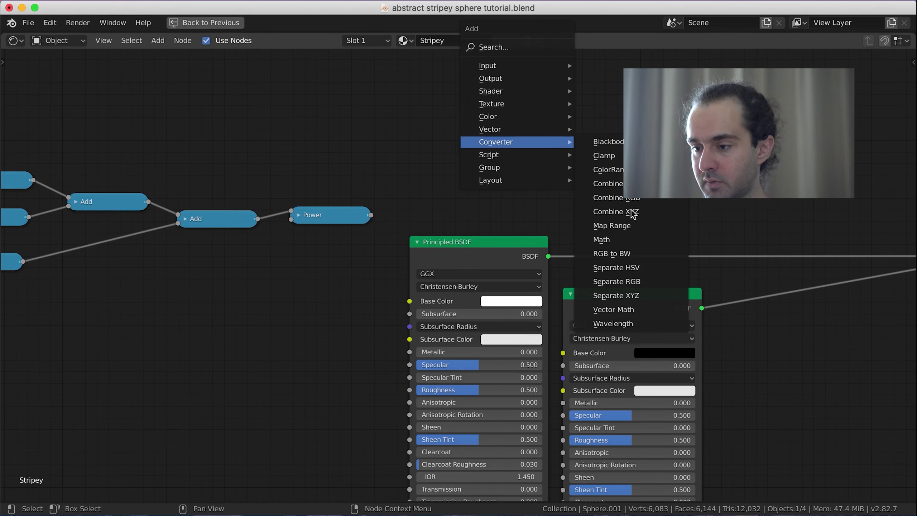
click(630, 238)
click(486, 87)
click(526, 124)
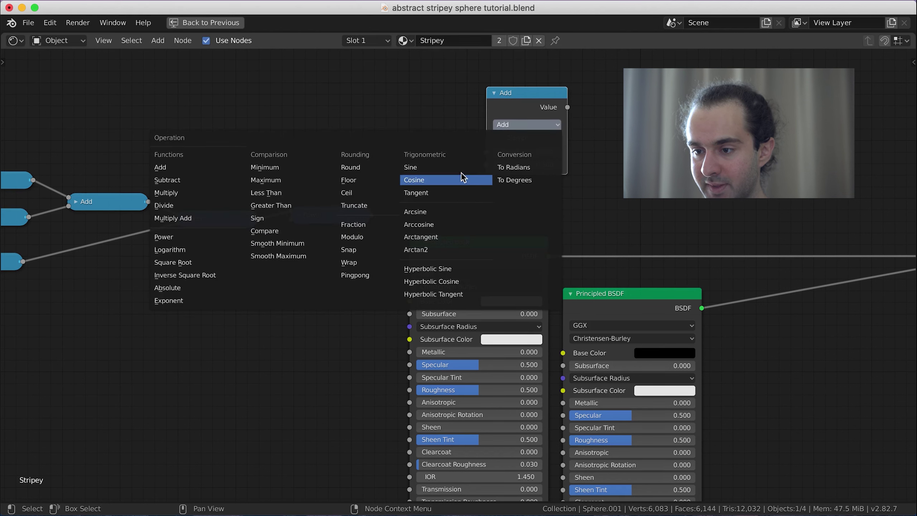
click(435, 167)
drag(370, 216, 487, 152)
scroll(823, 202, down, 1)
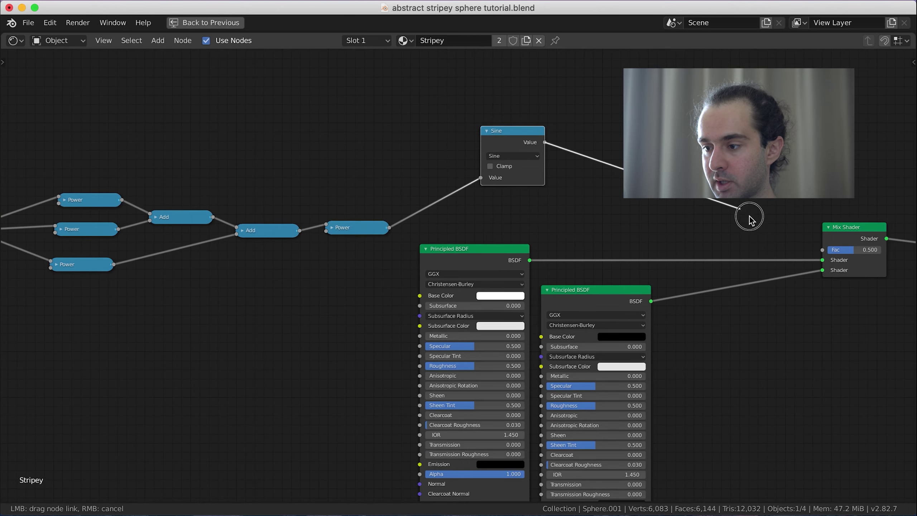
Restore the full layout with the 3D viewport looking through the camera and save the file
key(ctrl+space)
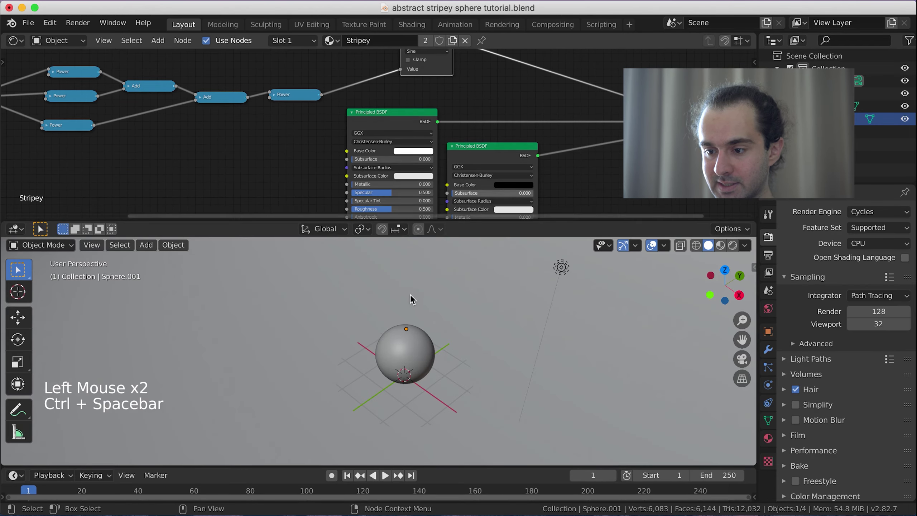
scroll(411, 308, down, 3)
scroll(414, 312, down, 1)
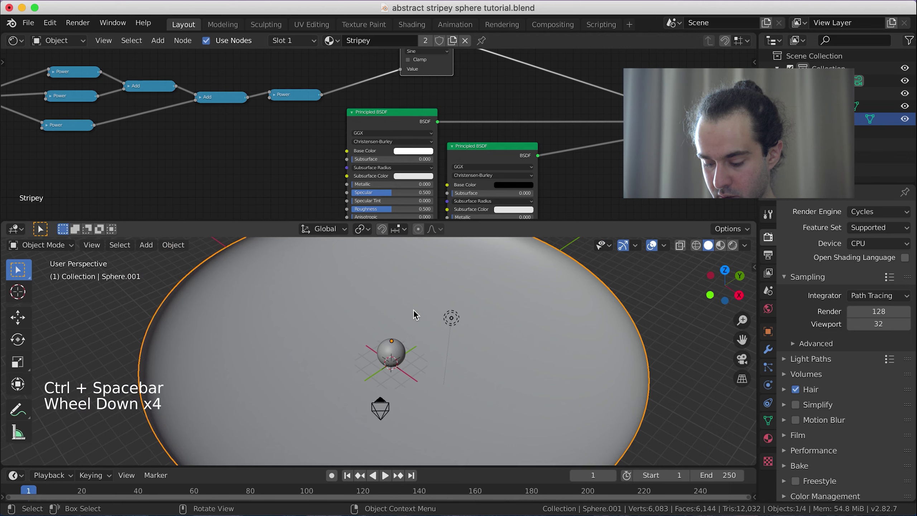
key(KP_0)
key(z)
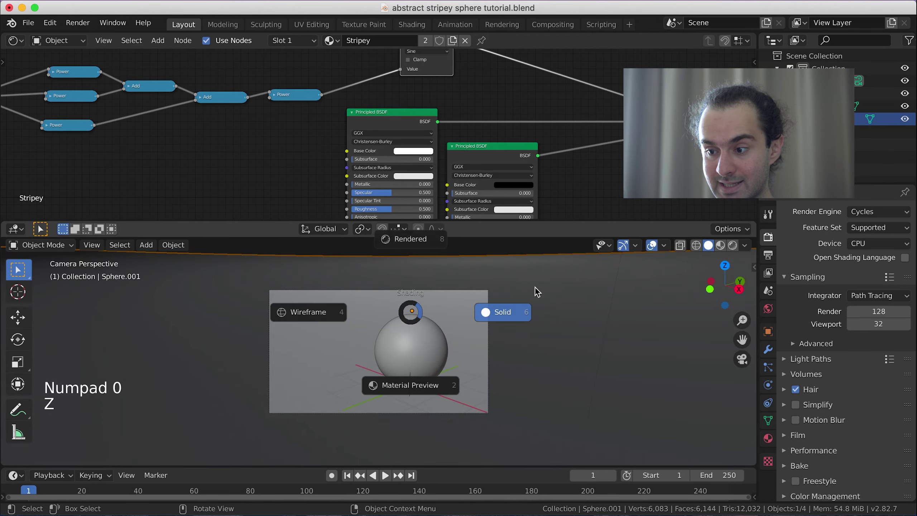
key(ctrl+s)
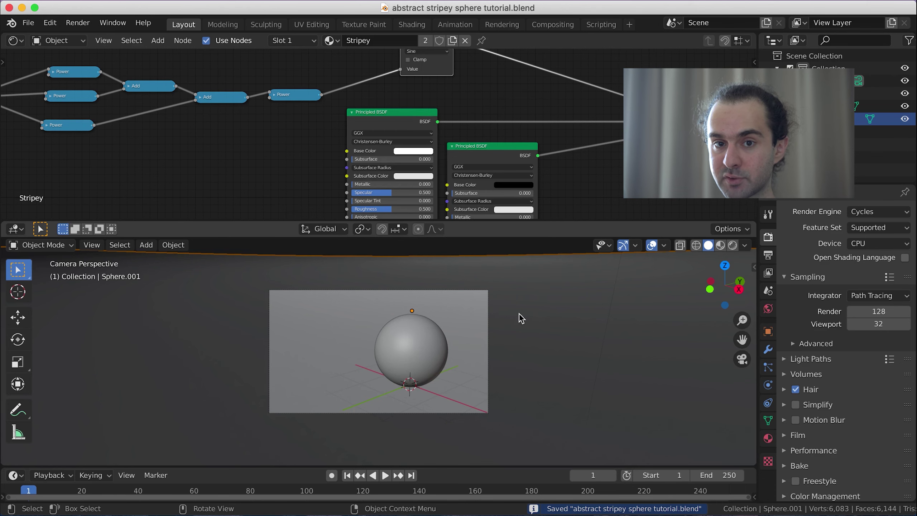
Switch the viewport to Rendered shading and inspect the stripes from the camera and around the whole bowl
middle_drag(519, 318, 440, 408)
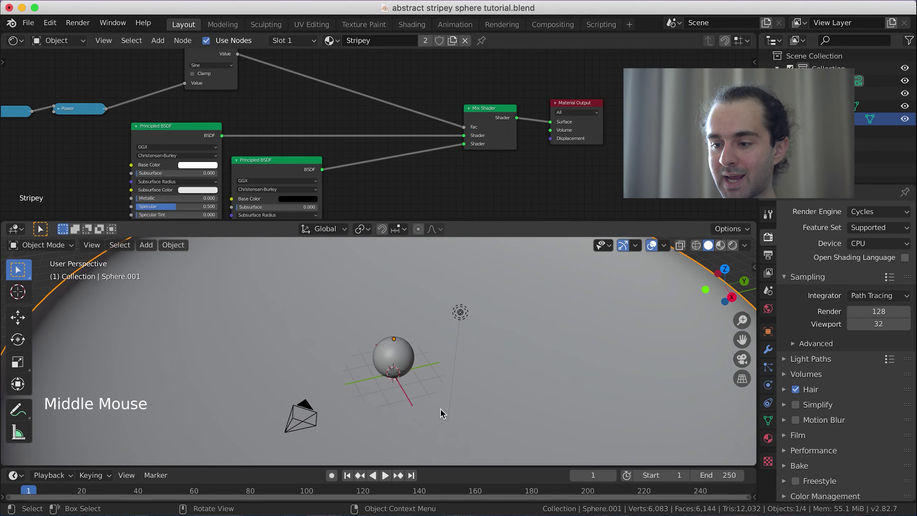
key(KP_0)
key(z)
scroll(421, 308, down, 3)
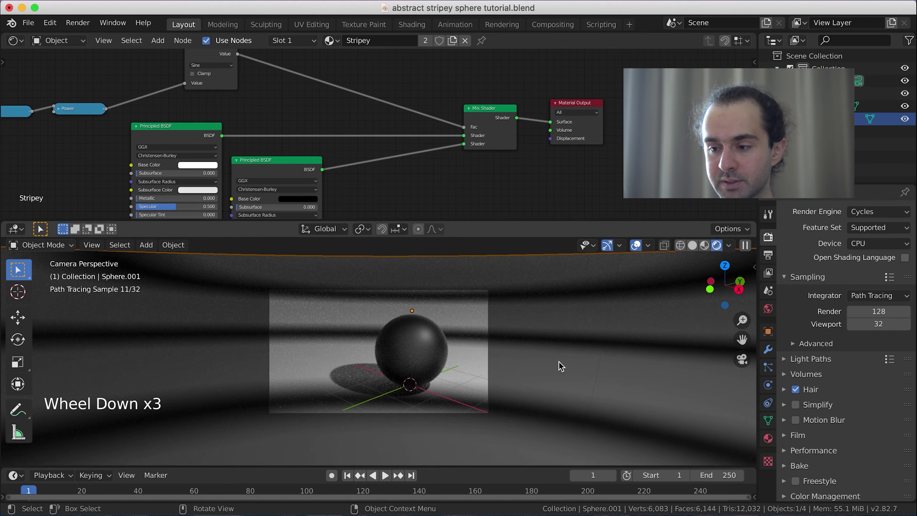
middle_drag(559, 366, 448, 432)
scroll(448, 386, down, 10)
middle_drag(442, 379, 489, 344)
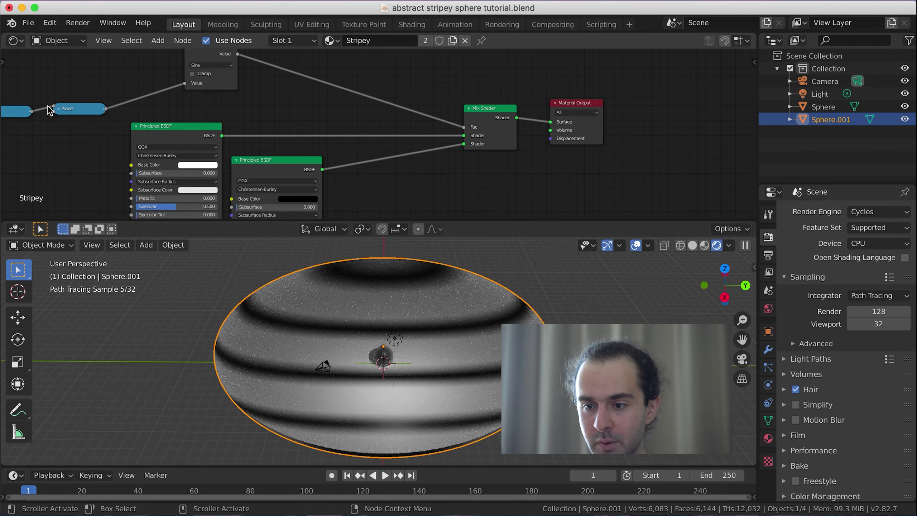
Connect the Texture Coordinate's Object output to the Separate XYZ vector input in place of the Camera output
middle_drag(52, 108, 681, 122)
scroll(337, 98, up, 1)
scroll(338, 98, up, 1)
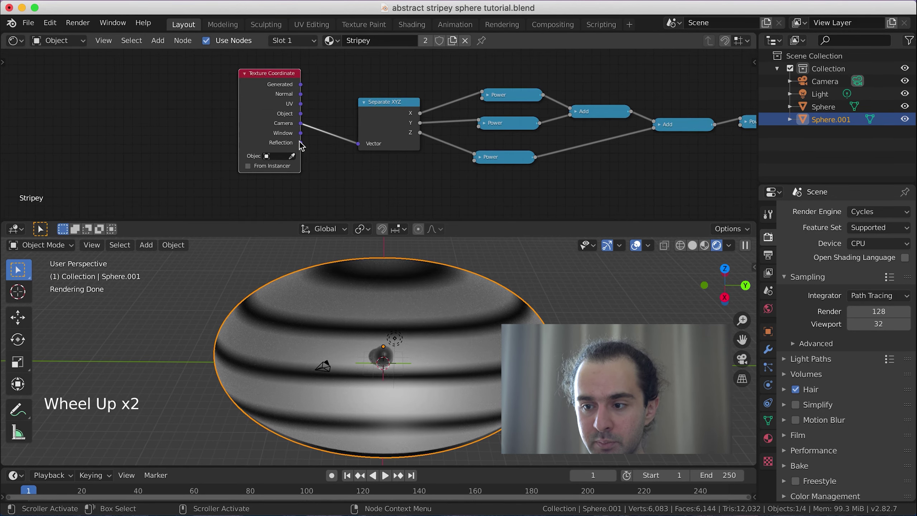
drag(301, 113, 358, 144)
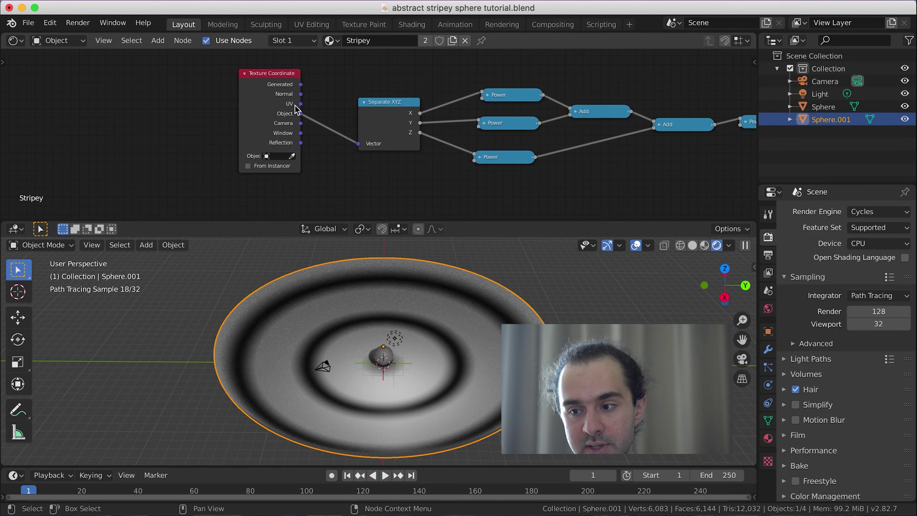
Examine the stripe pattern on the bowl and sphere from outside and through the camera
mouse_move(453, 357)
middle_down()
mouse_move(467, 354)
mouse_move(484, 395)
mouse_move(454, 338)
middle_up()
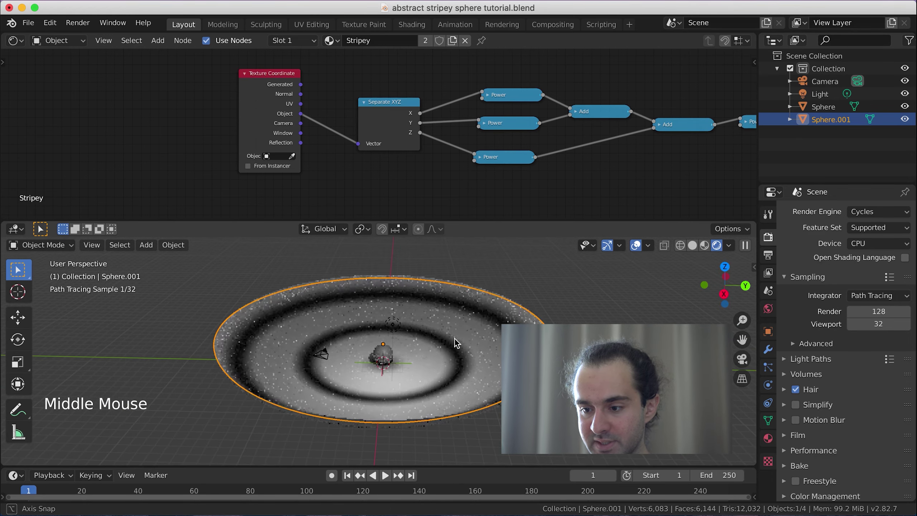
key(KP_0)
scroll(454, 338, up, 4)
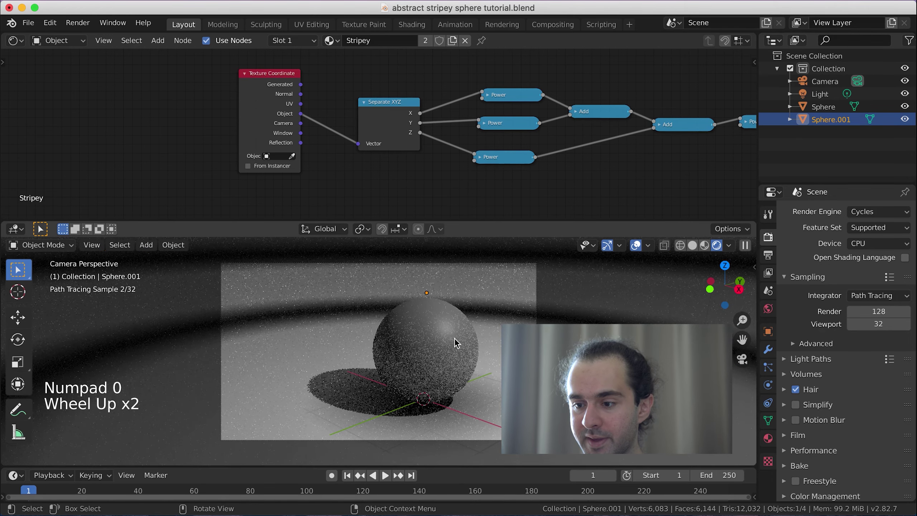
scroll(454, 336, down, 3)
scroll(455, 334, up, 1)
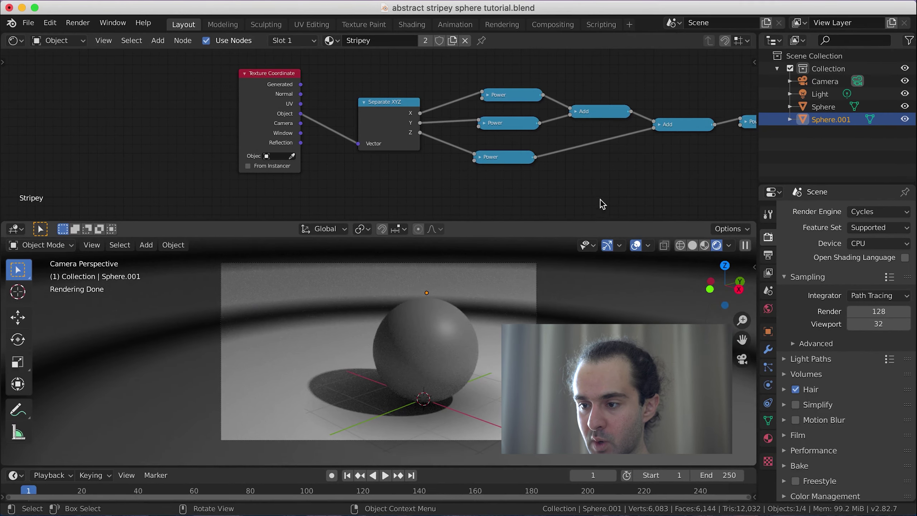
Insert a Math node set to Add, with a second value of 0.5, between the Sine node and the Mix Shader factor
middle_drag(600, 201, 454, 119)
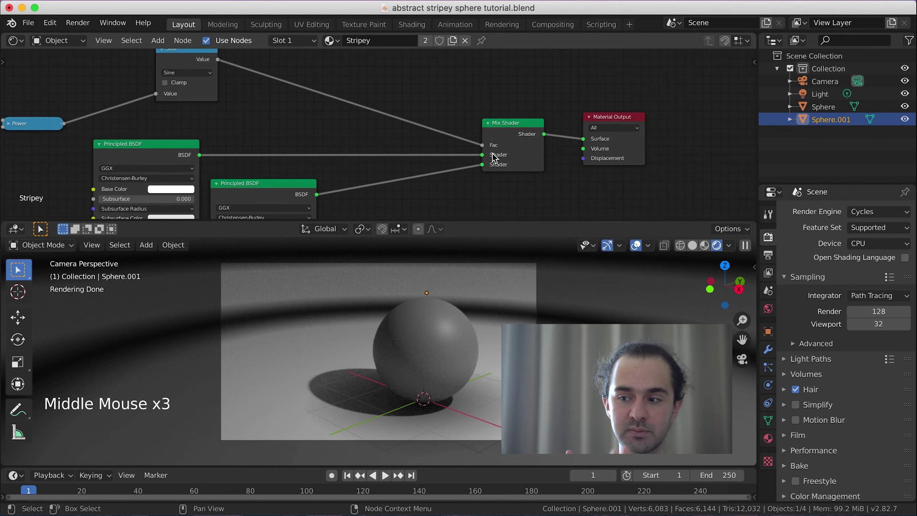
scroll(443, 143, down, 1)
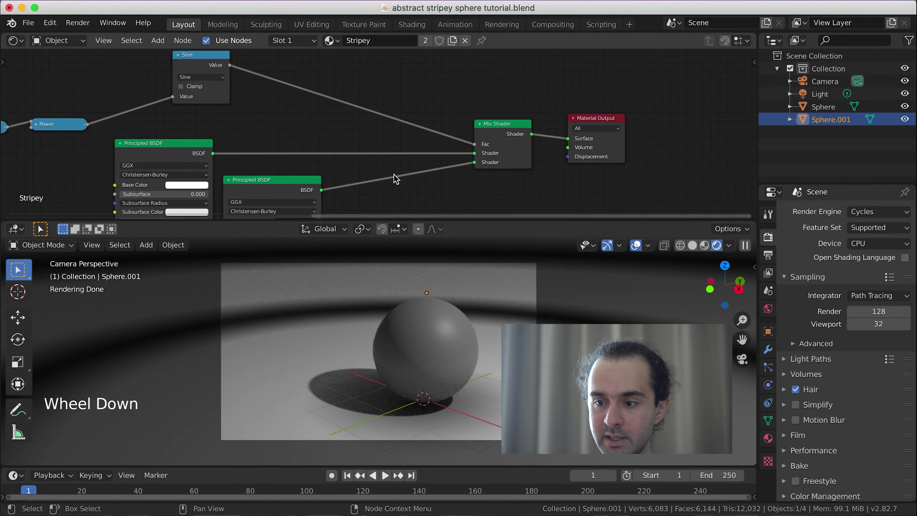
middle_drag(395, 174, 424, 136)
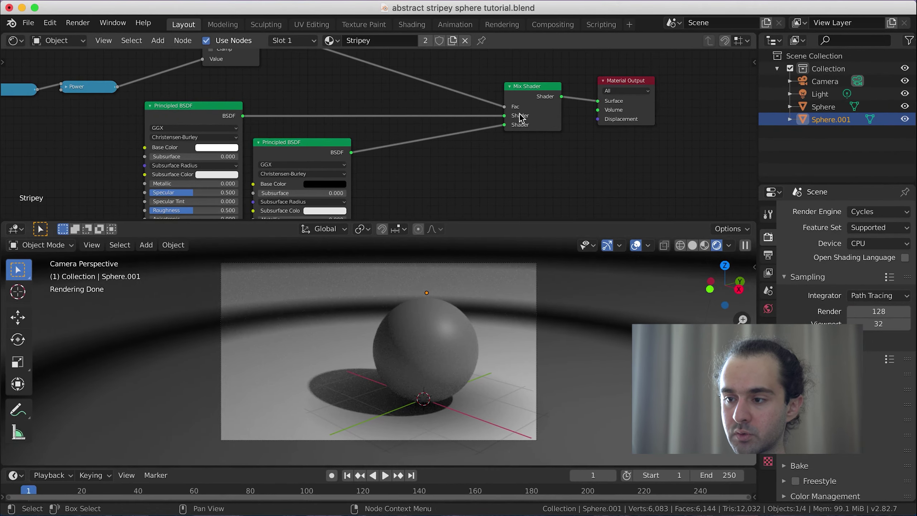
click(439, 146)
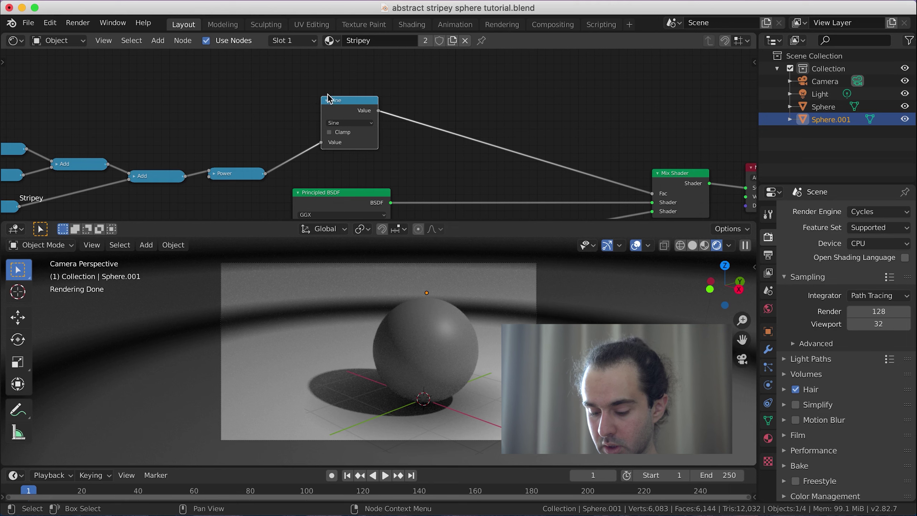
key(shift+a)
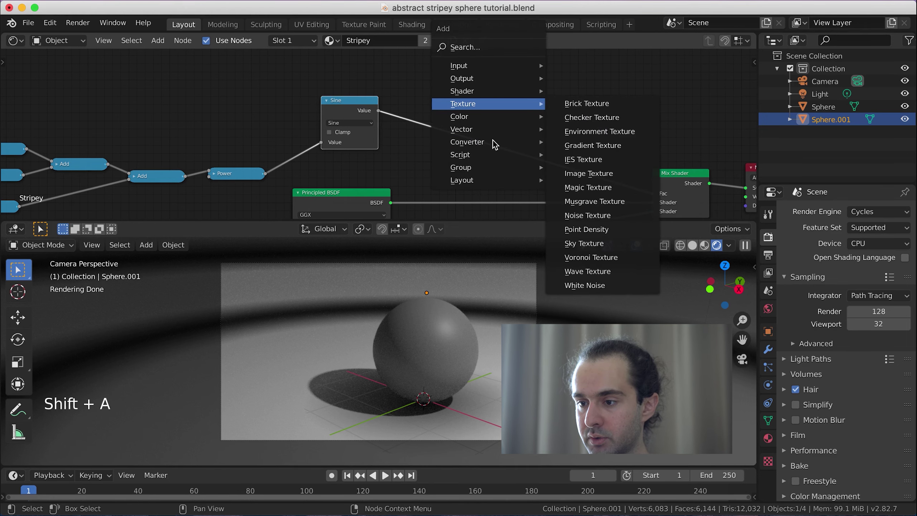
mouse_move(493, 140)
click(631, 240)
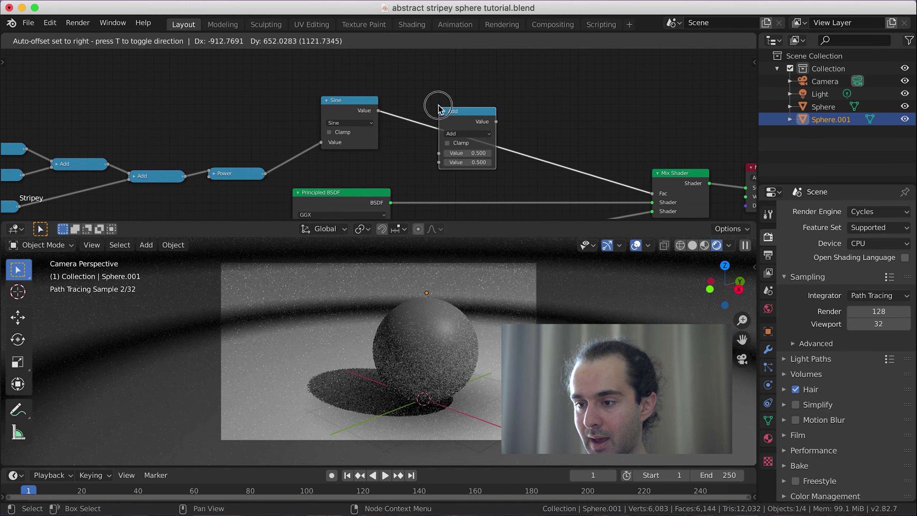
click(470, 130)
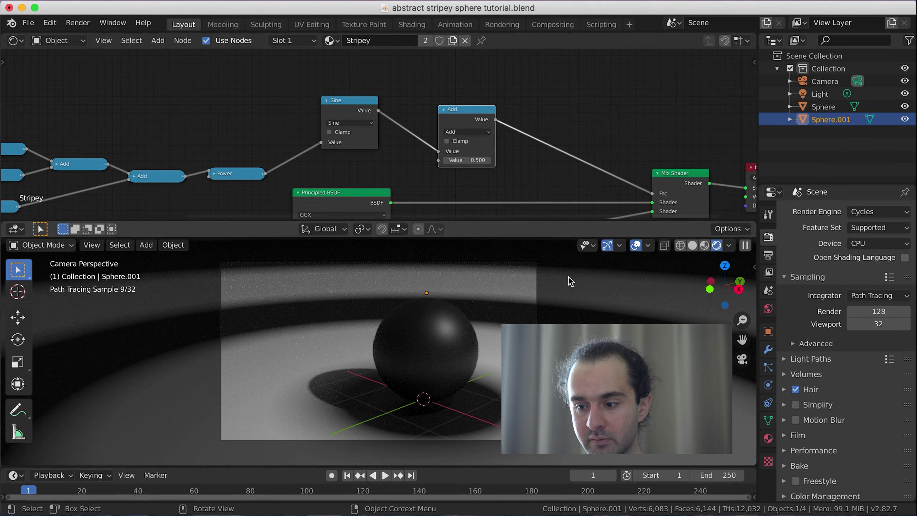
Inspect the stripes on the bowl from above, return to the camera view and save the file
middle_drag(573, 299, 492, 378)
scroll(493, 377, down, 9)
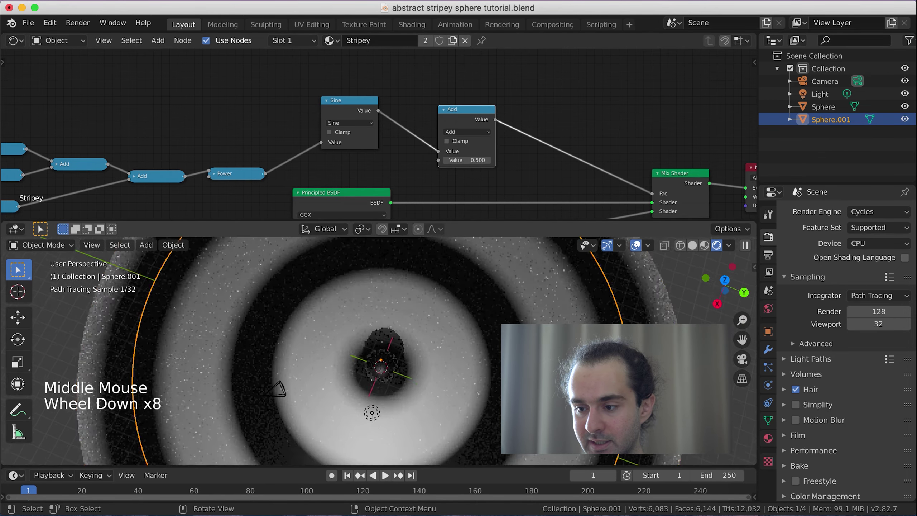
scroll(482, 293, up, 2)
scroll(435, 319, down, 2)
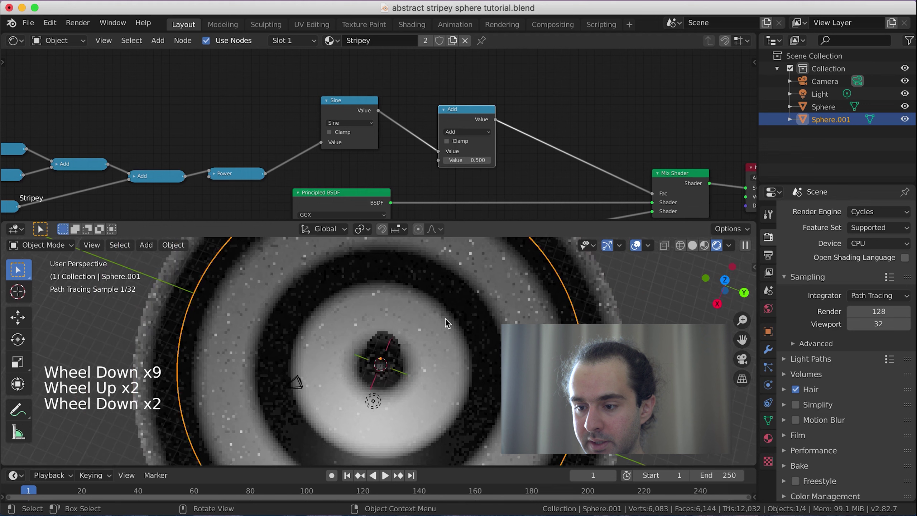
scroll(446, 318, down, 2)
middle_click(446, 318)
key(KP_0)
scroll(407, 309, up, 1)
key(ctrl+s)
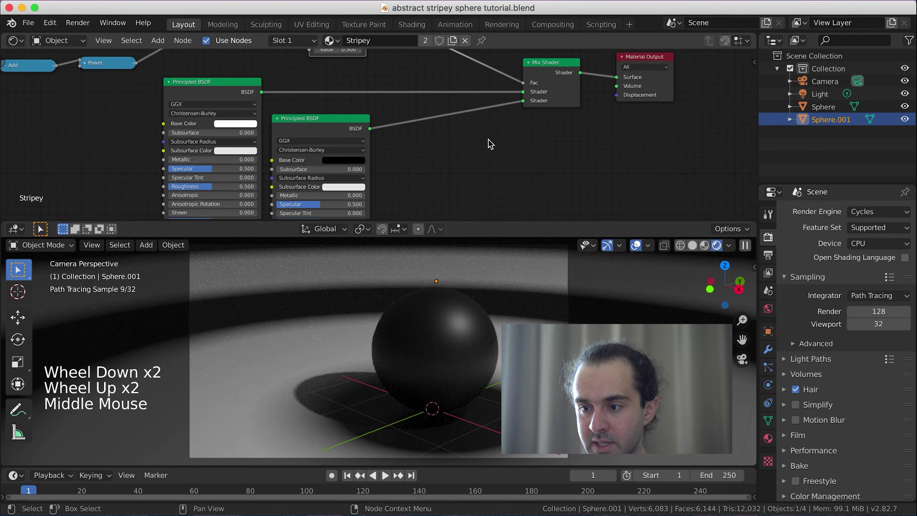
Set the Roughness of both the black and the white Principled BSDF shaders to 0.05
middle_drag(483, 195, 545, 132)
scroll(448, 192, up, 3)
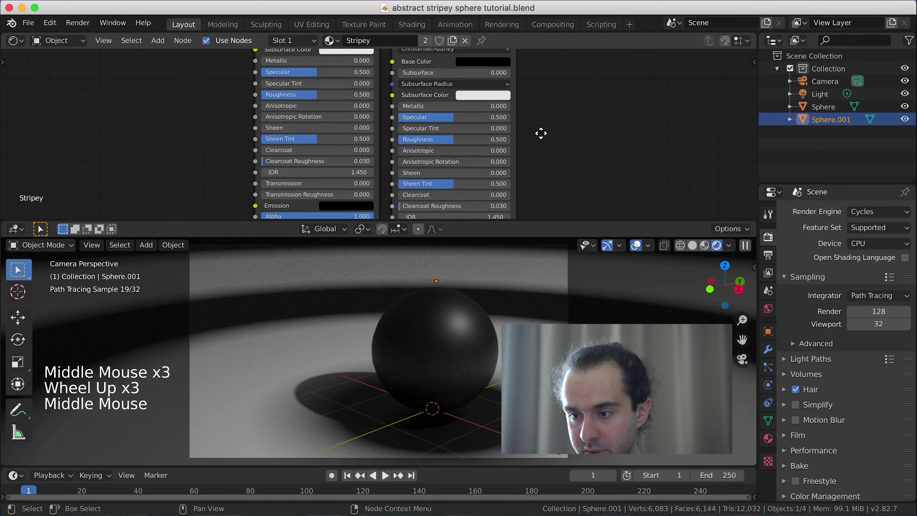
click(473, 141)
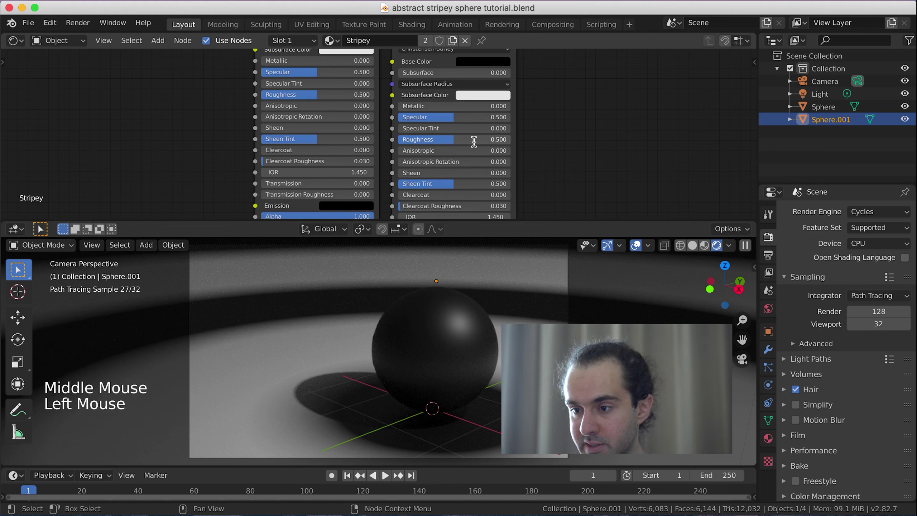
text(0.05)
key(Return)
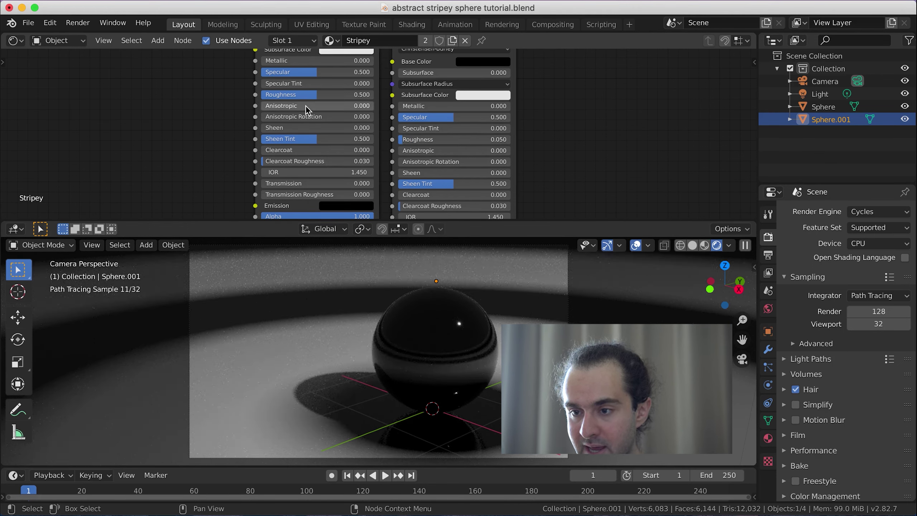
click(305, 96)
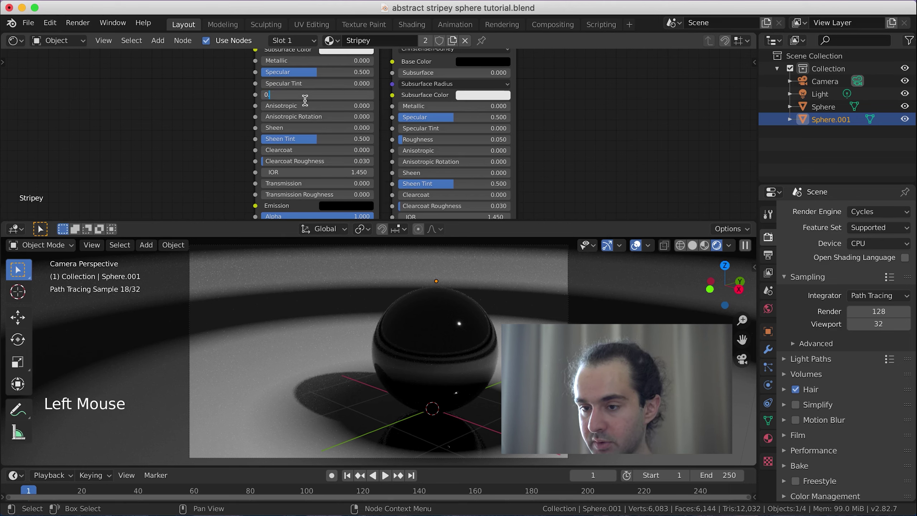
key(Return)
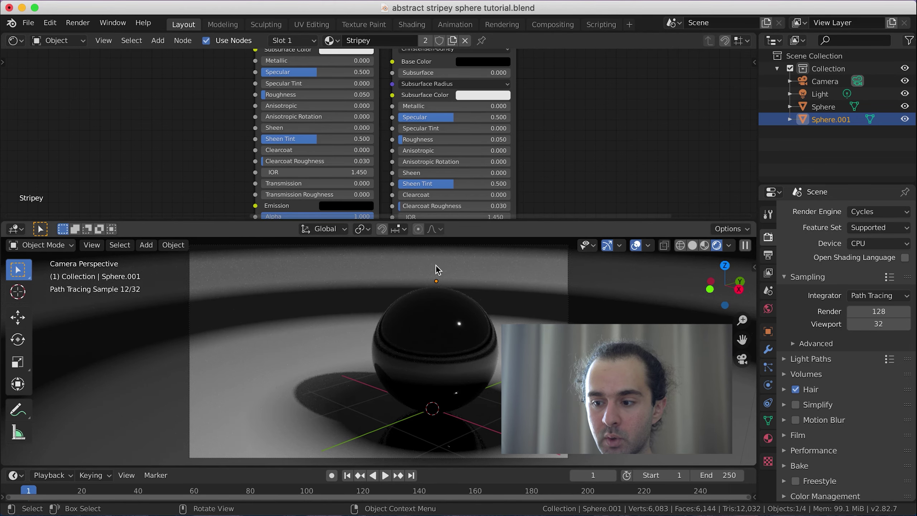
scroll(396, 355, down, 2)
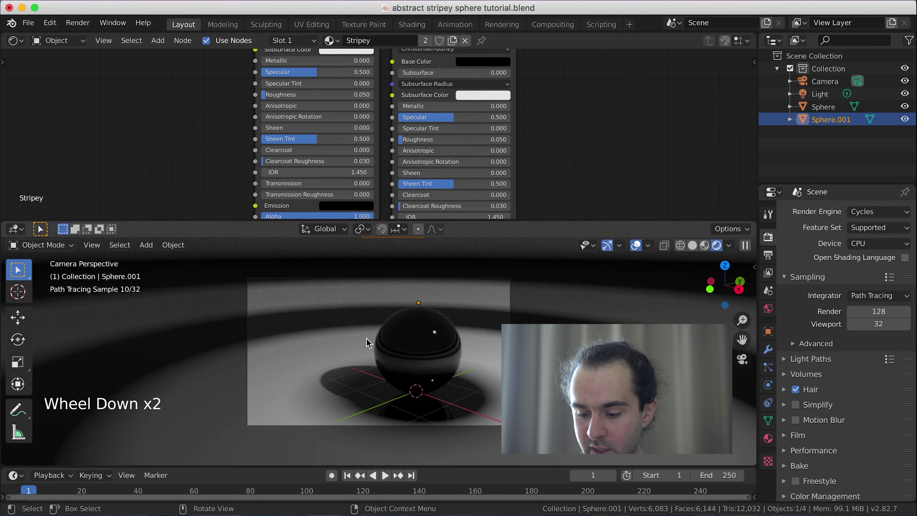
Change the scene's Light to an Area light with an Ellipse shape
click(820, 95)
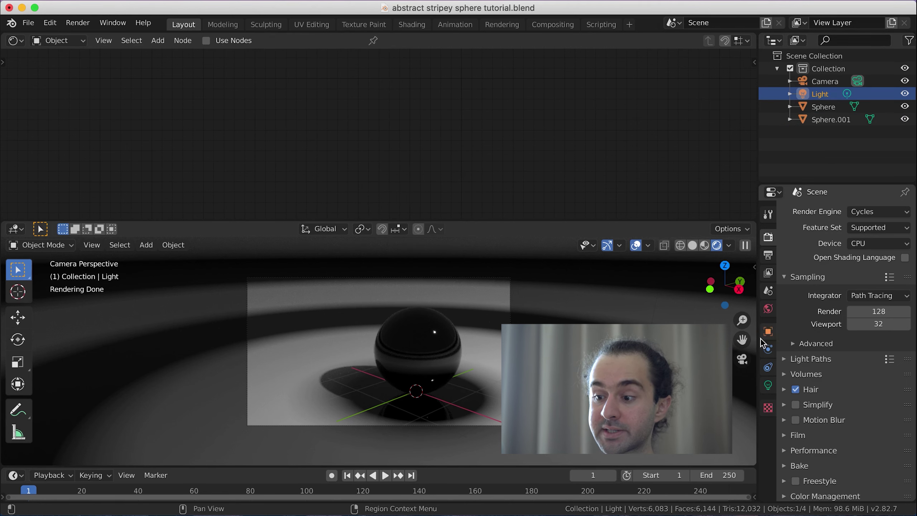
click(768, 385)
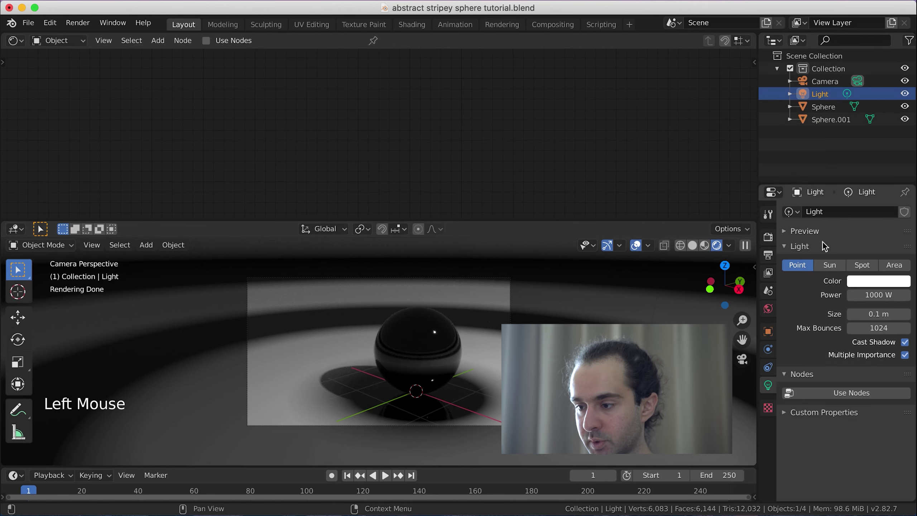
click(892, 265)
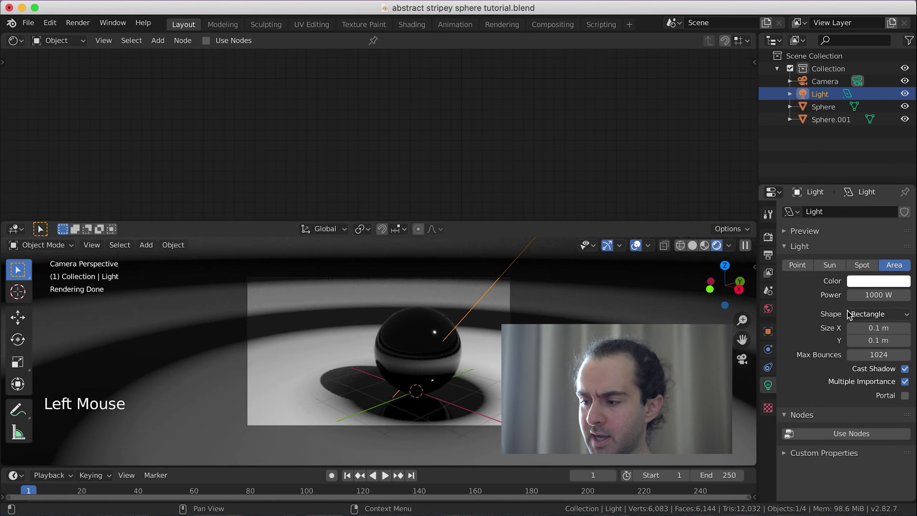
click(876, 314)
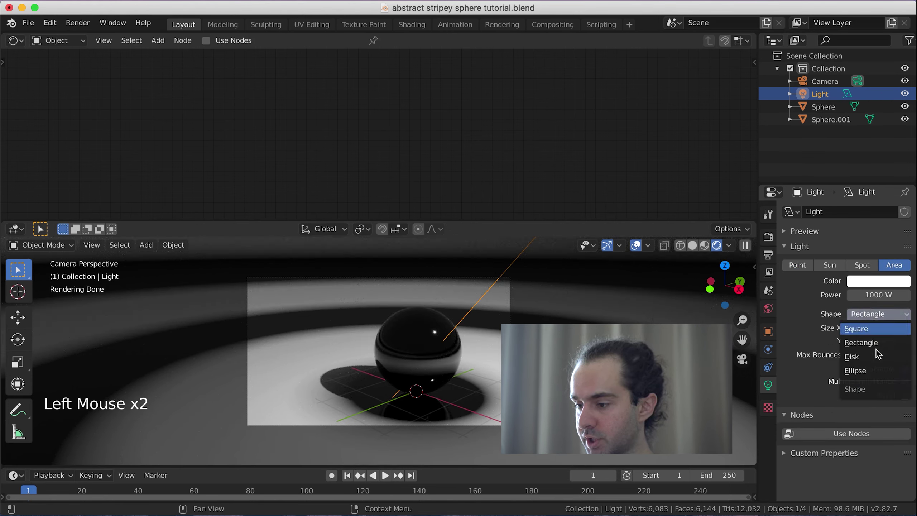
click(876, 371)
Set the area light's size to 3 m in both X and Y
text(3)
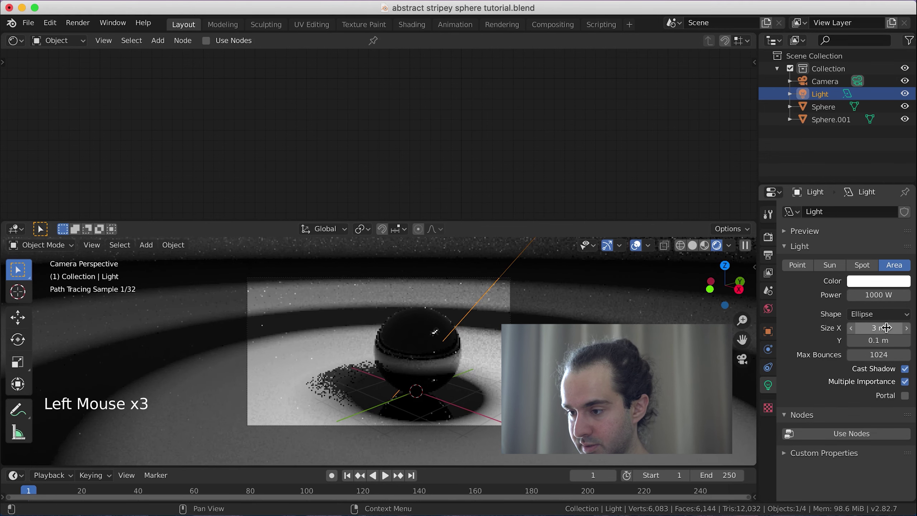
click(881, 342)
key(Return)
key(Return)
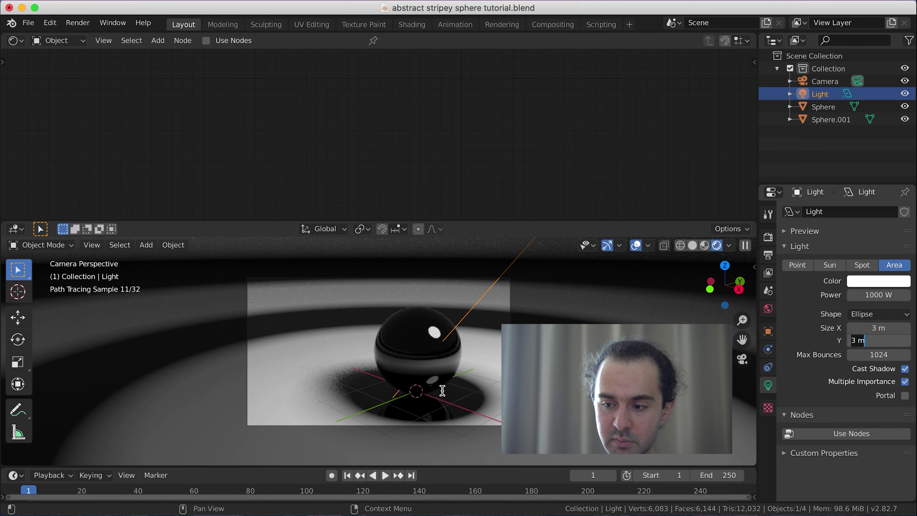
Enable Render Region in the output dimensions so only the camera frame is rendered in the viewport
click(768, 255)
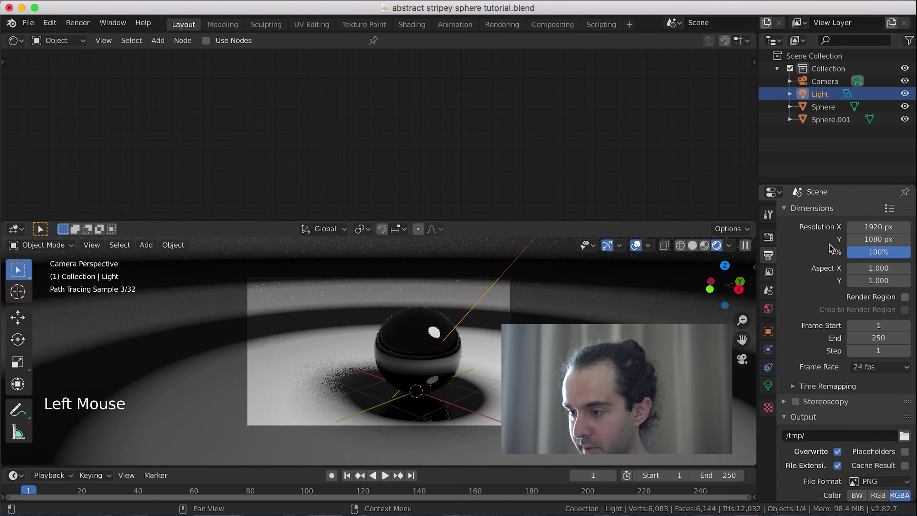
click(881, 299)
scroll(379, 351, up, 1)
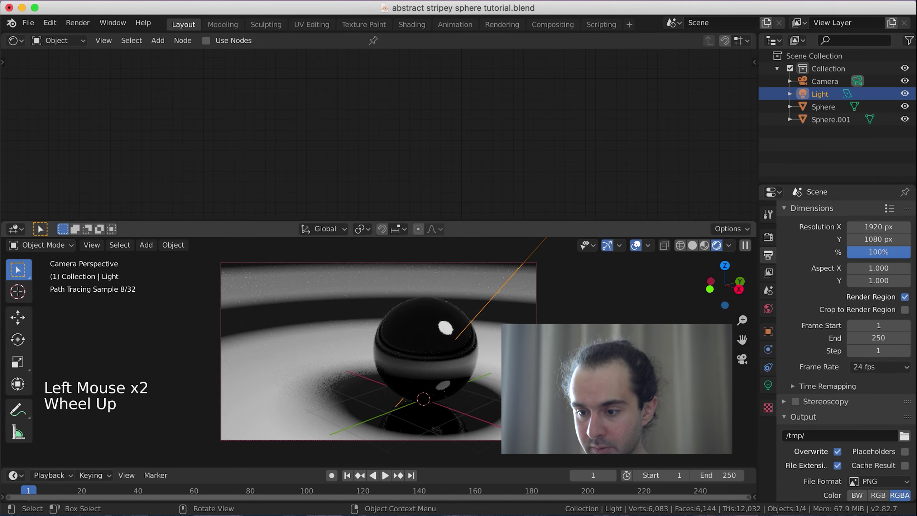
Enable Ambient Occlusion in the world settings and set its Factor to 0.6
click(768, 385)
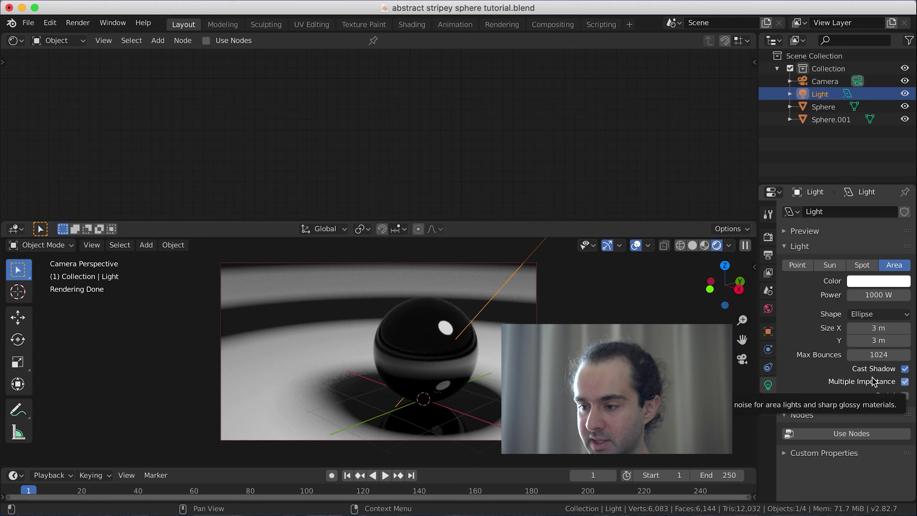
click(768, 308)
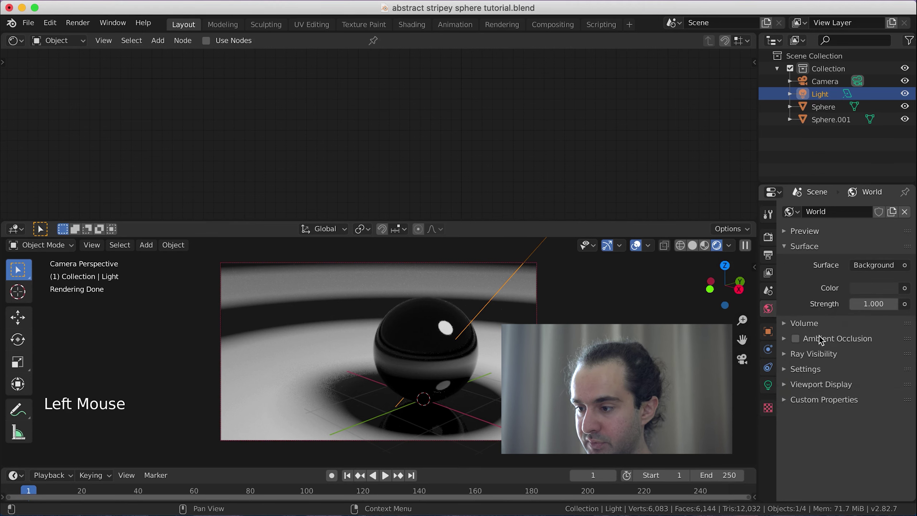
click(796, 339)
click(784, 340)
click(882, 356)
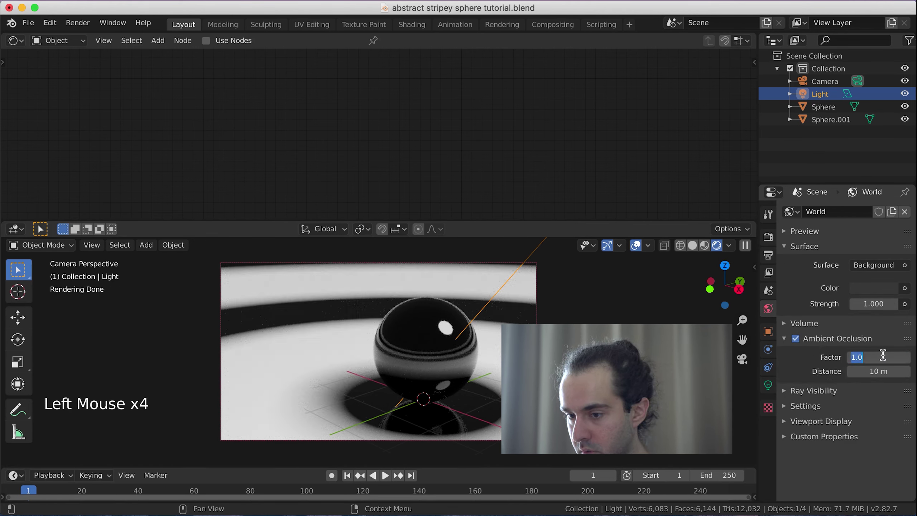
text(0.)
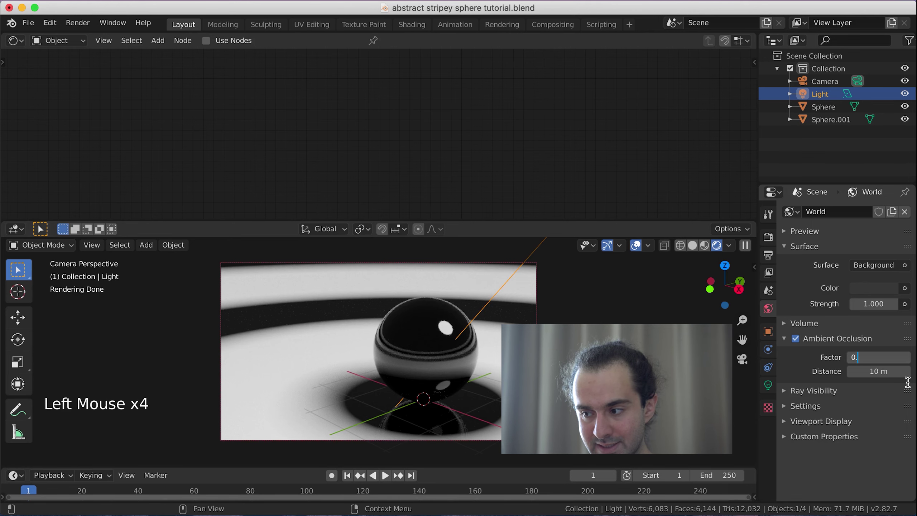
text(6)
key(Return)
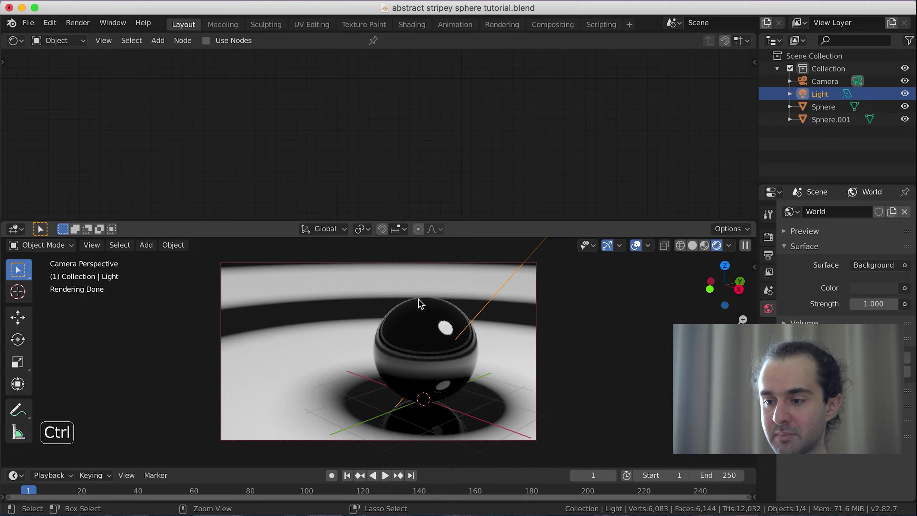
Maximize the 3D viewport and switch it to Solid shading
key(ctrl+space)
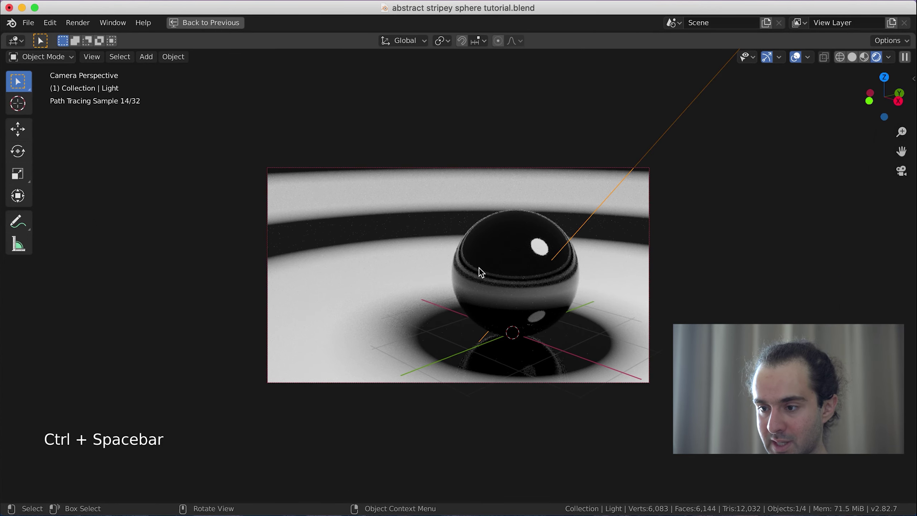
key(z)
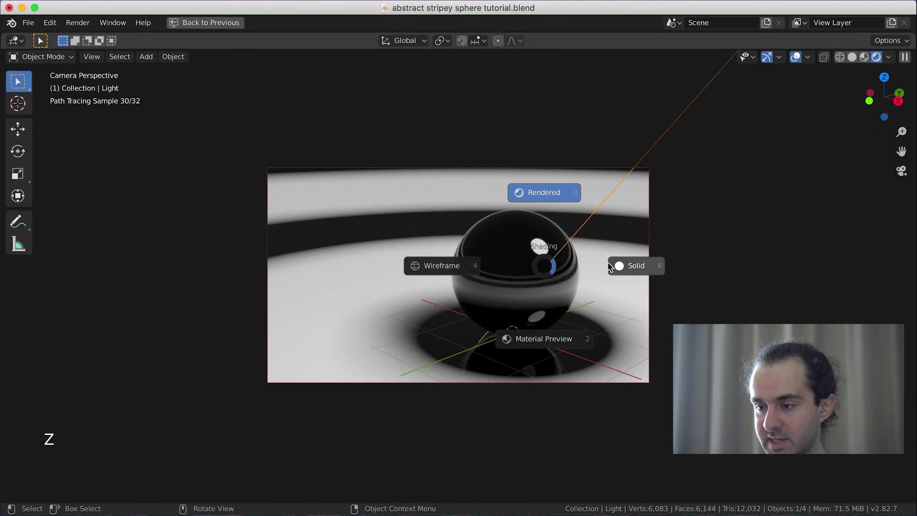
click(652, 271)
Move the light in top view by about -3.91 m in X and -10.7 m in Y, to the front of the sphere
key(KP_7)
scroll(533, 231, down, 2)
scroll(534, 231, up, 3)
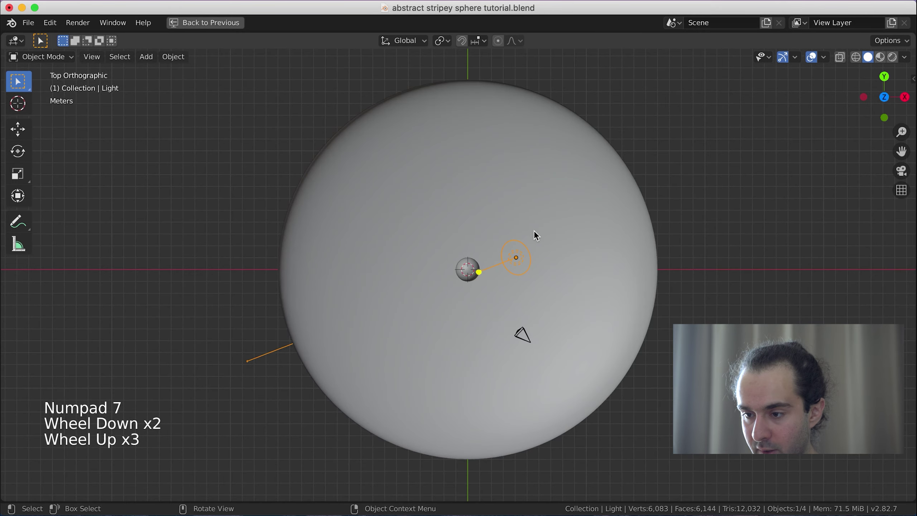
key(g)
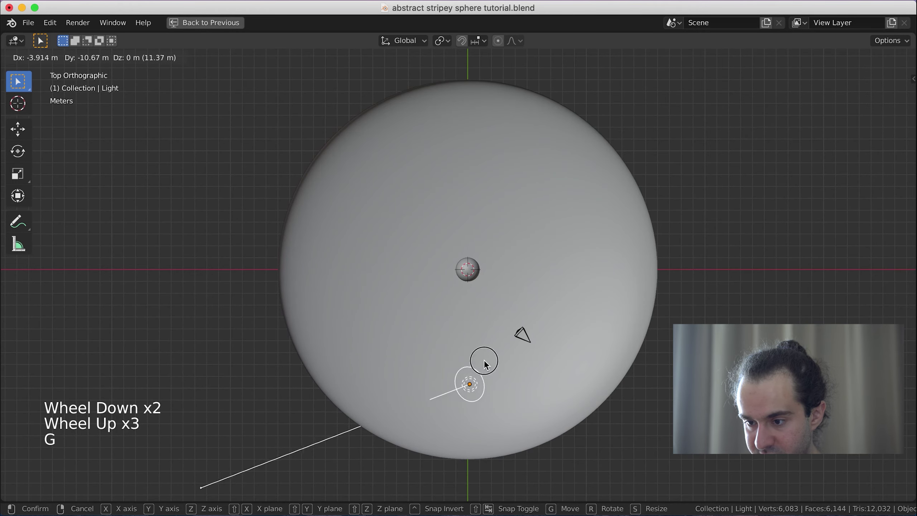
click(487, 357)
Rotate the light about 112° around Z so it points toward the sphere, and show the scene in right side view
key(r)
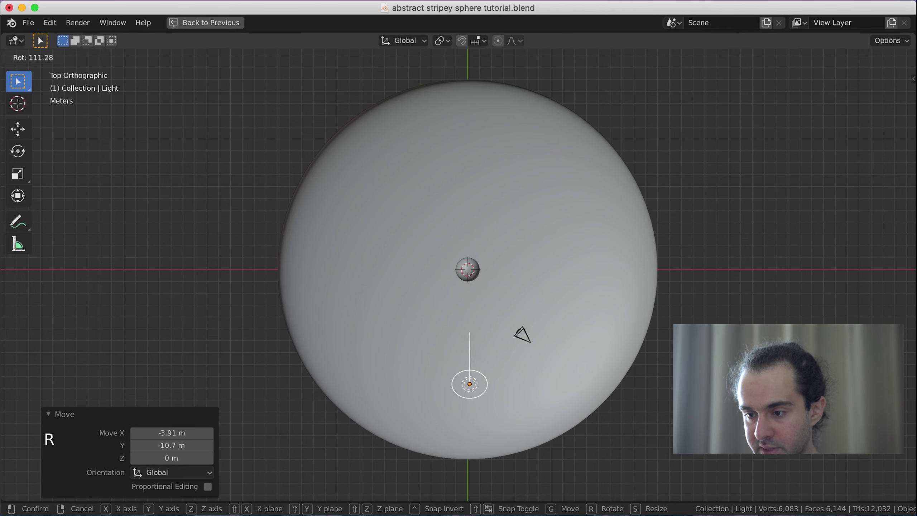
click(549, 174)
key(KP_1)
key(KP_3)
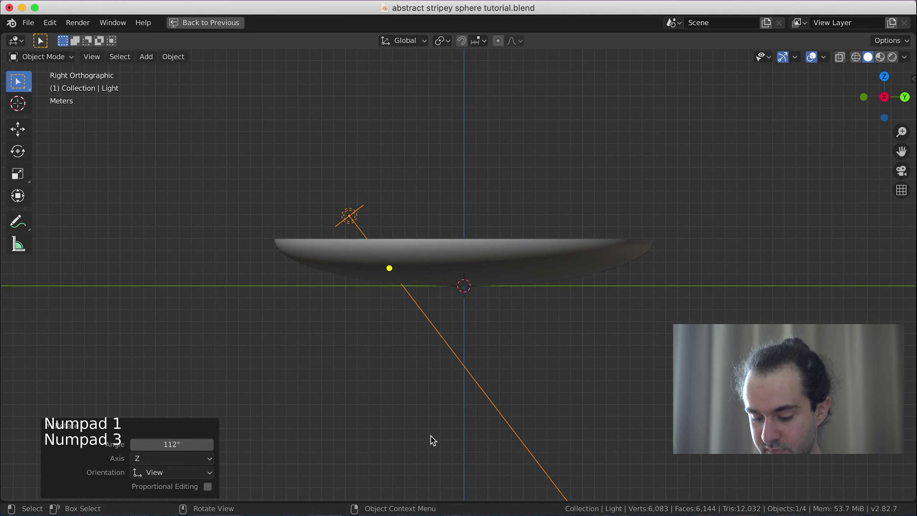
Rotate the light by about -22.1° in right side view and show the camera view in Rendered shading
key(r)
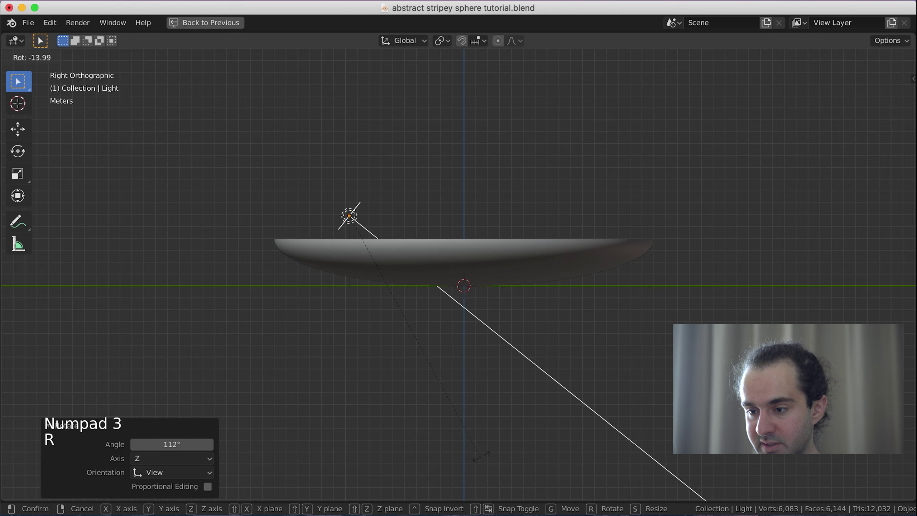
click(493, 412)
key(KP_0)
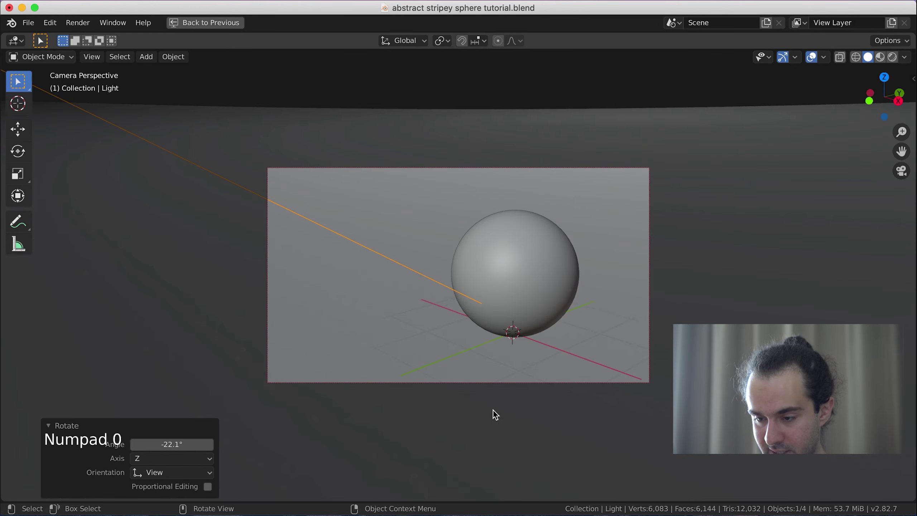
key(z)
click(486, 345)
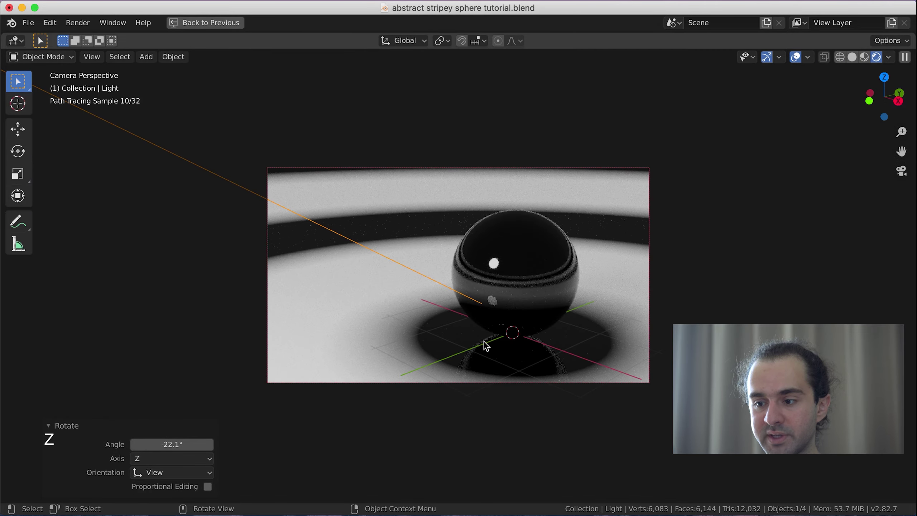
Save the file and restore the multi-editor layout from the maximized viewport
key(ctrl+s)
scroll(486, 345, up, 2)
scroll(486, 345, down, 1)
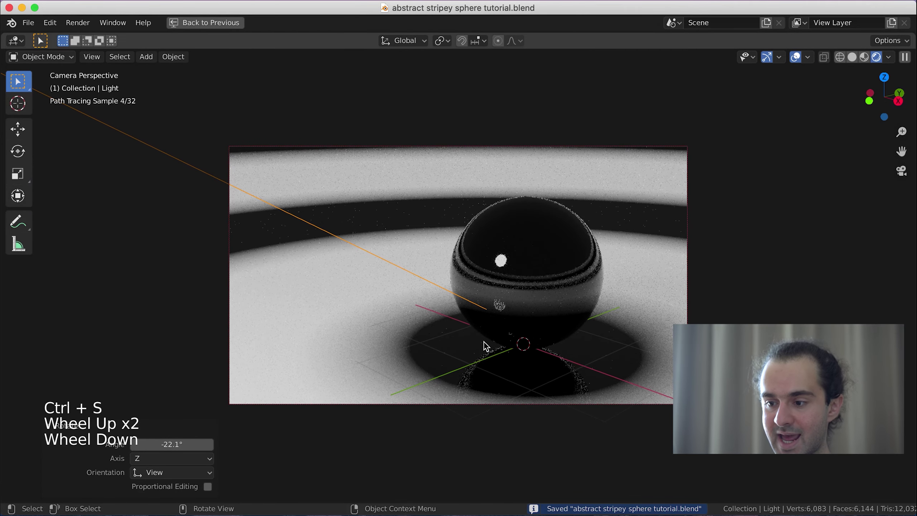
key(ctrl+space)
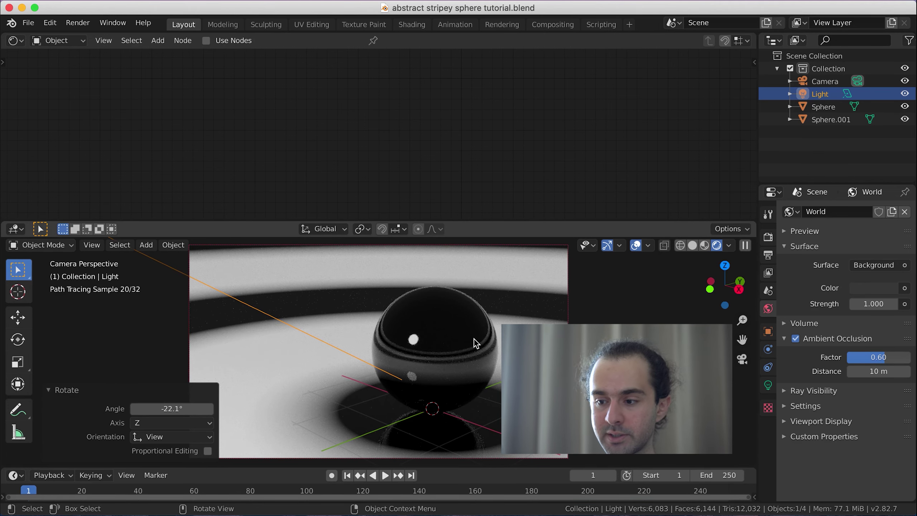
Select the sphere and shift its Stripey material's Sine, Add, shader and output nodes away from the last Power node to make room
click(474, 340)
scroll(398, 161, down, 13)
scroll(370, 196, down, 1)
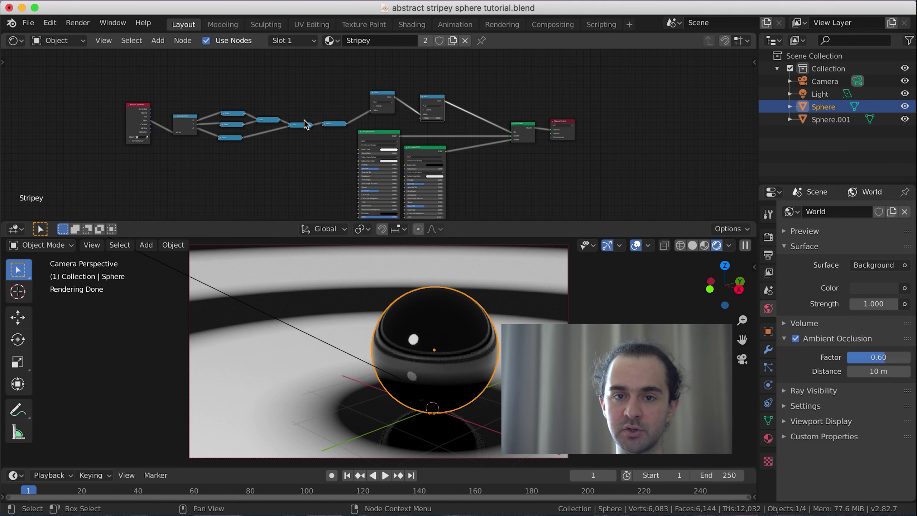
scroll(416, 110, down, 3)
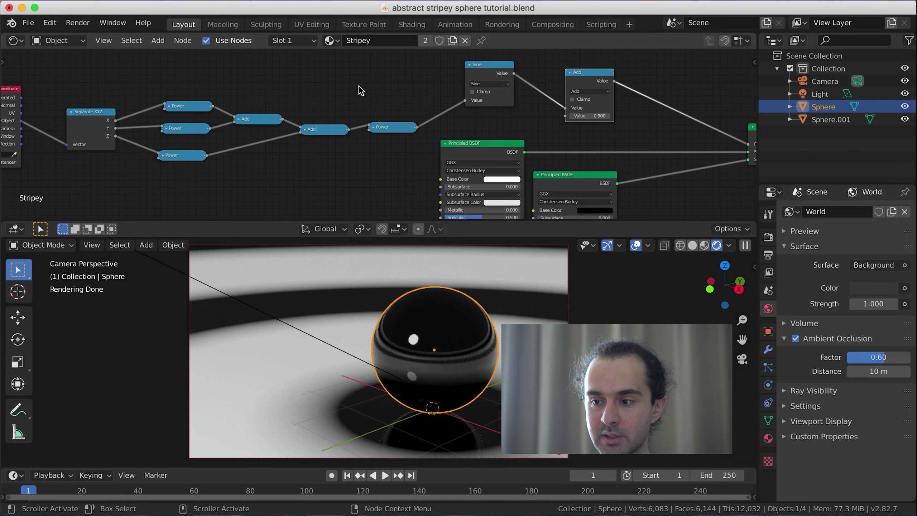
click(381, 126)
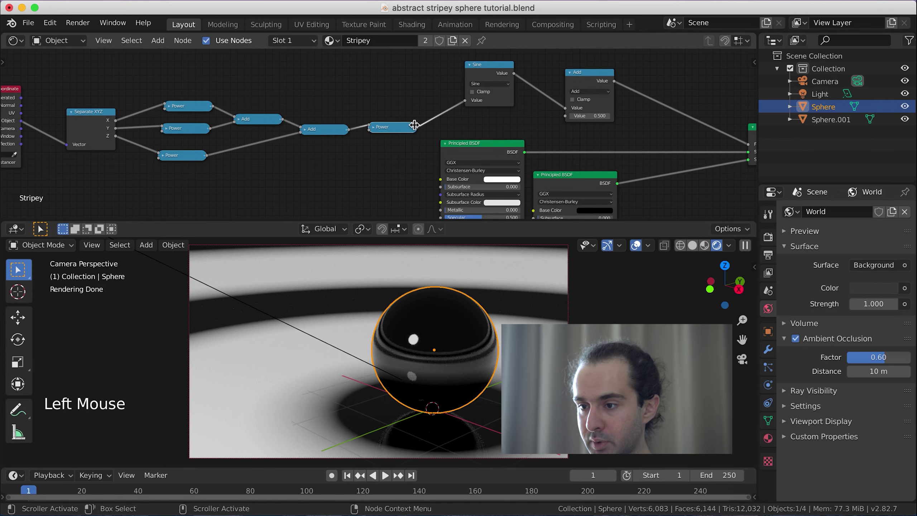
scroll(375, 130, down, 9)
drag(417, 89, 610, 201)
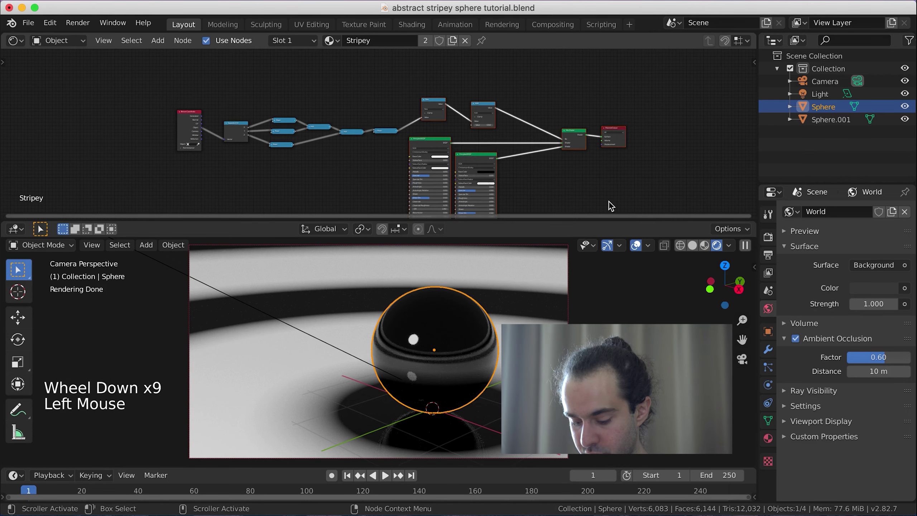
key(g)
click(621, 201)
scroll(422, 121, up, 5)
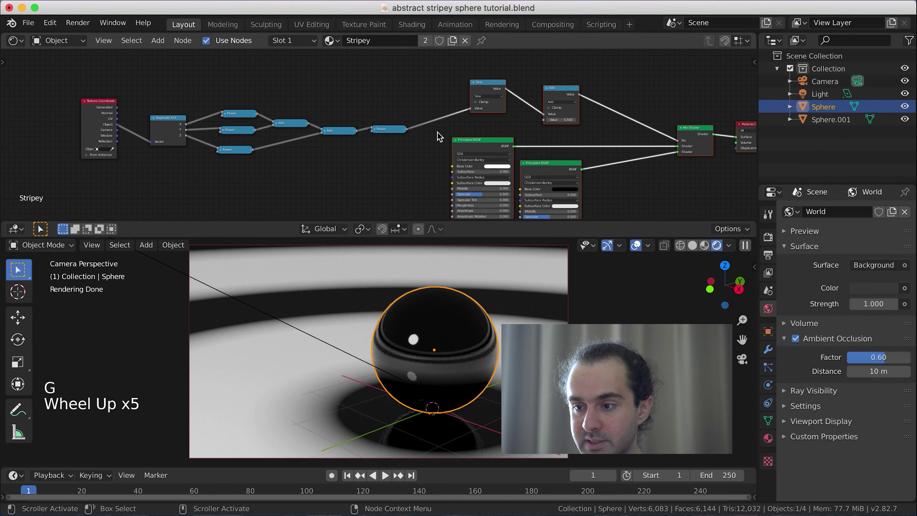
click(413, 143)
key(Return)
scroll(413, 148, up, 7)
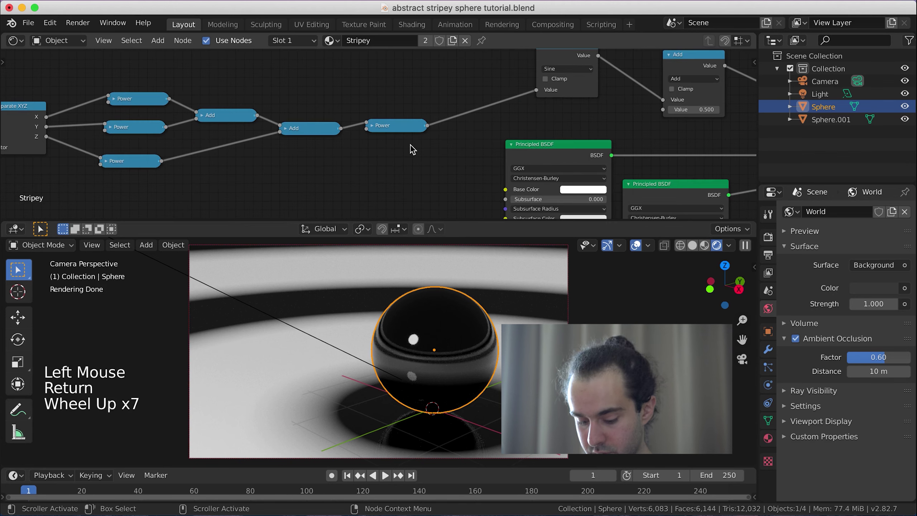
Insert a Math node between the last Power node and the Sine node, set to Multiply with a value of 4
key(shift+a)
mouse_move(409, 145)
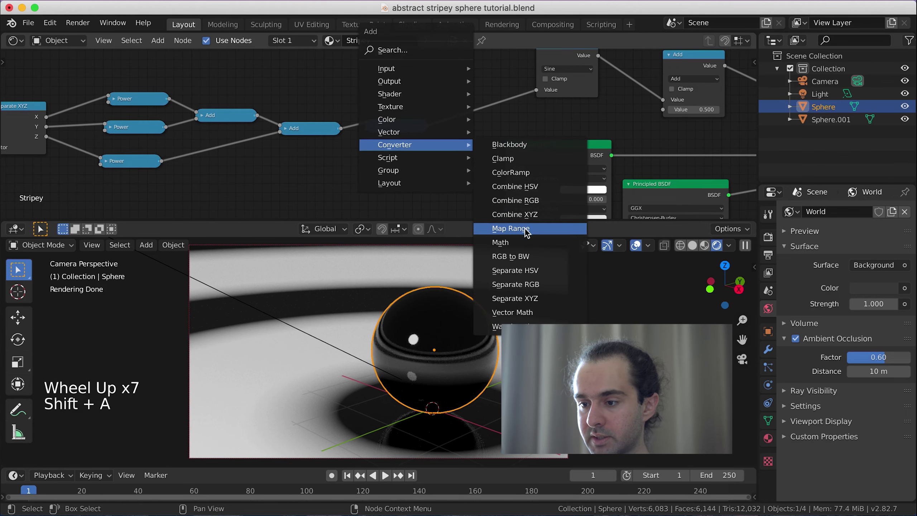
click(524, 242)
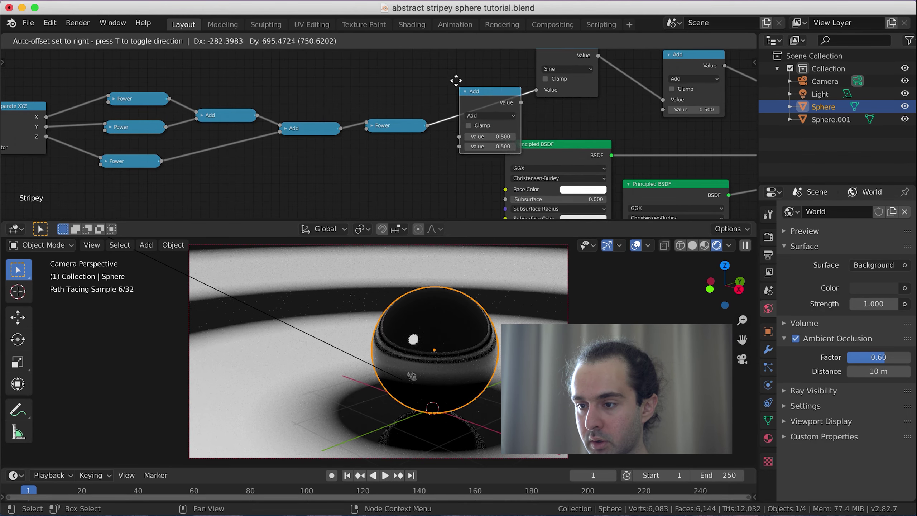
click(484, 103)
click(485, 101)
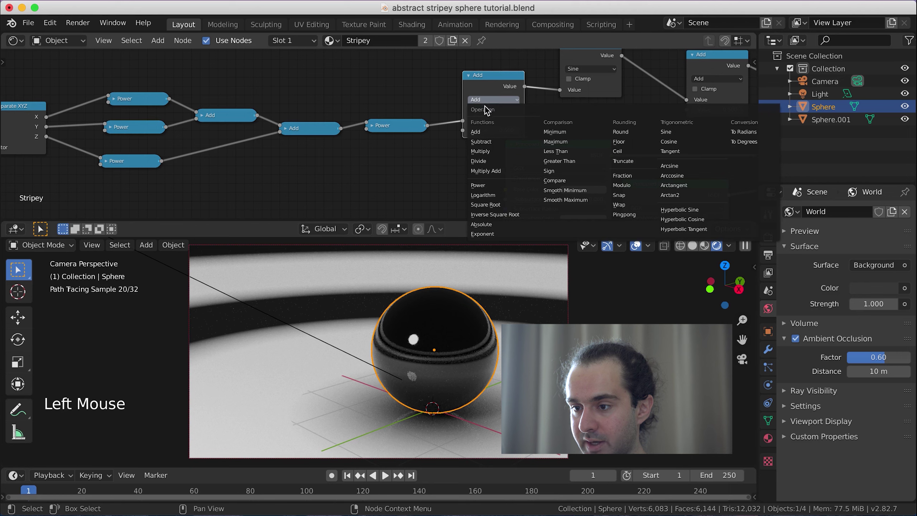
click(483, 152)
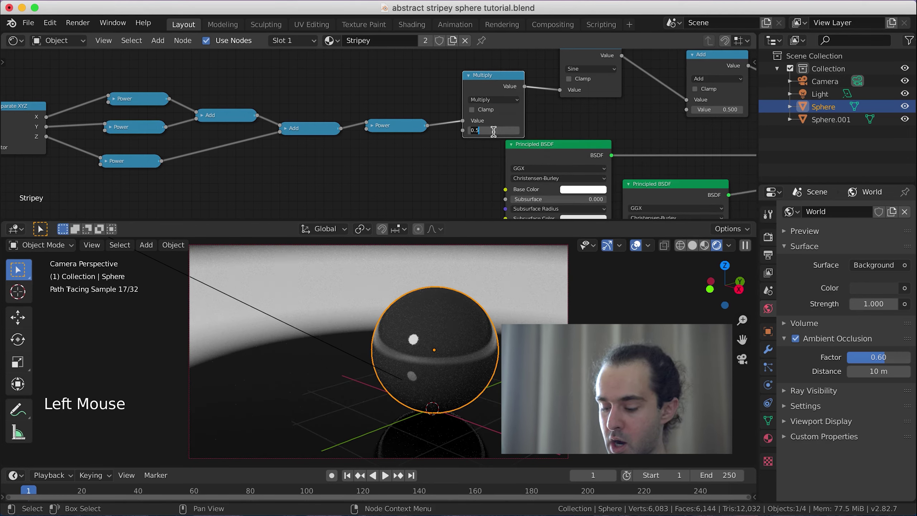
text(4)
key(Return)
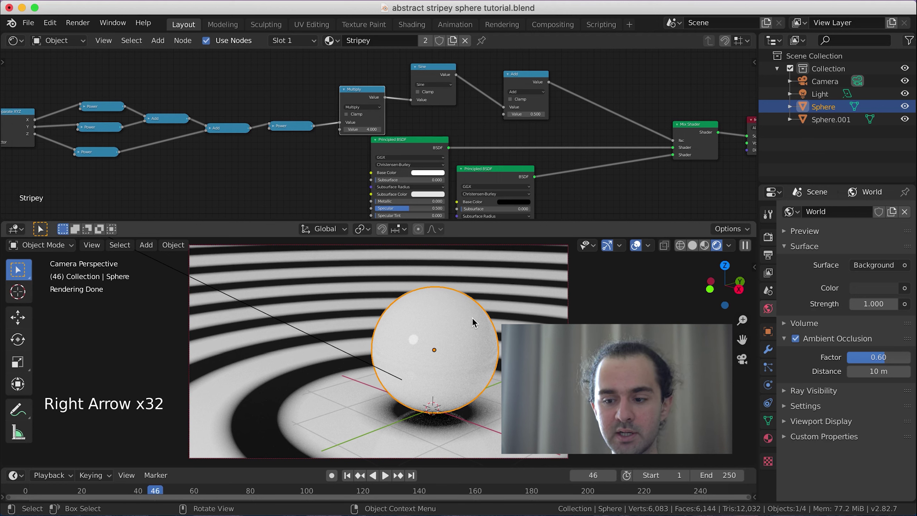
Return to the first frame and set the animation's end frame to 50
key(shift+Left)
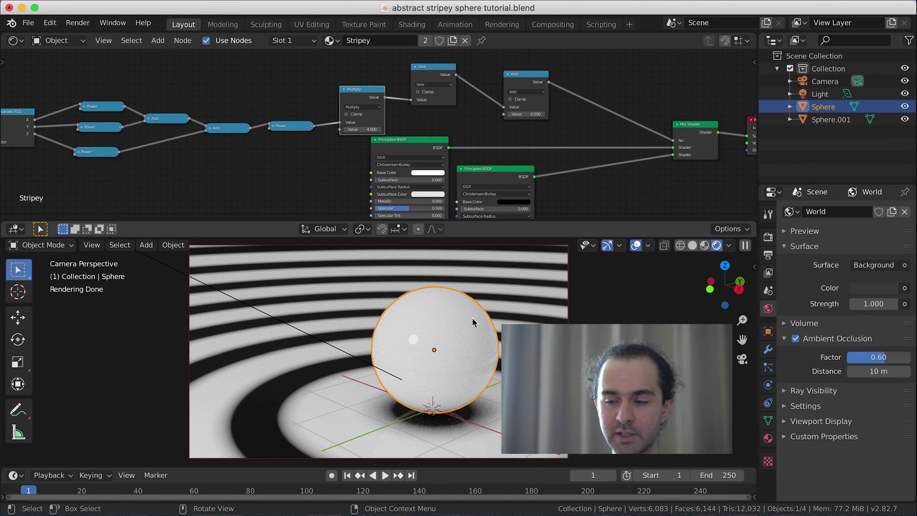
click(730, 476)
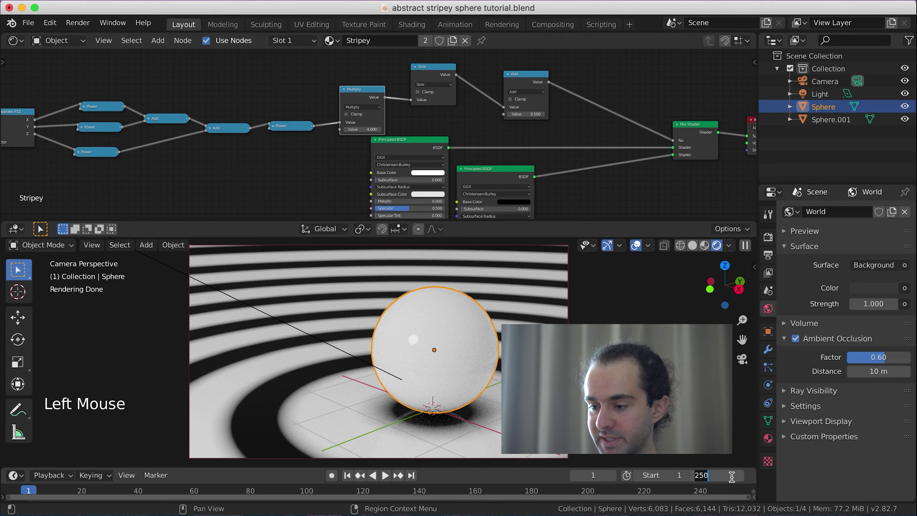
text(50)
key(Return)
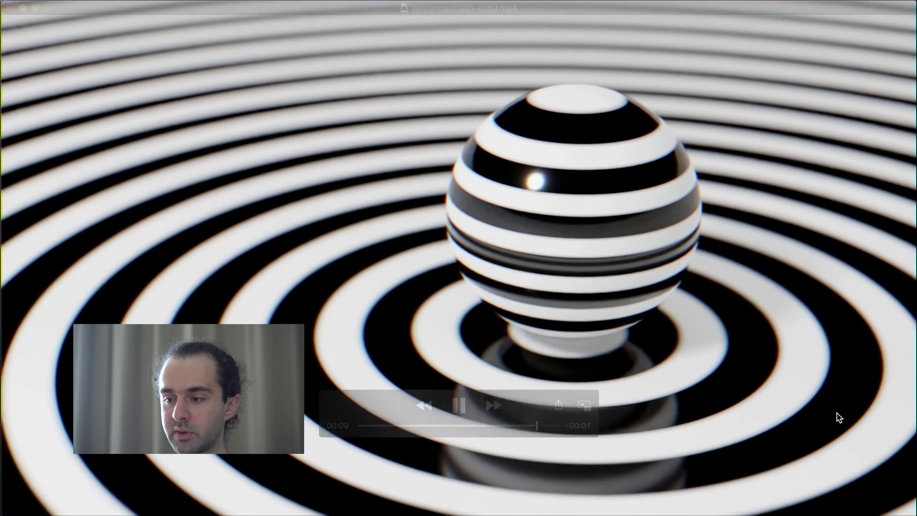
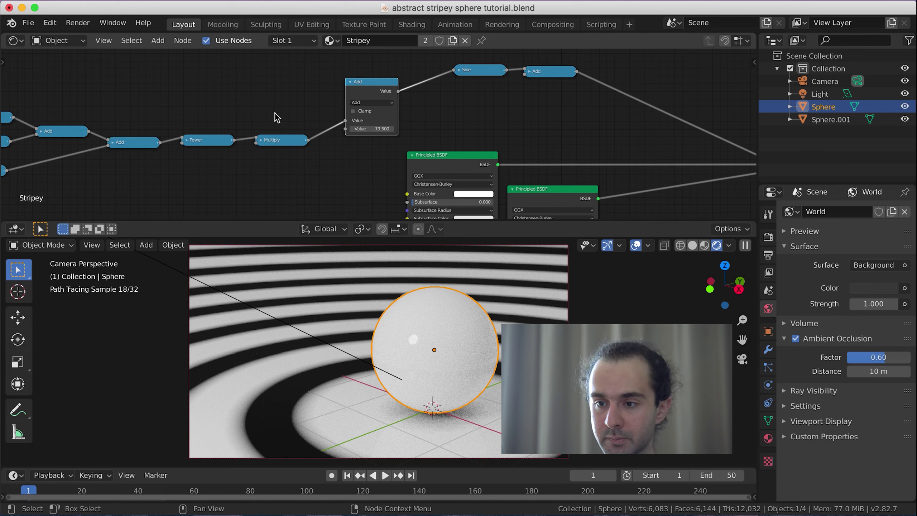
Add a Value input node and connect it to the first input of the Add node that follows Multiply
key(shift+a)
mouse_move(267, 65)
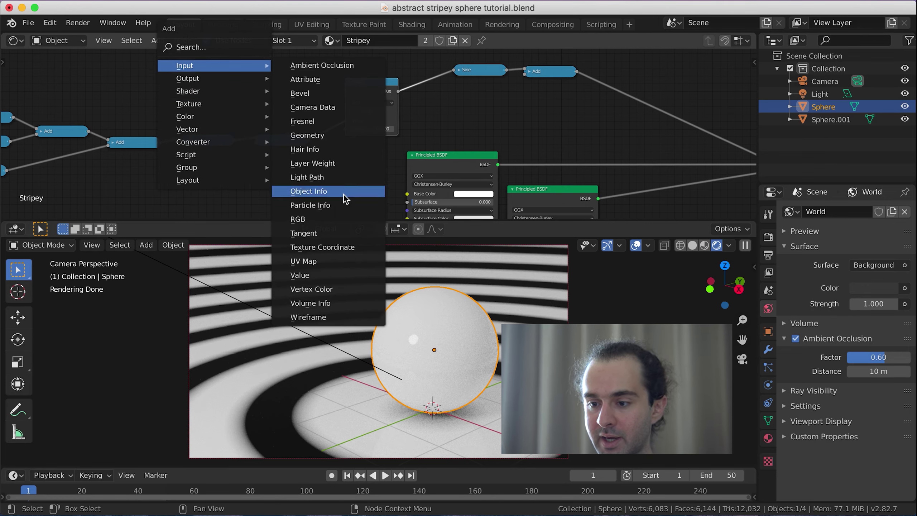
click(325, 276)
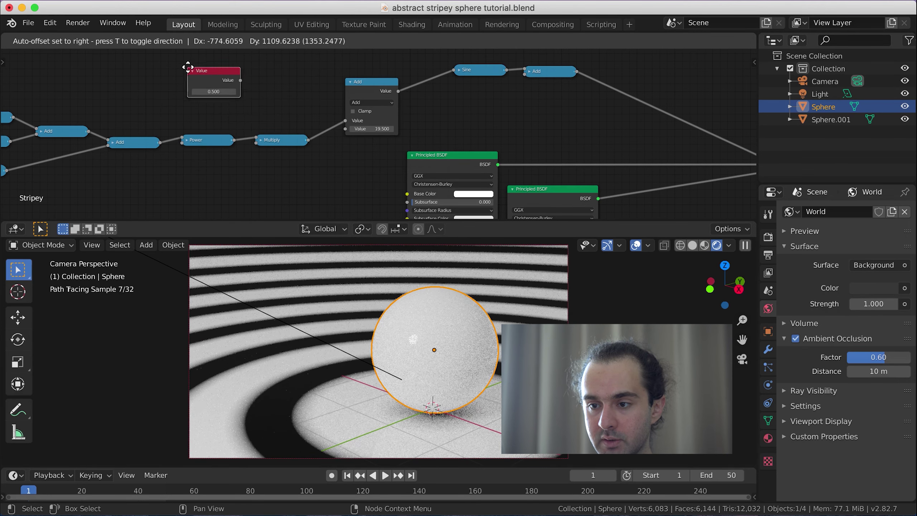
click(189, 71)
drag(240, 82, 346, 121)
scroll(270, 114, down, 1)
scroll(269, 114, up, 1)
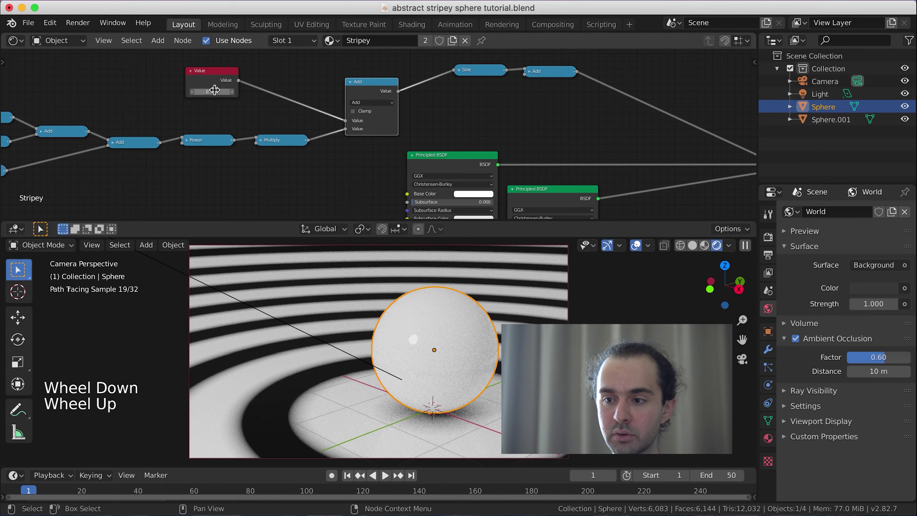
Try several numbers in the Value node, such as 14.1 and 5.404, to shift the stripes
drag(203, 93, 210, 94)
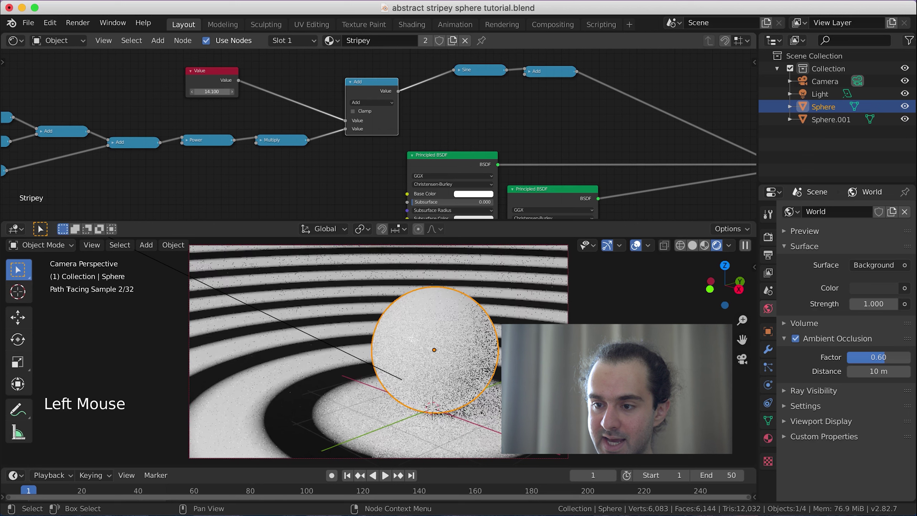
double_click(218, 92)
text(4.3)
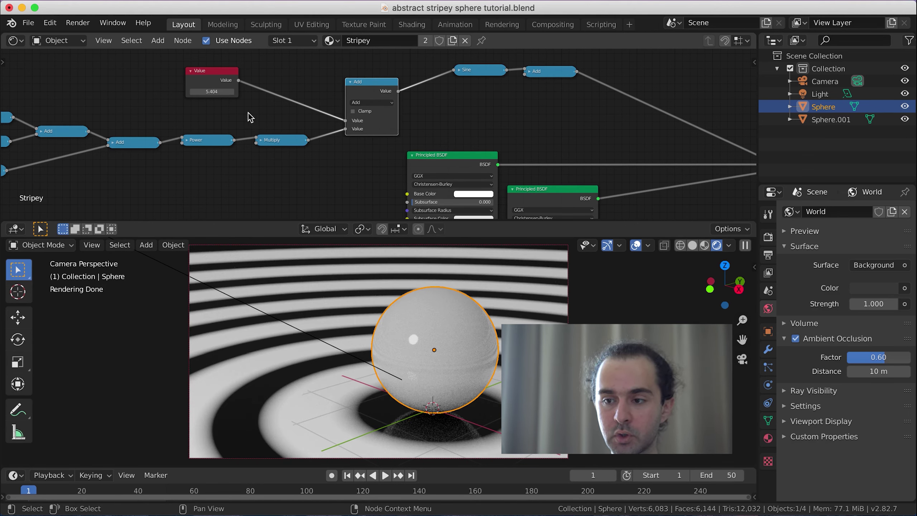
drag(212, 92, 227, 93)
Drive the Value node with the expression #(2 * pi * frame) / 50 and inspect the entered expression up close
click(213, 93)
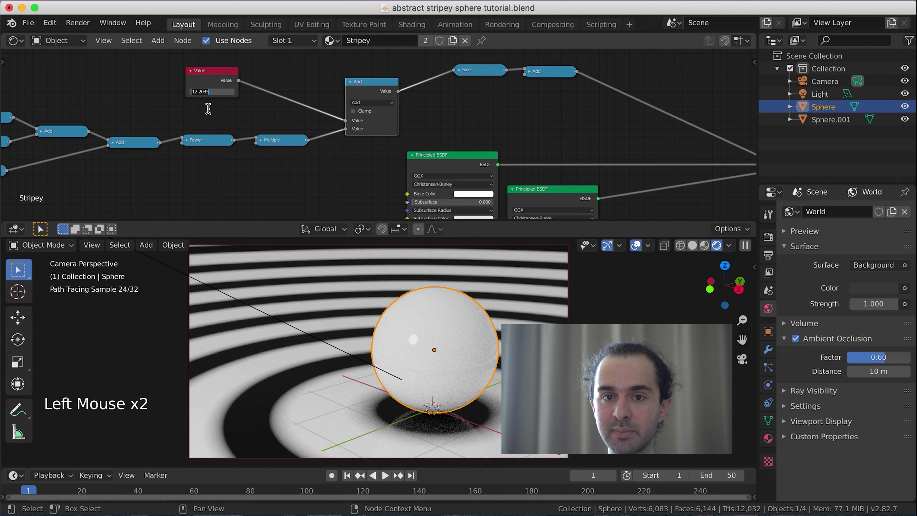
key(super)
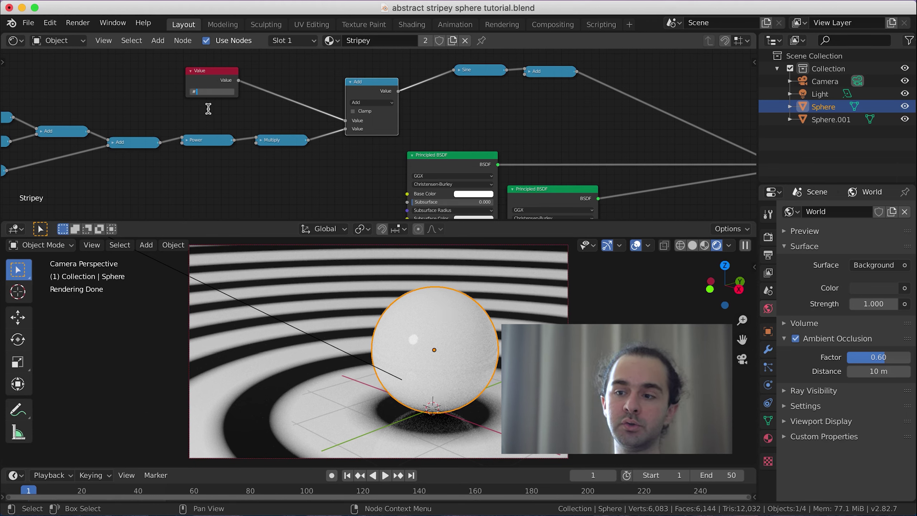
text((2 * pi * frame) / 50)
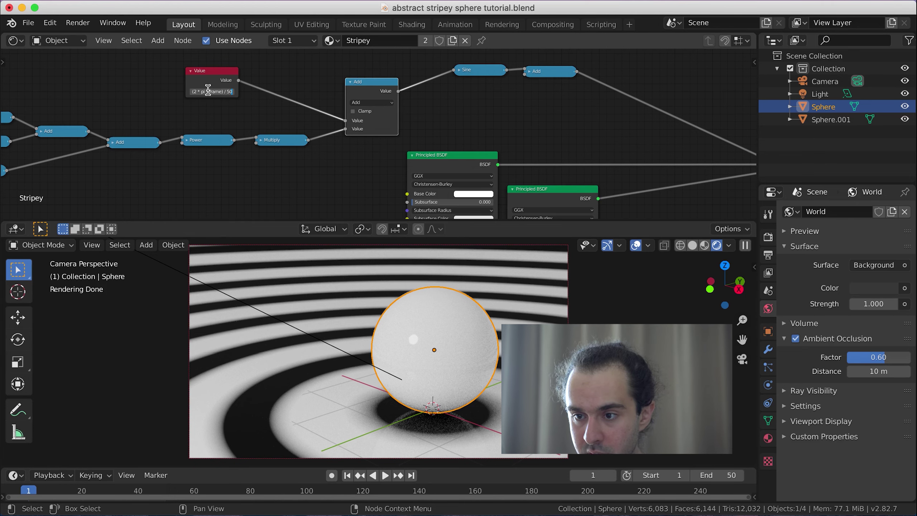
key(Return)
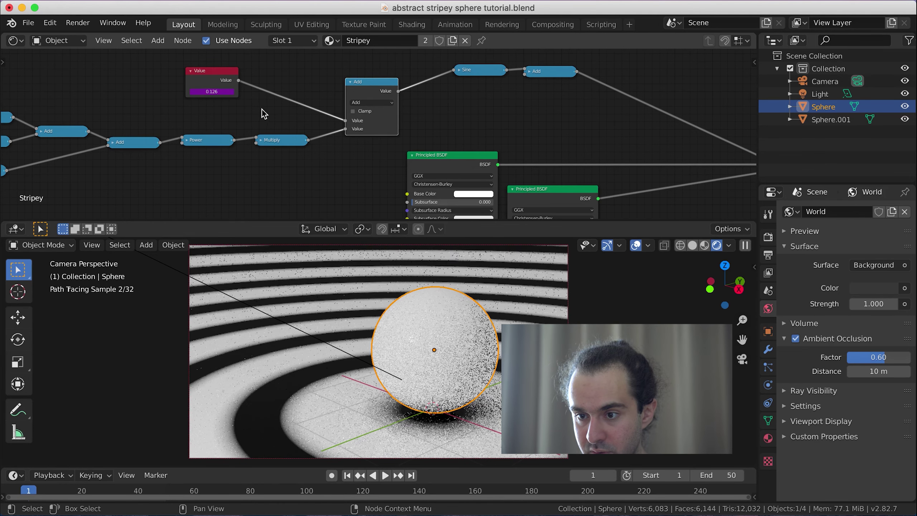
scroll(249, 103, up, 5)
middle_drag(244, 100, 430, 173)
scroll(429, 174, up, 4)
click(363, 158)
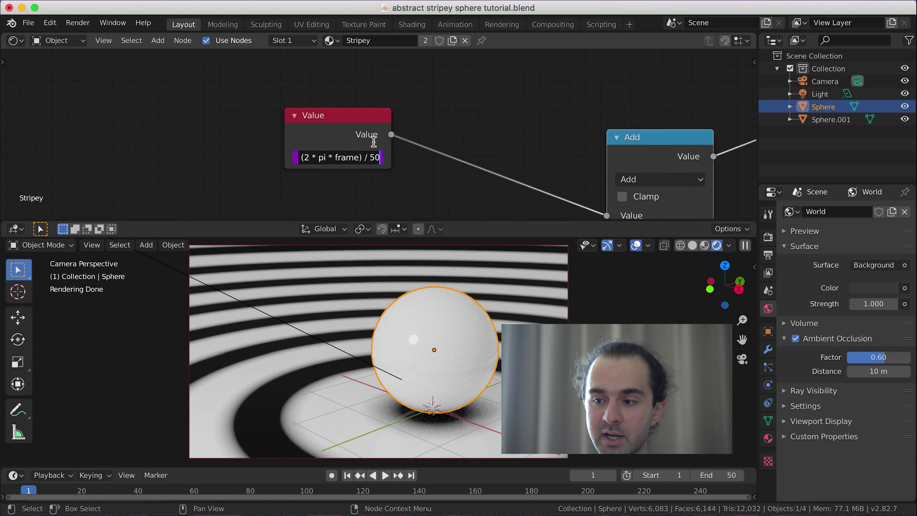
Play the animation from the first frame, stop it, and check the loop by comparing frames 50 and 51
scroll(434, 336, down, 2)
key(shift+Left)
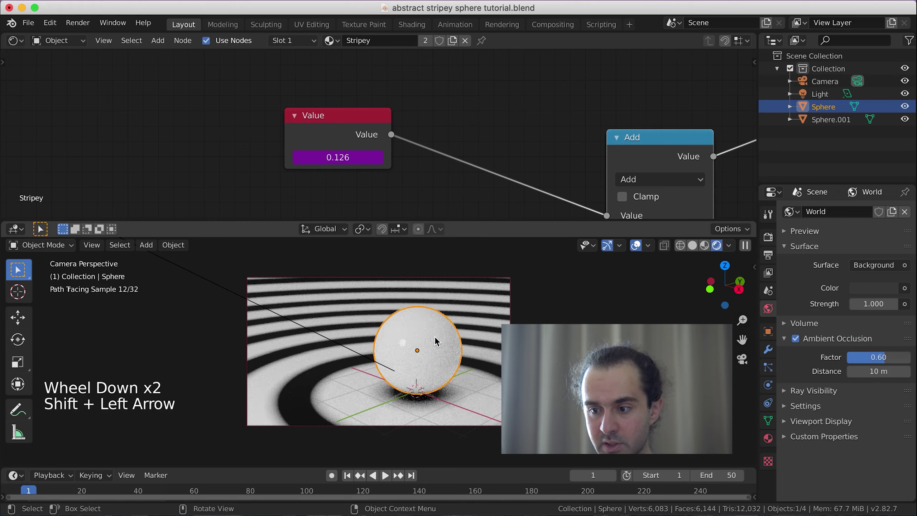
key(space)
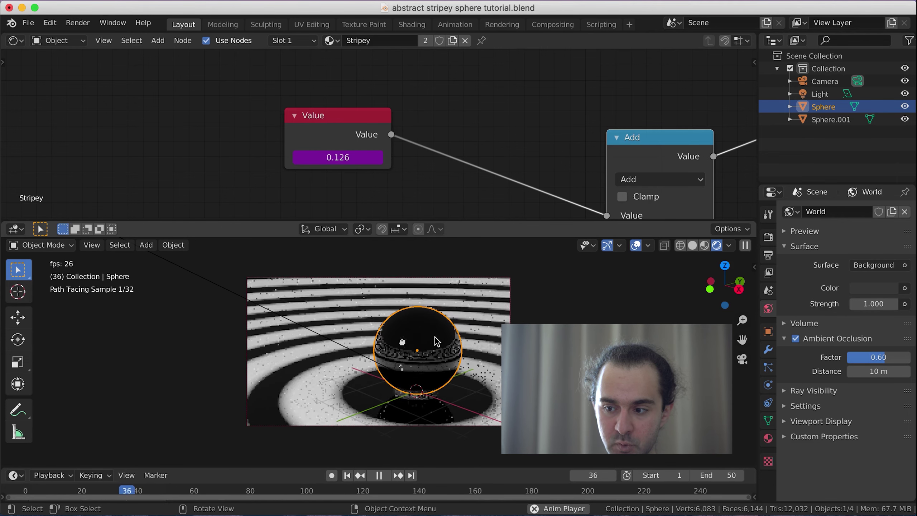
key(space)
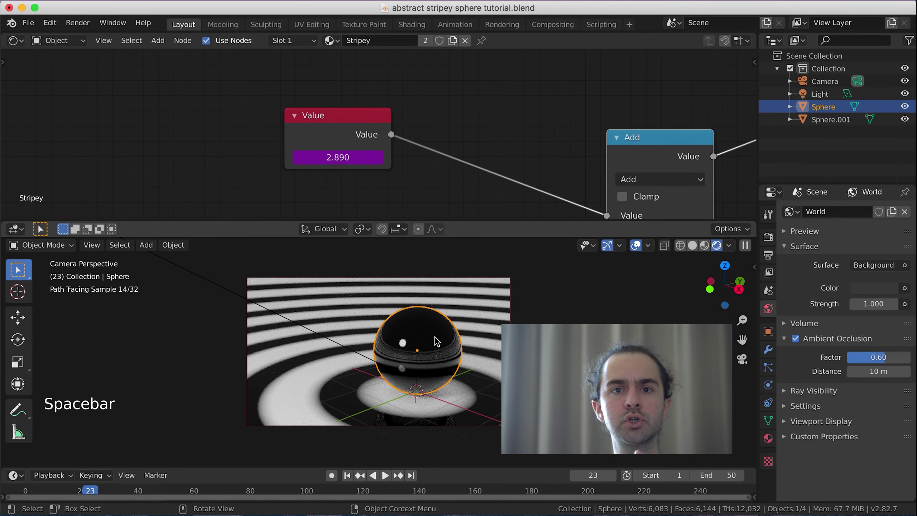
key(shift+Right)
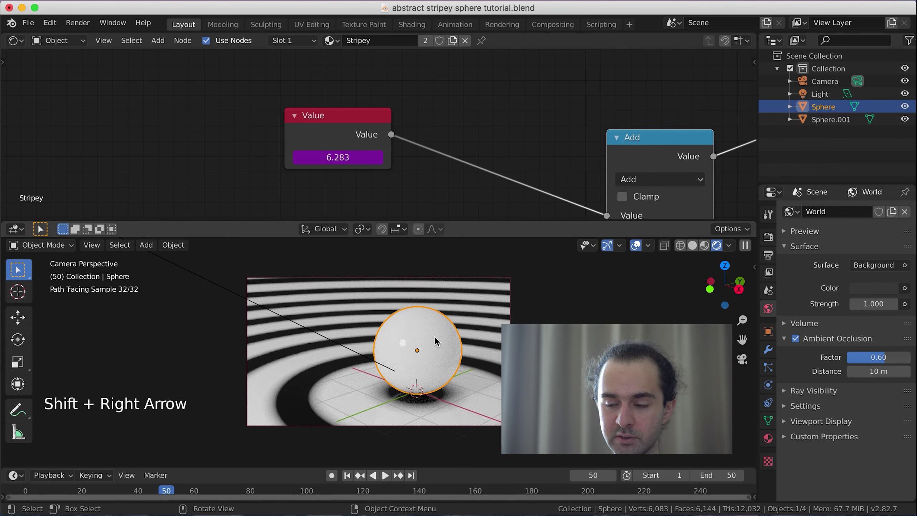
key(Right)
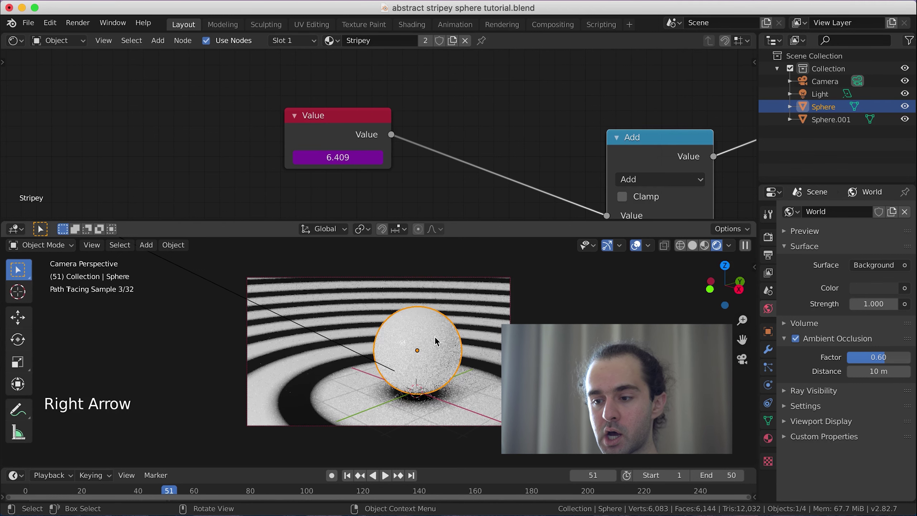
Check the sphere up close, return to the first frame of the animation, and save the file
scroll(434, 337, up, 7)
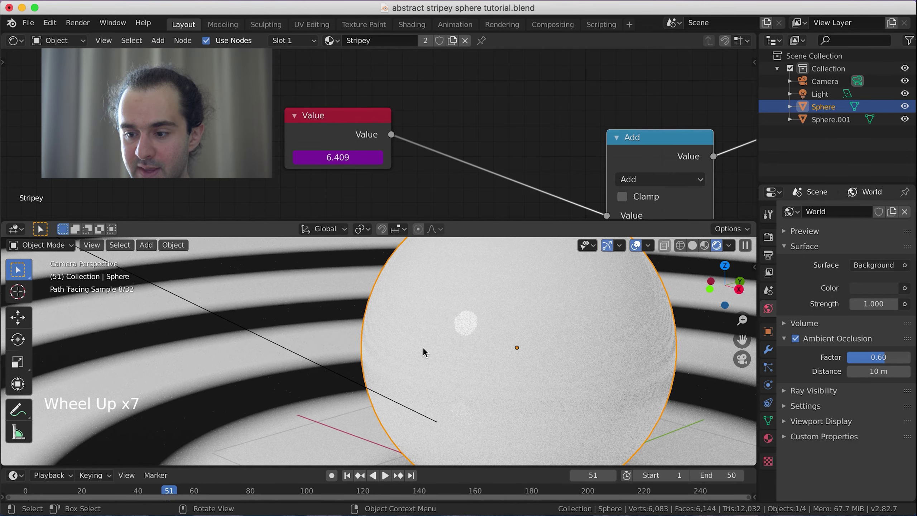
key(shift+Left)
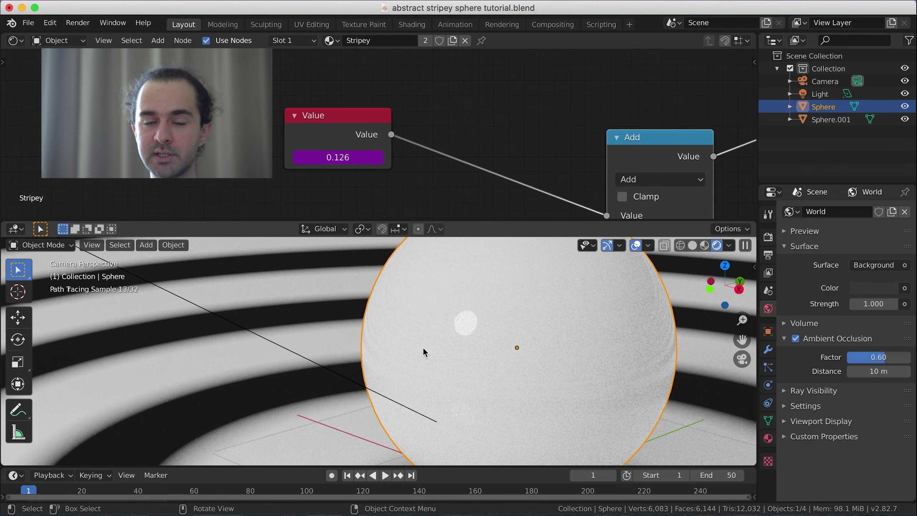
scroll(424, 352, down, 6)
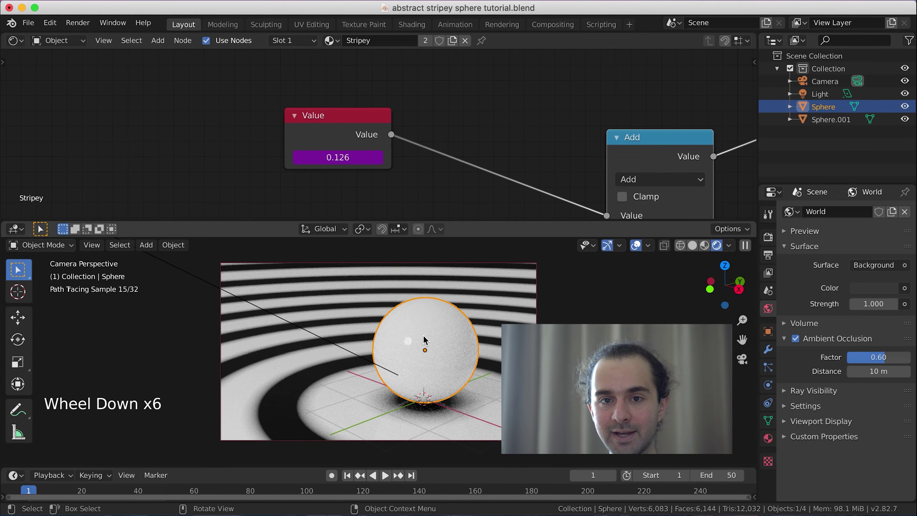
key(ctrl+s)
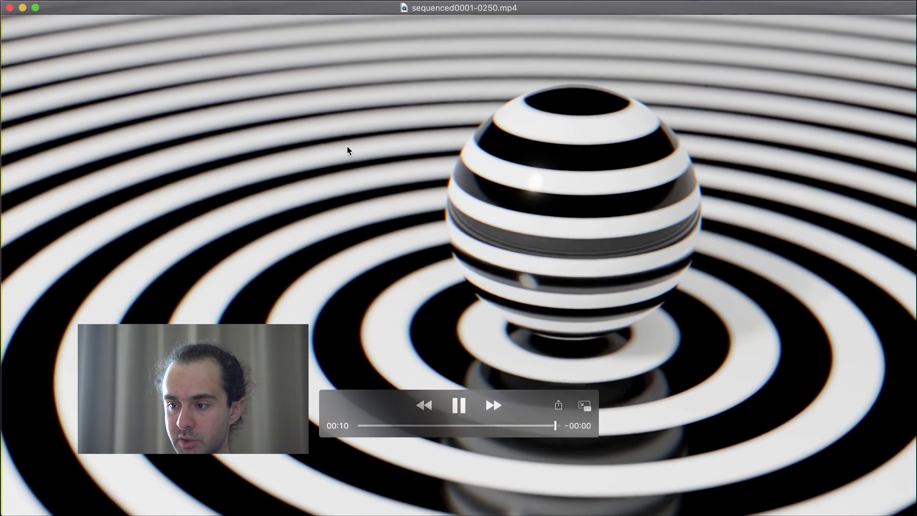
Set the multiplier to 8 in the Multiply node after the last Power node, and play the animation briefly
shift+middle_drag(356, 141, 395, 127)
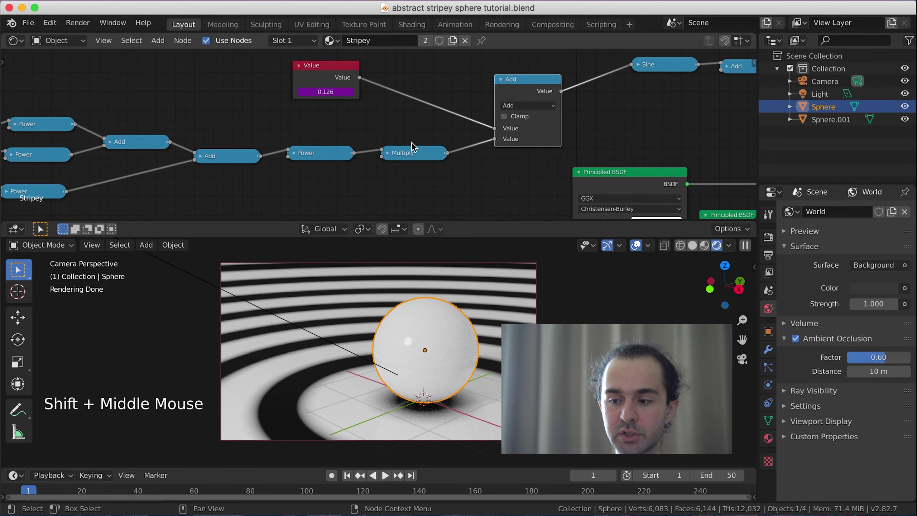
click(389, 155)
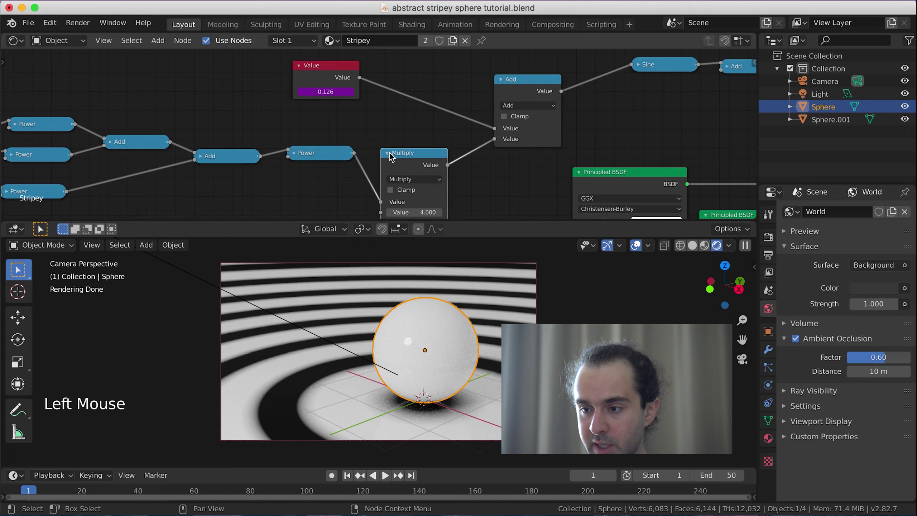
click(294, 155)
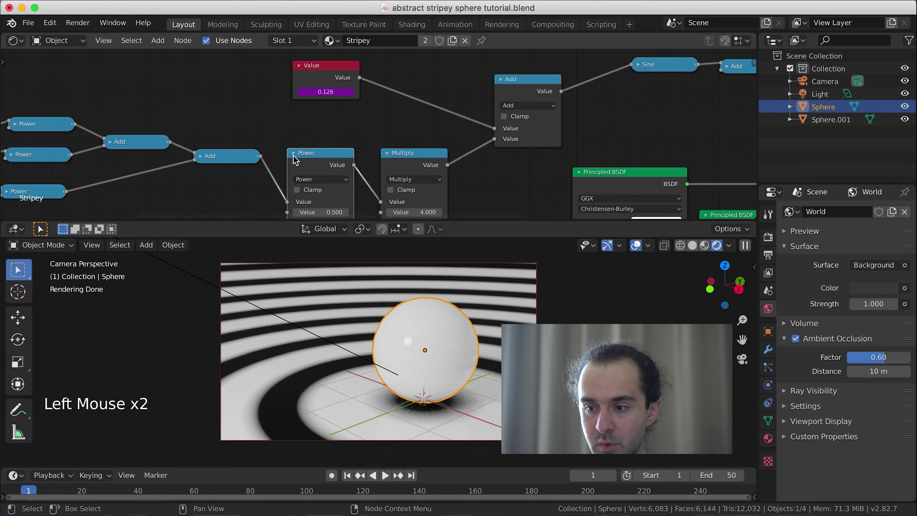
middle_drag(304, 153, 285, 130)
click(276, 129)
double_click(419, 189)
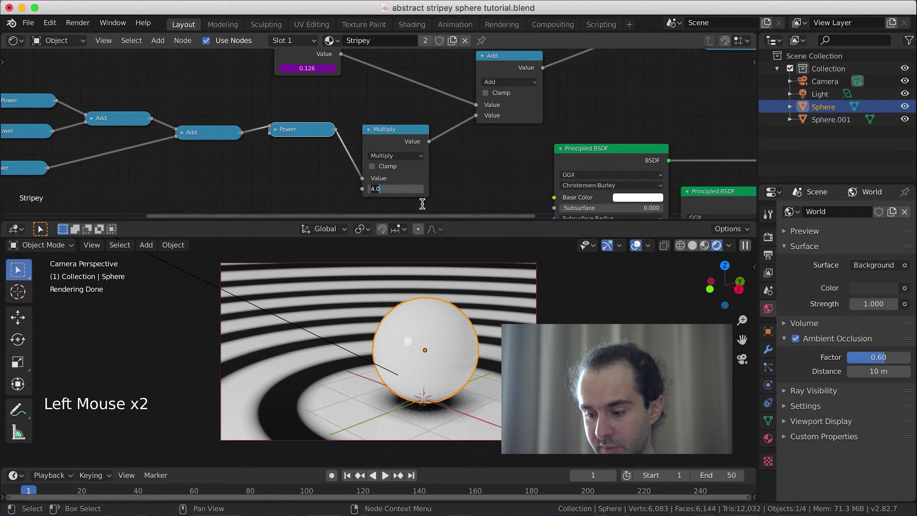
key(Return)
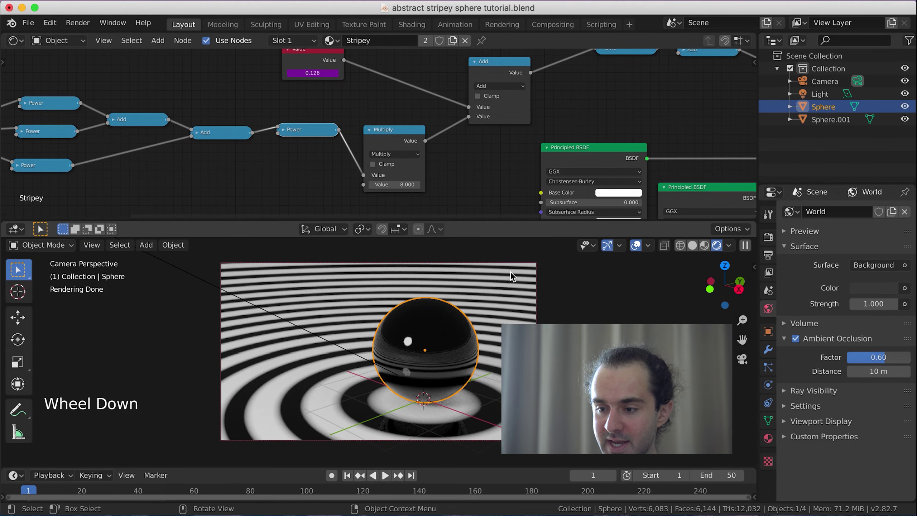
key(space)
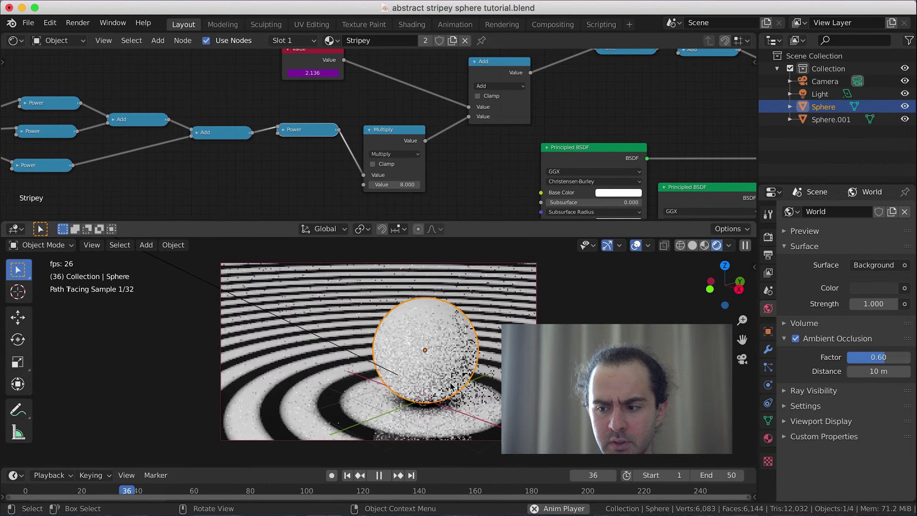
key(space)
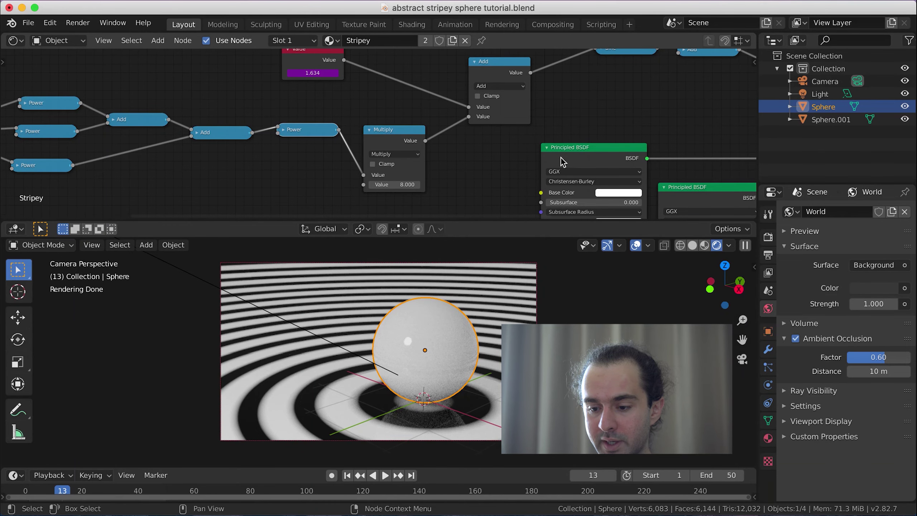
Insert a Math node set to Multiply between the Z-axis Power node and the second Add node
scroll(164, 168, up, 2)
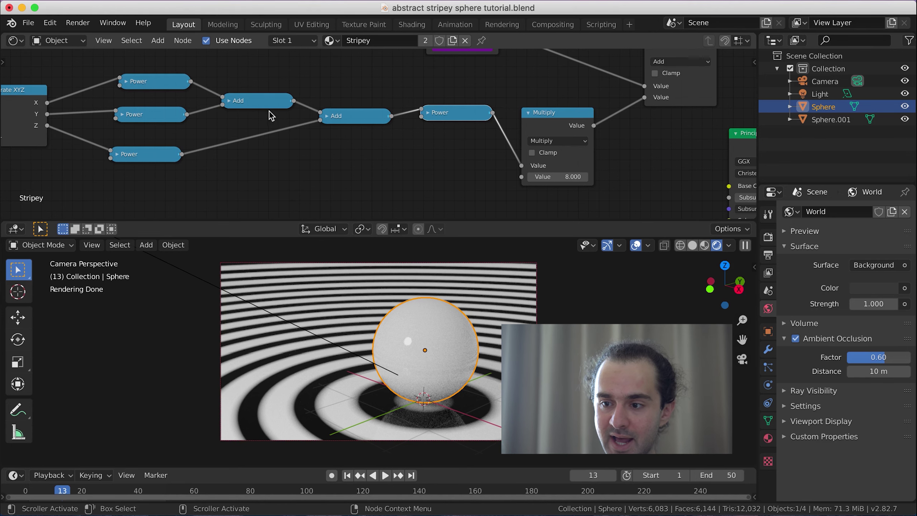
middle_drag(235, 158, 280, 165)
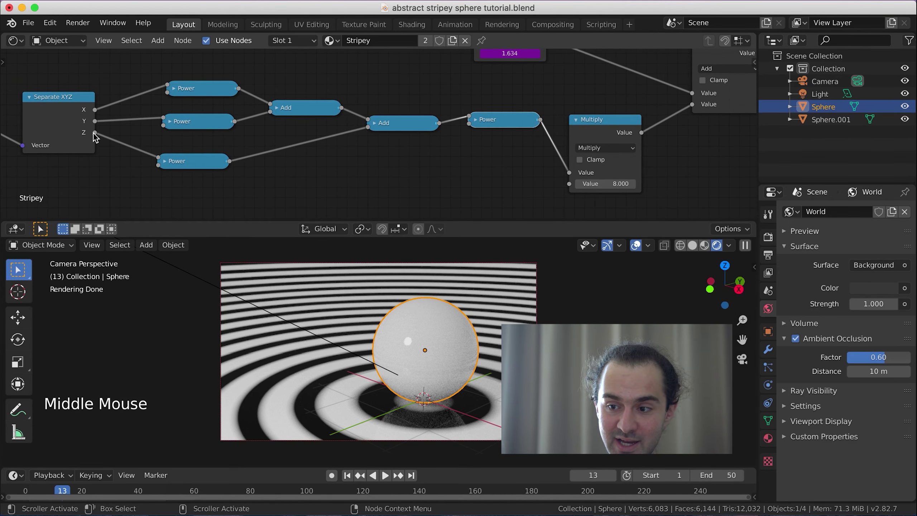
click(165, 162)
middle_drag(367, 139, 376, 107)
click(174, 127)
key(shift+a)
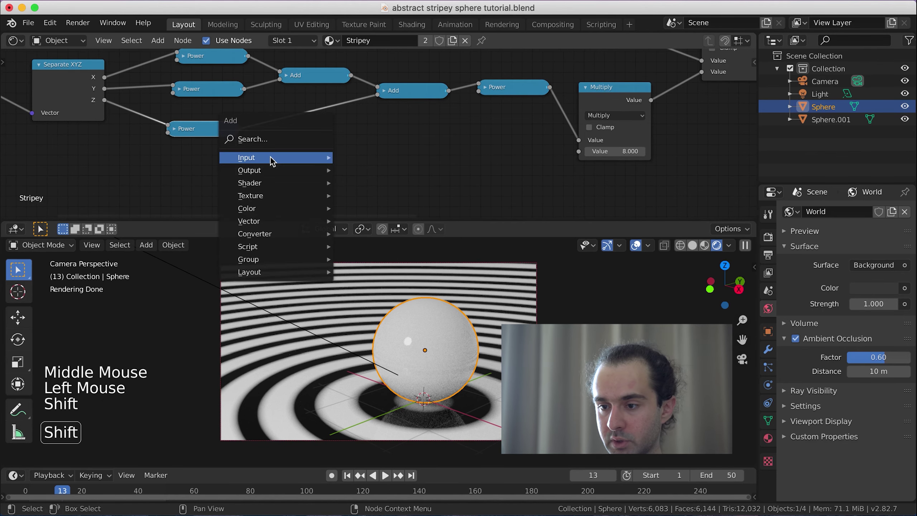
mouse_move(267, 220)
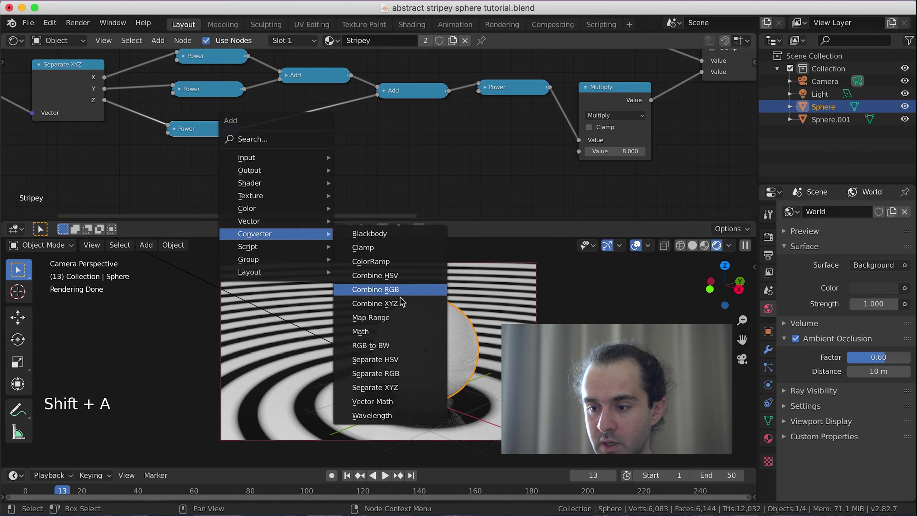
click(384, 330)
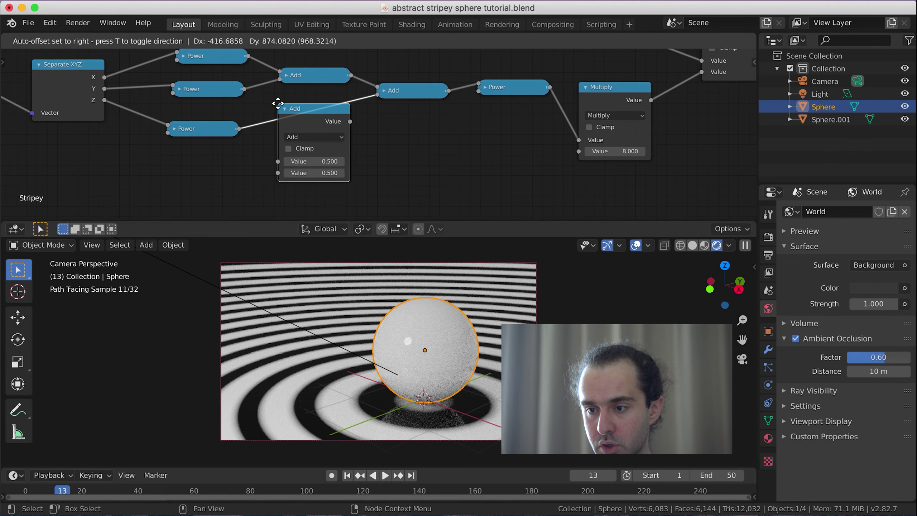
click(314, 138)
click(317, 137)
click(318, 197)
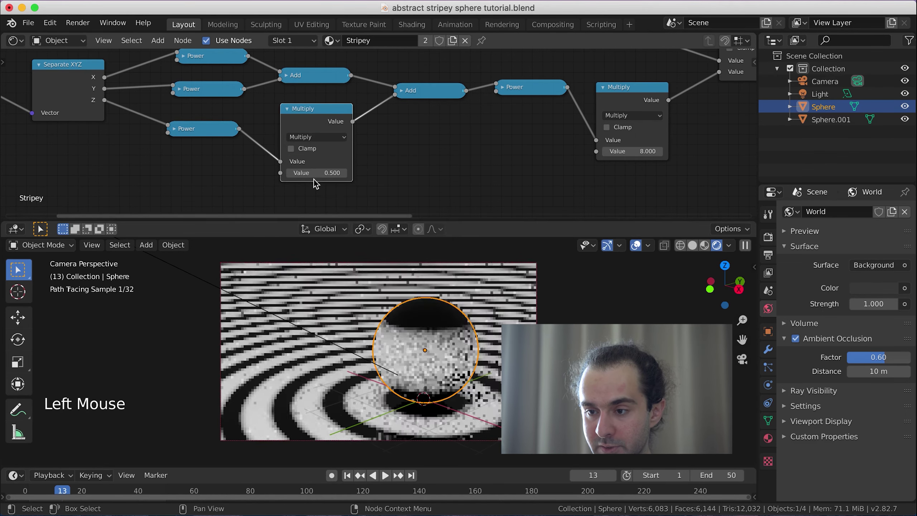
Set the second value of the new Z-axis Multiply node to 8 and preview the animation briefly
double_click(314, 173)
text(8)
key(Return)
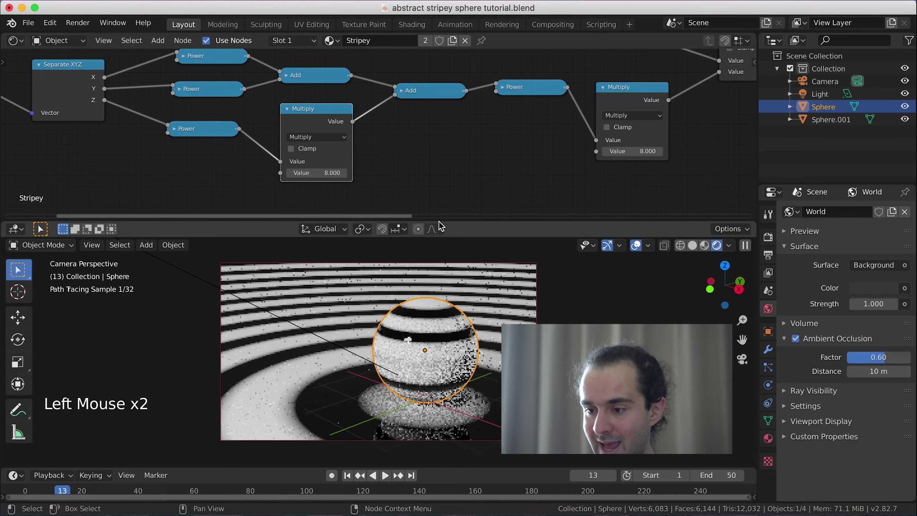
key(space)
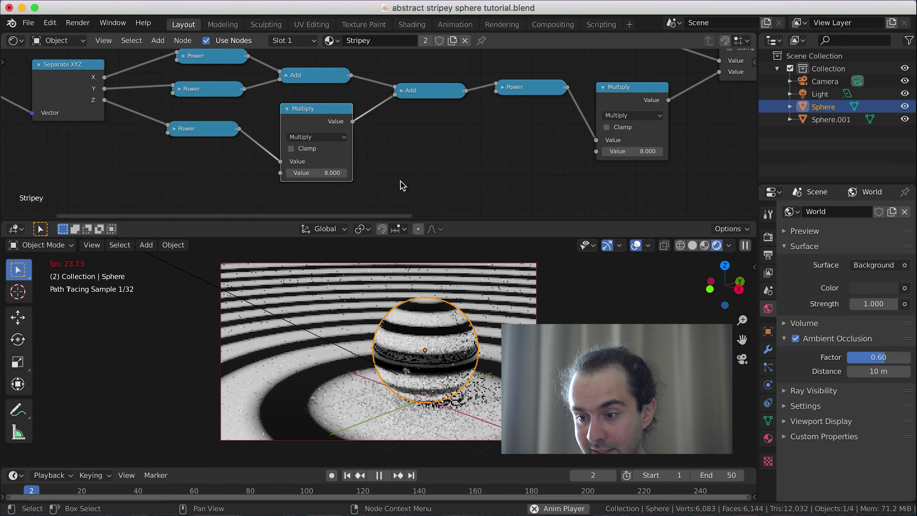
key(space)
Examine the stripes on the sphere and bowl from the front and other angles, playing the animation along the way
key(KP_1)
scroll(425, 319, down, 4)
scroll(425, 319, up, 5)
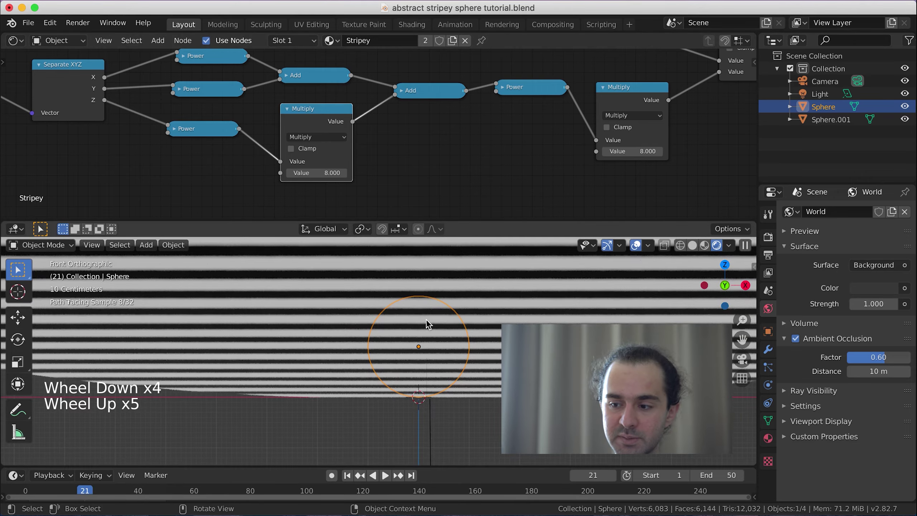
middle_drag(427, 321, 389, 349)
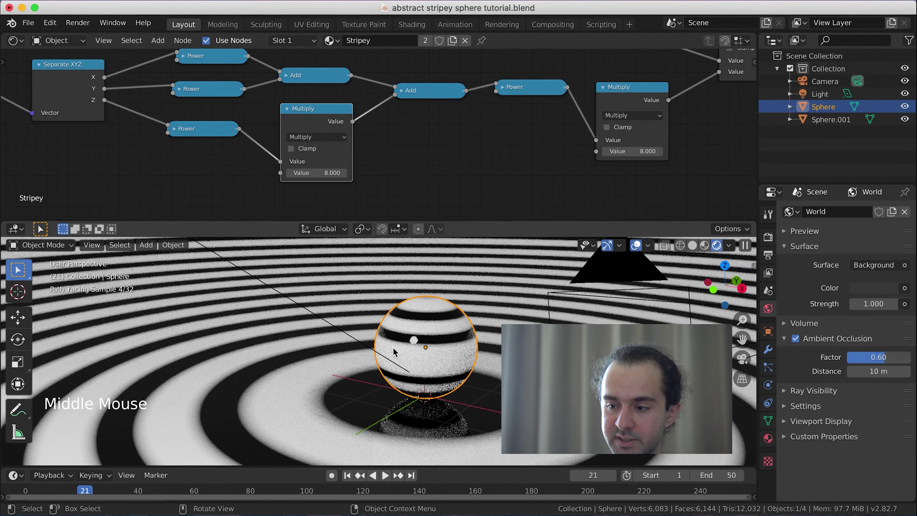
key(space)
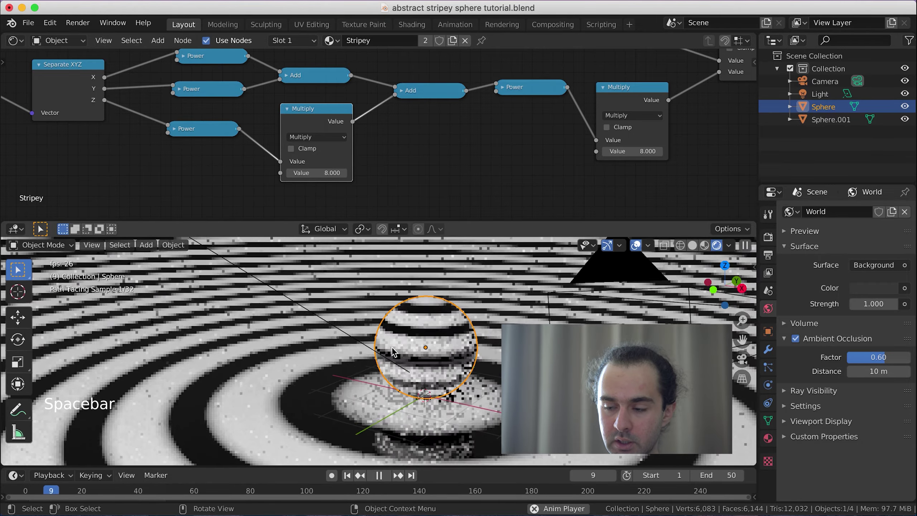
middle_drag(392, 351, 466, 369)
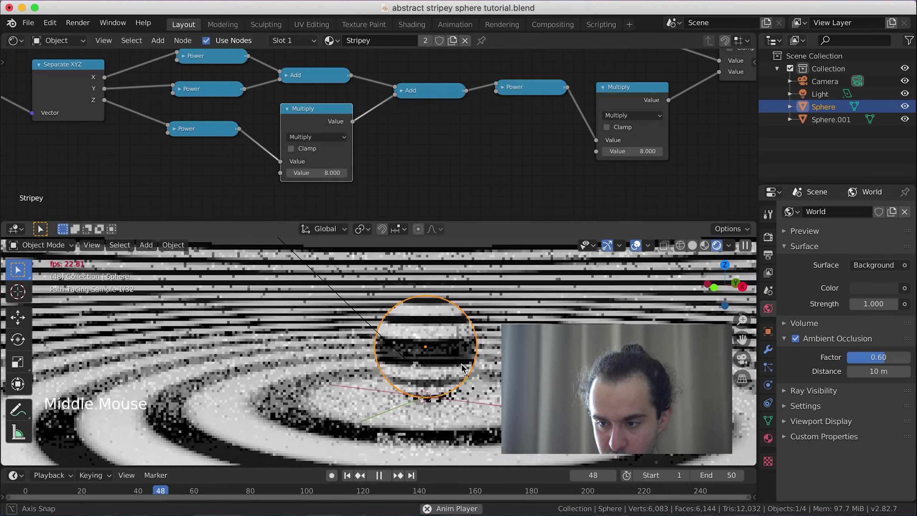
scroll(469, 371, down, 2)
key(space)
scroll(467, 368, down, 1)
middle_drag(466, 369, 416, 365)
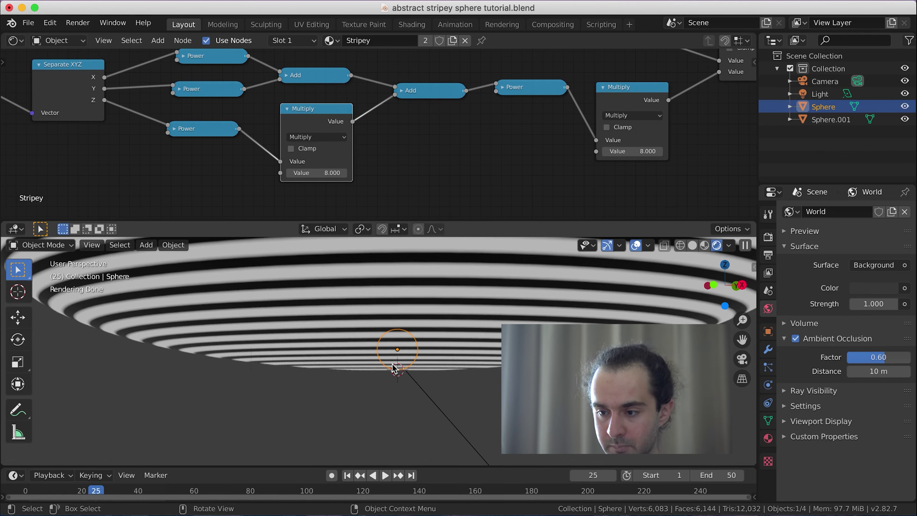
Set the small sphere's origin to the 3D cursor
scroll(394, 369, up, 5)
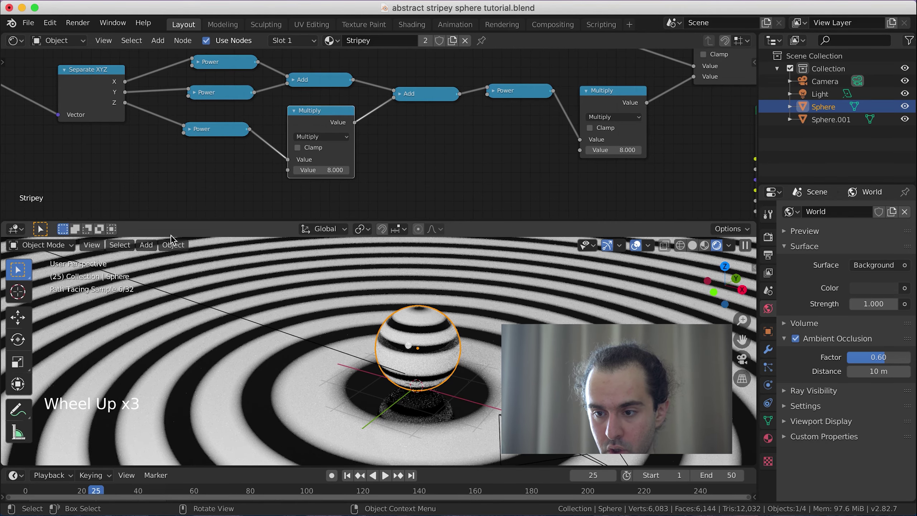
click(173, 245)
mouse_move(213, 273)
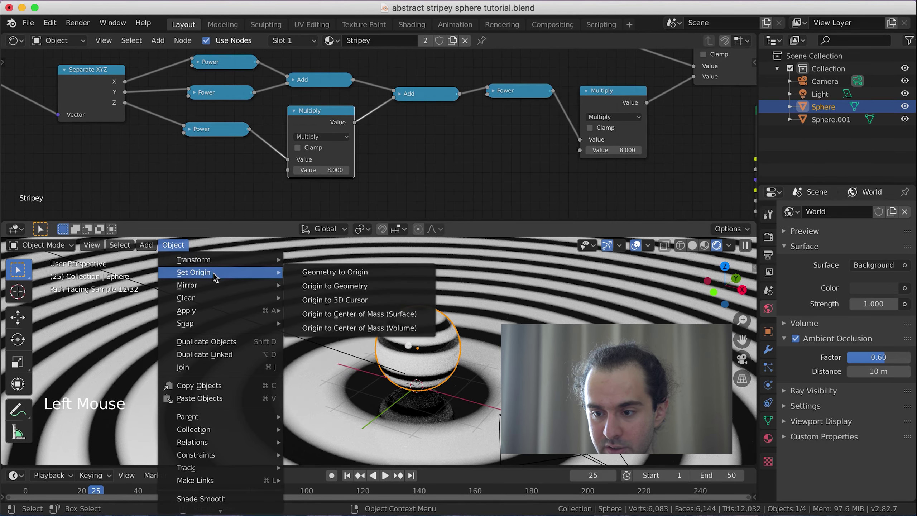
click(339, 299)
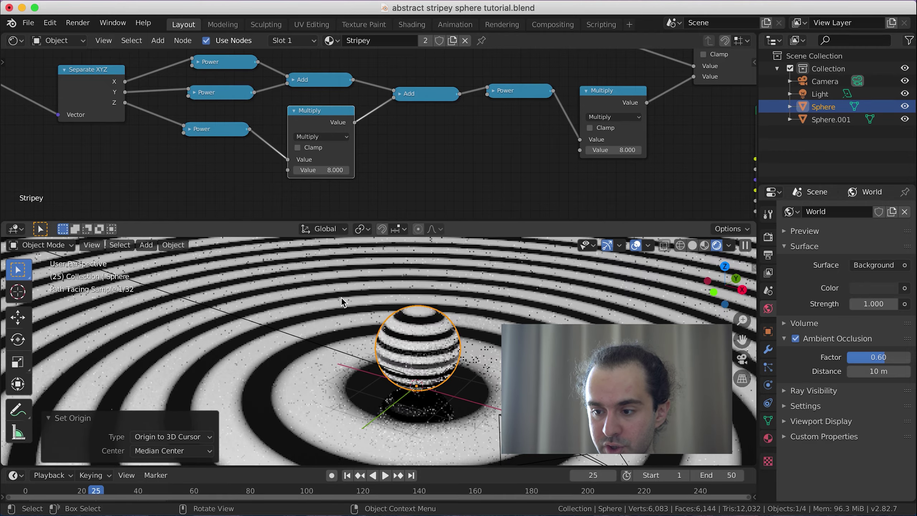
Look through the camera and play the animation to check the stripes moving over the sphere
scroll(471, 355, up, 2)
key(KP_0)
scroll(472, 355, up, 3)
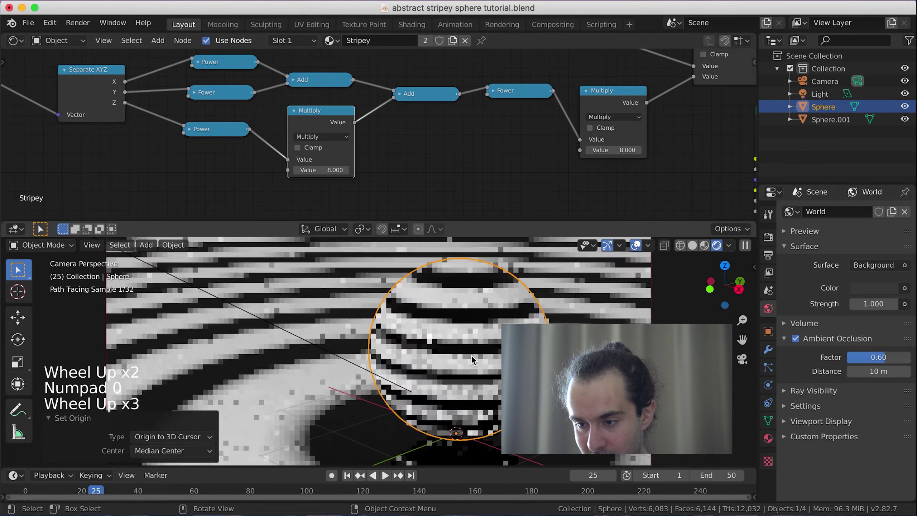
key(space)
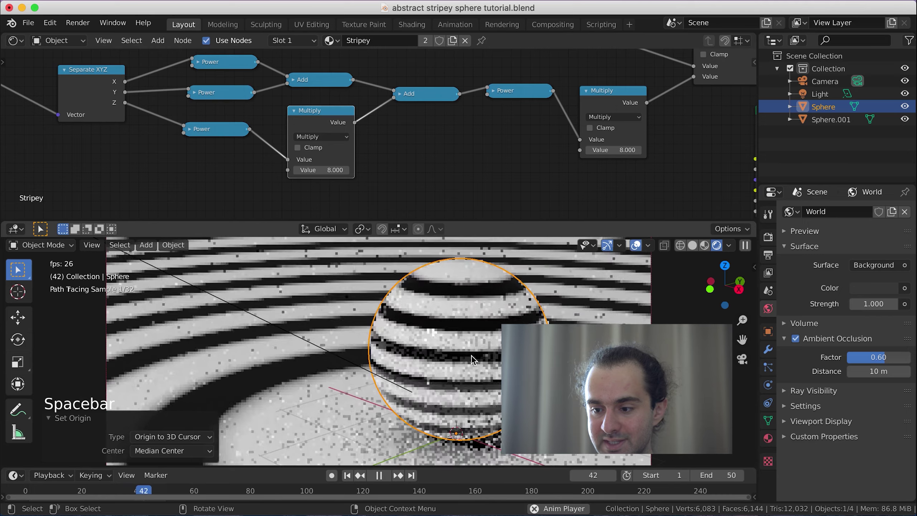
scroll(471, 355, down, 3)
scroll(465, 355, down, 1)
Set the origin of the bowl object Sphere.001 to the 3D cursor and view the result through the camera
middle_drag(465, 355, 452, 346)
scroll(451, 346, down, 5)
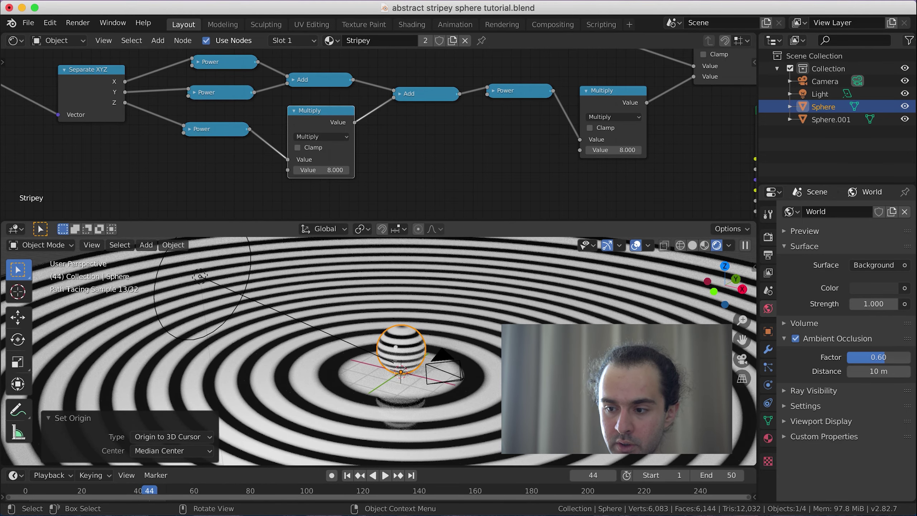
click(396, 347)
scroll(364, 300, down, 2)
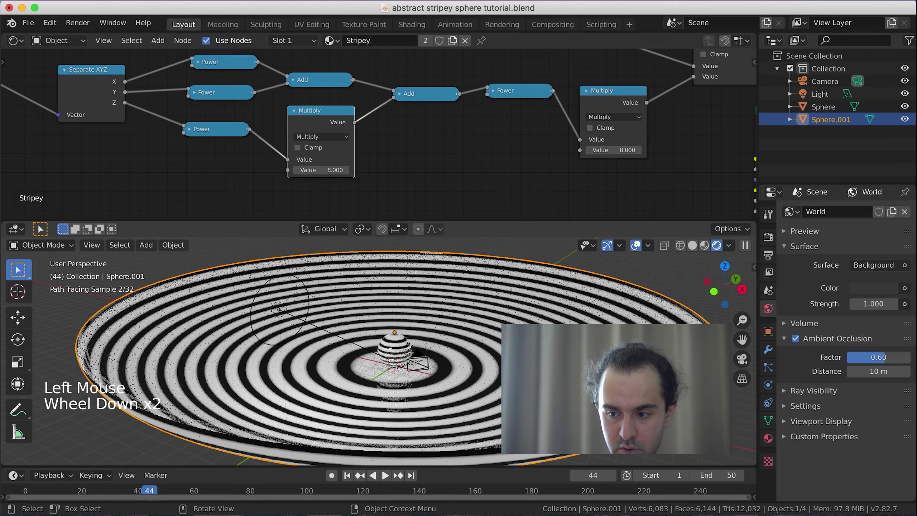
scroll(365, 300, up, 5)
scroll(365, 301, up, 1)
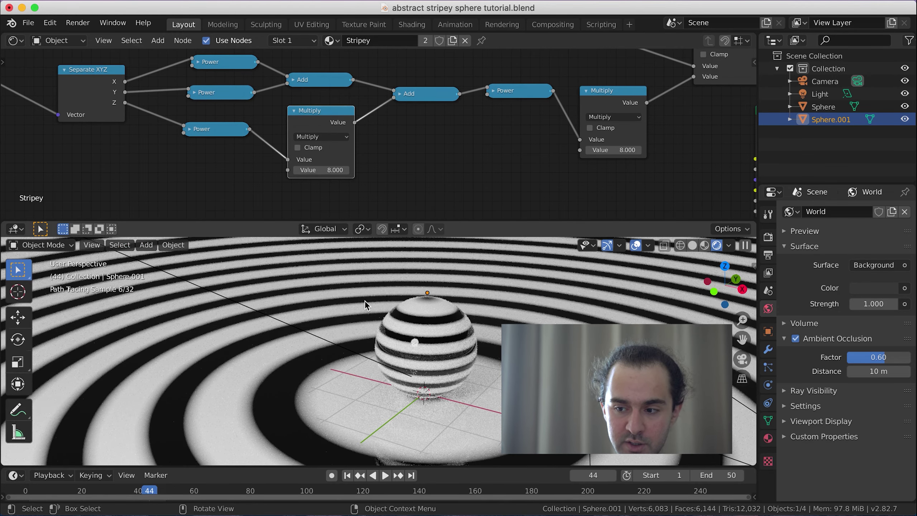
click(168, 249)
mouse_move(231, 272)
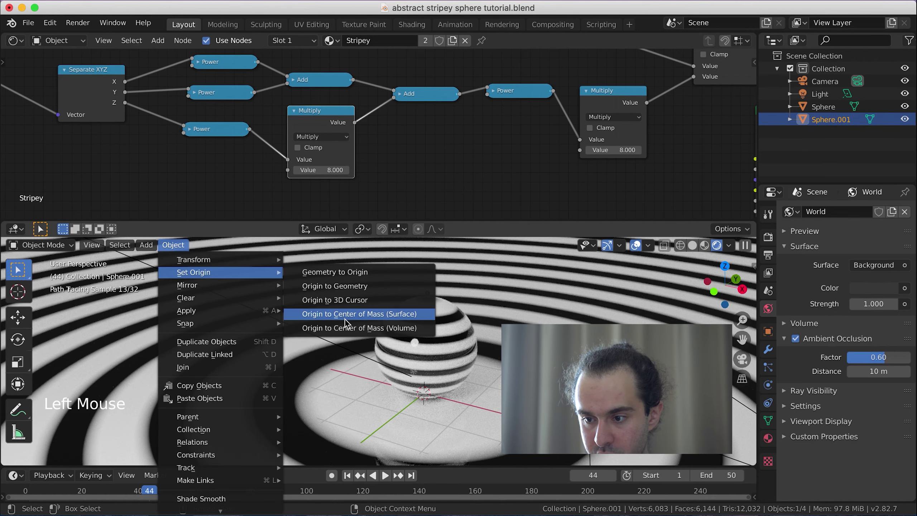
click(335, 301)
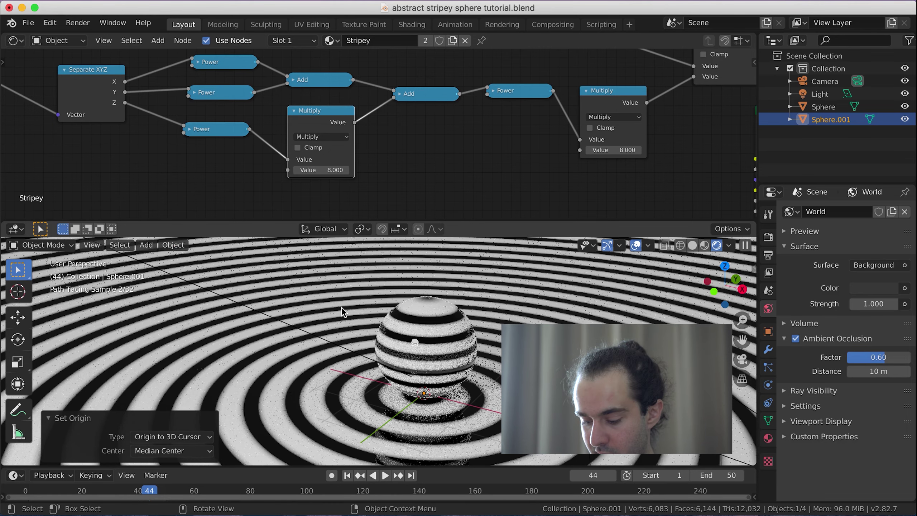
key(KP_0)
scroll(386, 344, up, 3)
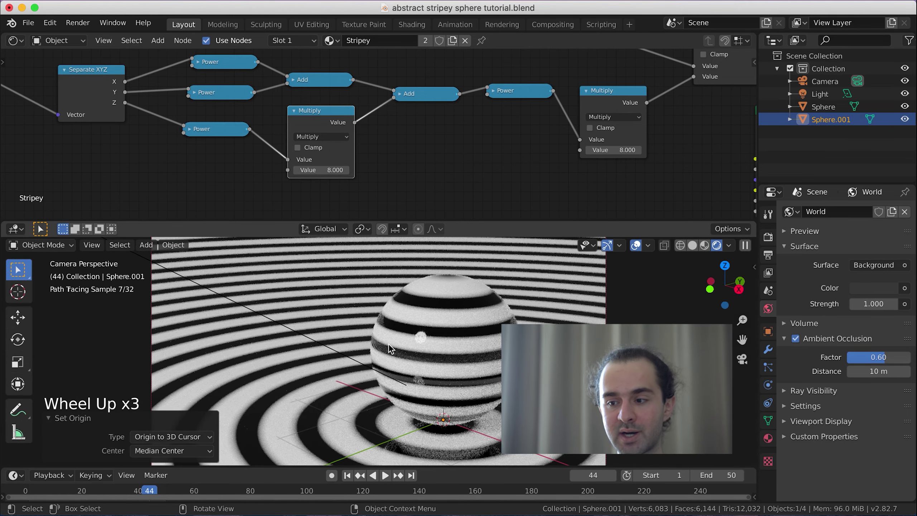
Play the animation through the camera to check the stripes on sphere and bowl, and save the file
key(space)
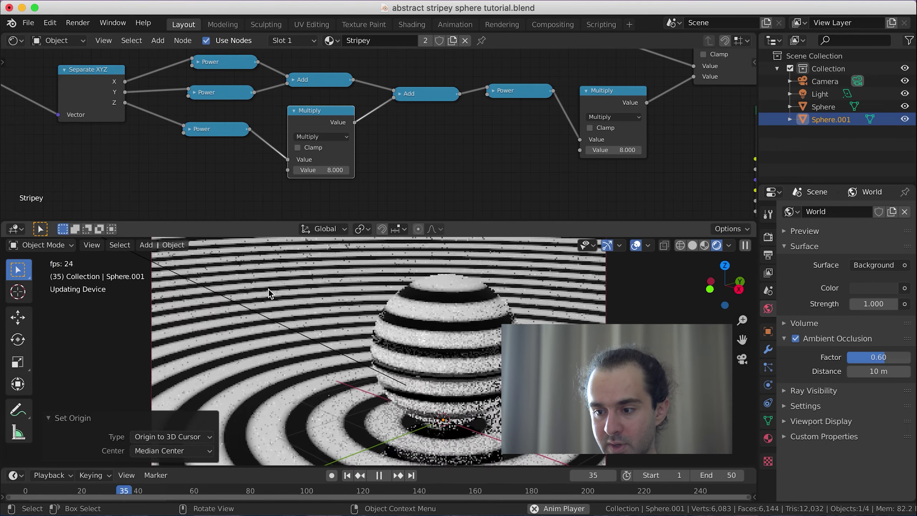
key(space)
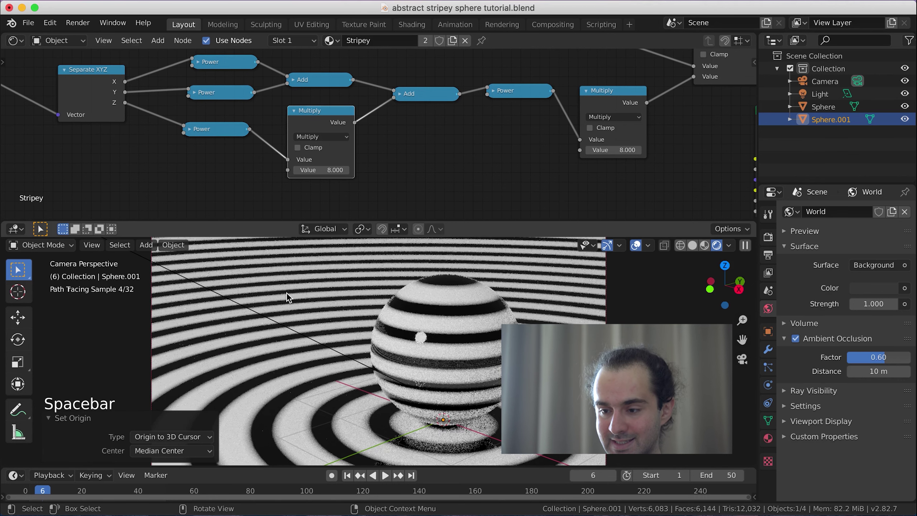
key(ctrl+s)
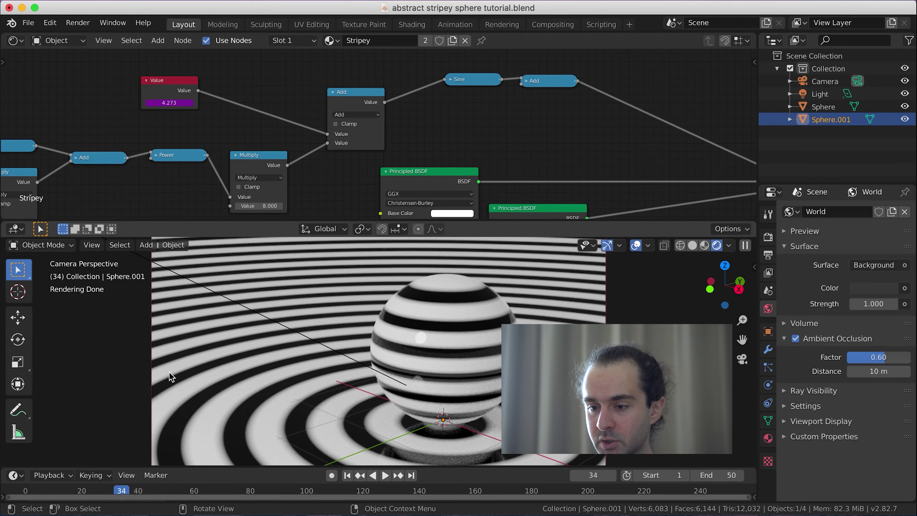
Insert a Math node between the last Add node and the Mix Shader's Fac input in the Stripey material
middle_click(643, 152)
middle_drag(642, 153, 564, 160)
key(shift+a)
mouse_move(522, 133)
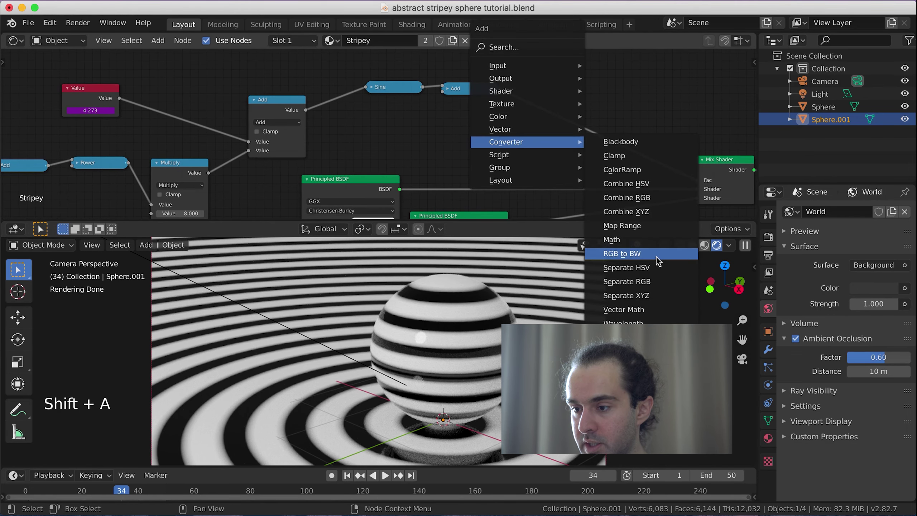
click(635, 247)
click(561, 97)
Change the new math node's operation to Multiply and set its value to 2
click(560, 99)
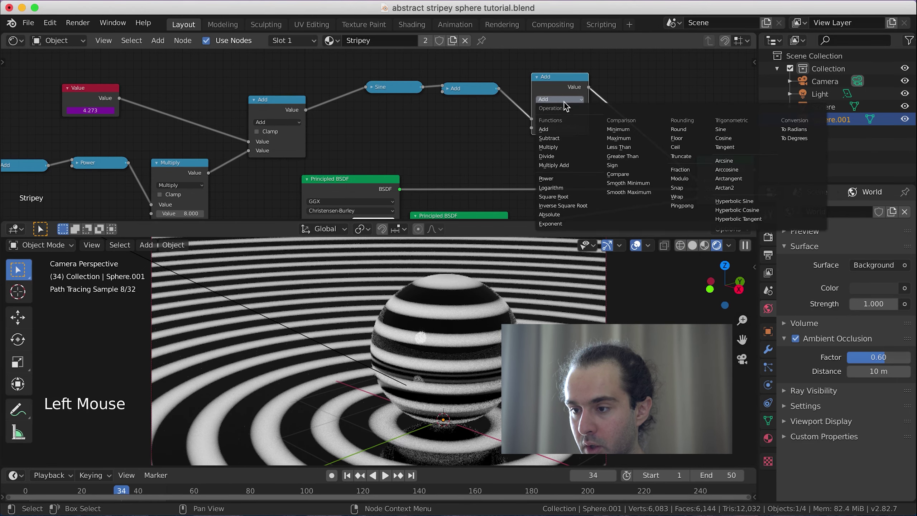
click(559, 150)
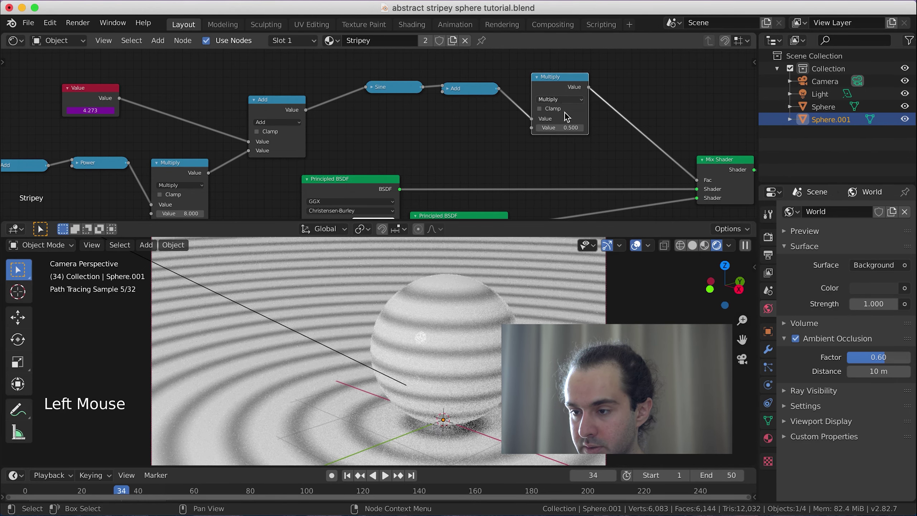
double_click(565, 127)
text(2)
key(Return)
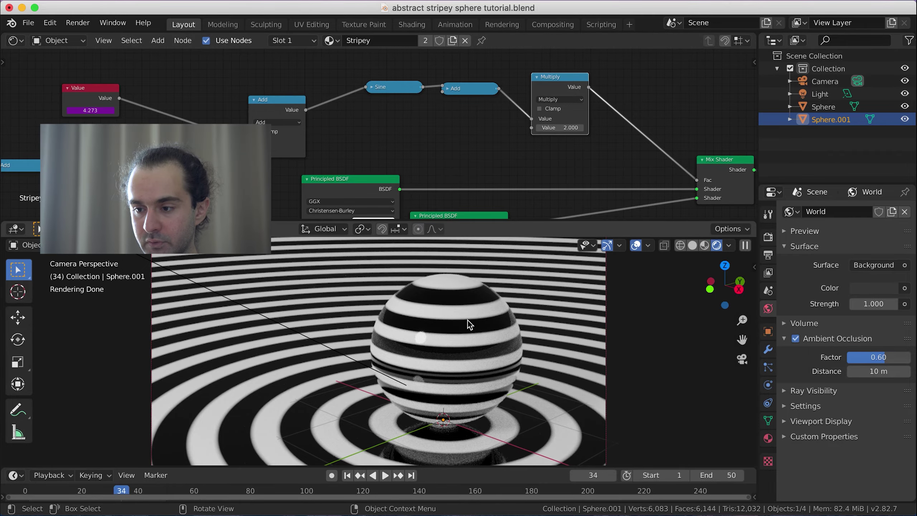
Play the animation in a maximized rendered camera view to check the sharper stripes
key(ctrl+space)
scroll(499, 308, up, 2)
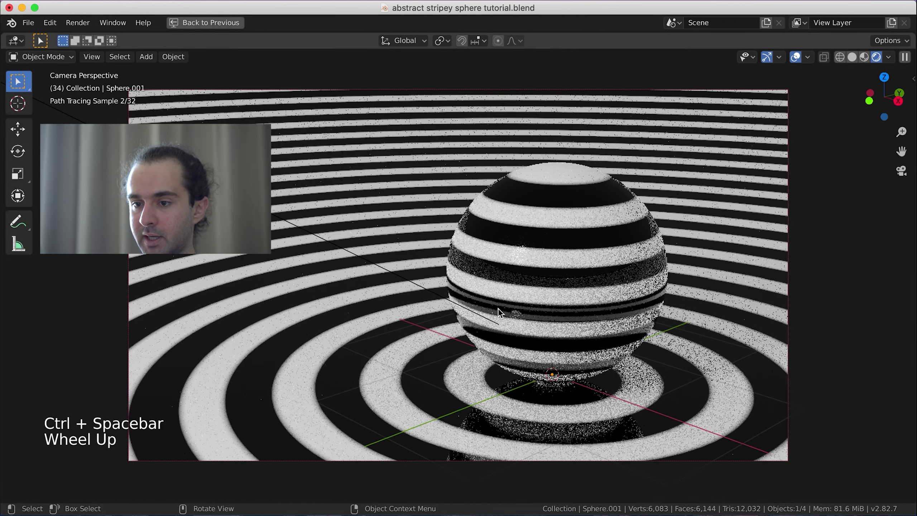
key(space)
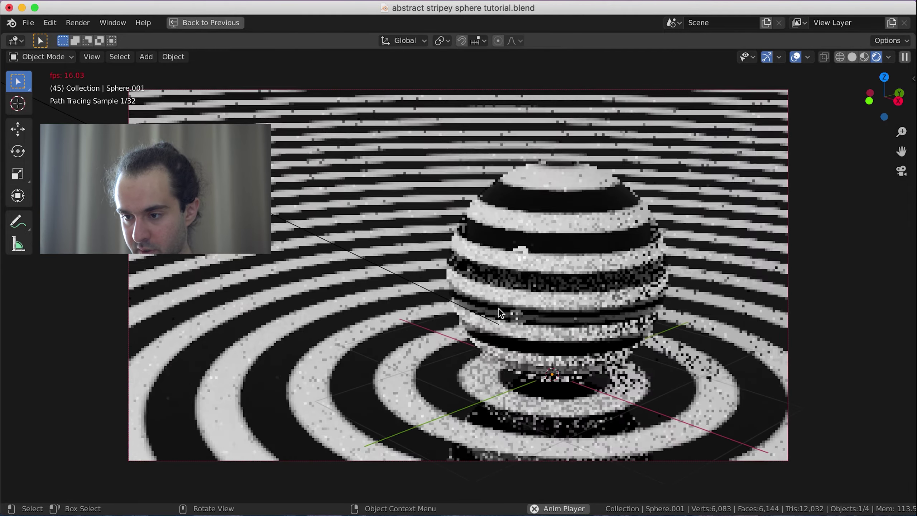
key(space)
key(space)
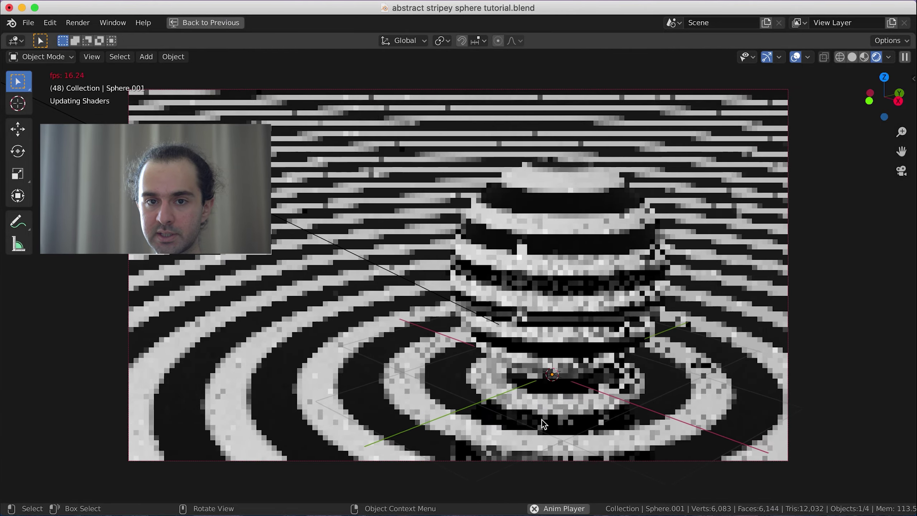
key(space)
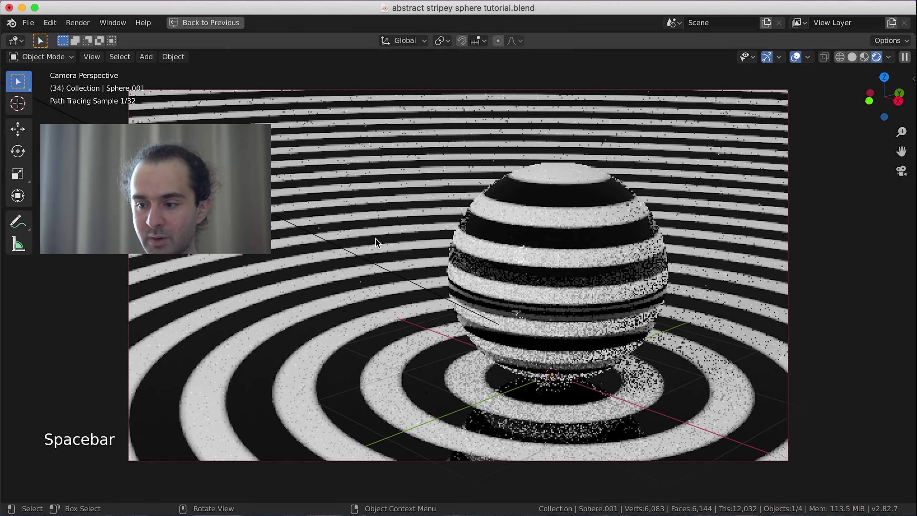
key(ctrl+space)
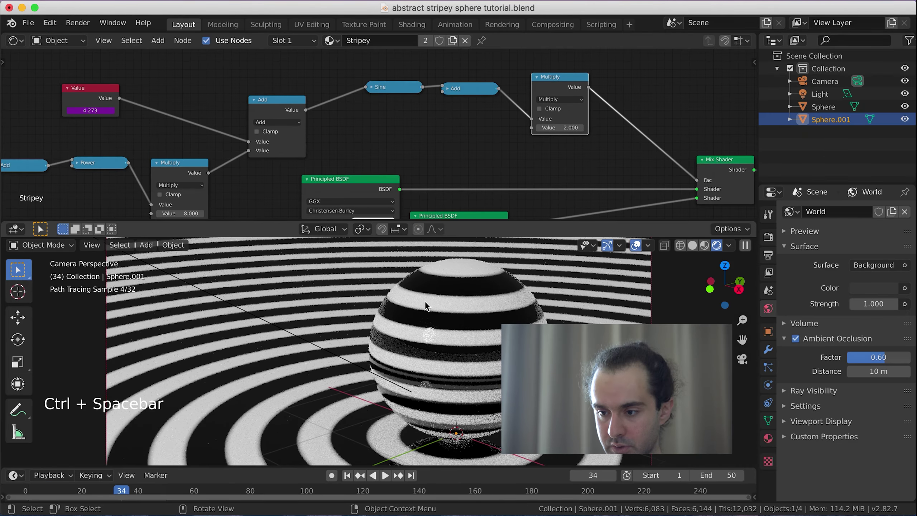
Select the bowl object Sphere.001 and make its Stripey material a single-user copy
scroll(549, 313, down, 3)
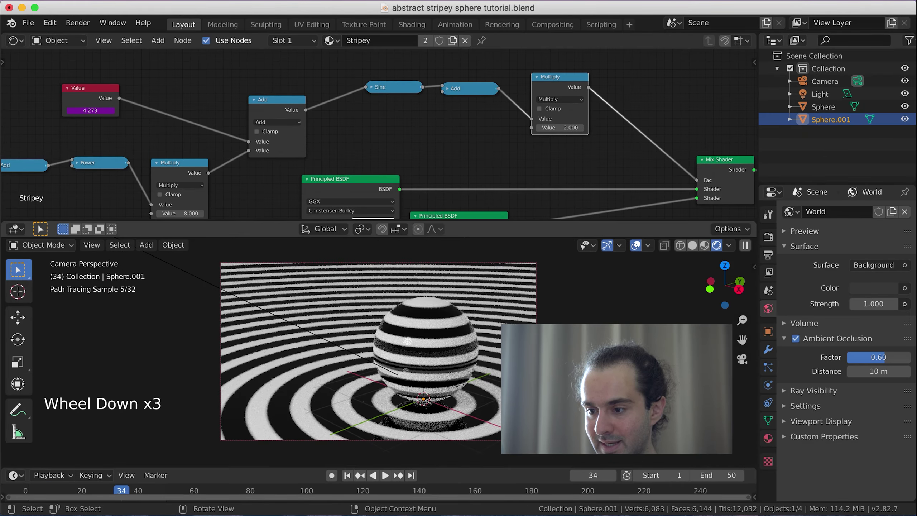
click(533, 298)
scroll(533, 298, down, 4)
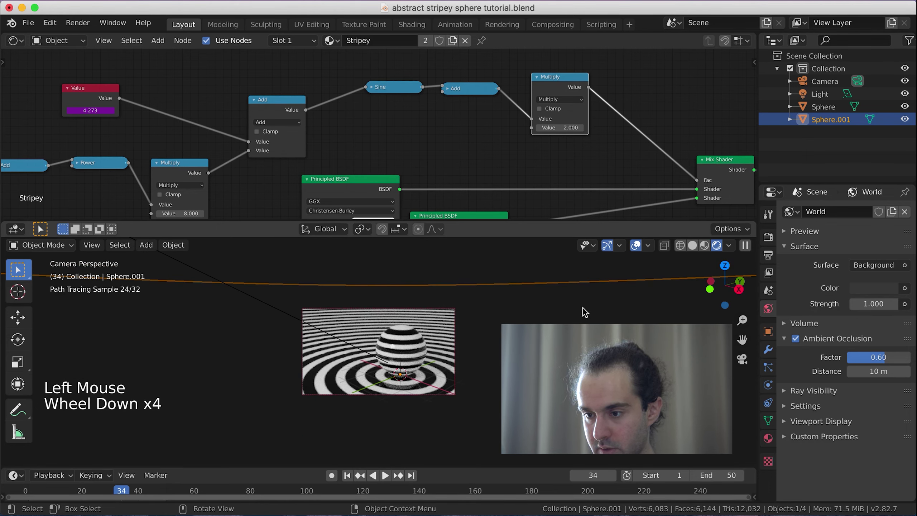
scroll(486, 274, up, 3)
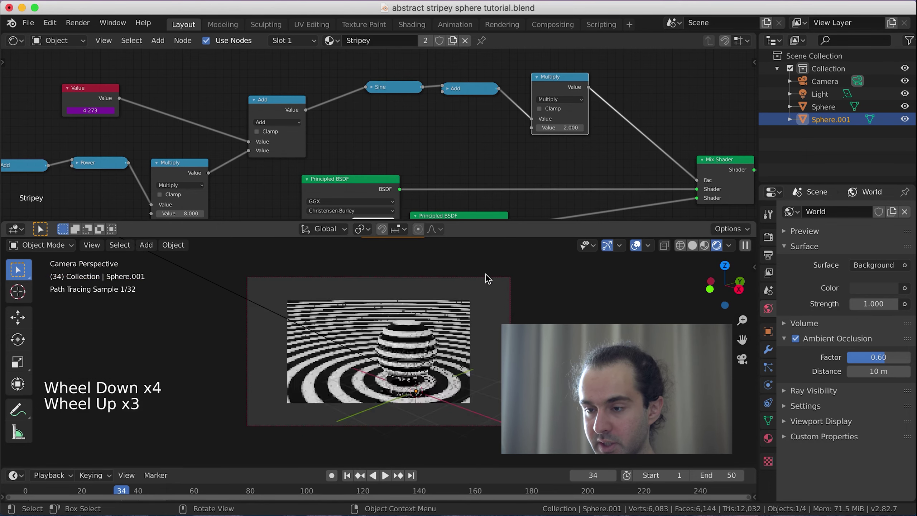
click(425, 40)
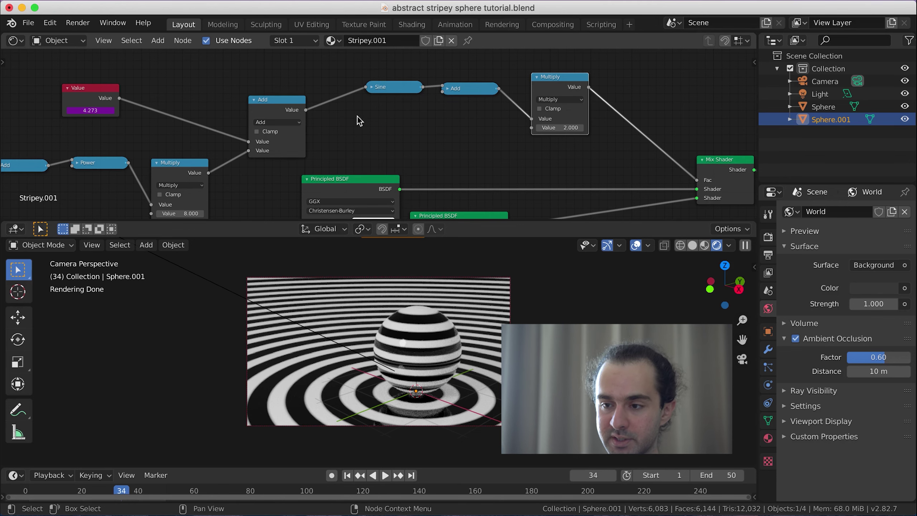
Change the Value node's driver expression in the bowl's material to -(2 * pi * frame) / 50
scroll(326, 113, up, 4)
shift+middle_drag(325, 114, 224, 95)
scroll(224, 94, up, 4)
click(224, 94)
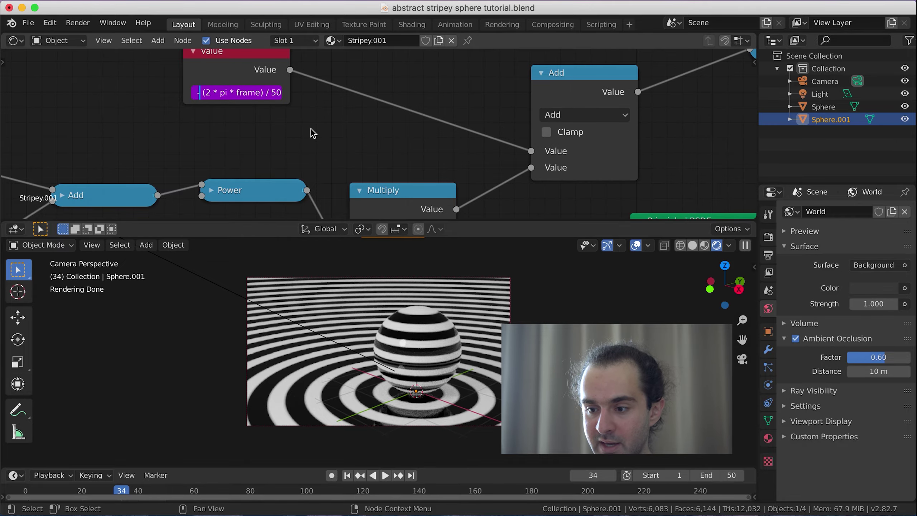
text(-)
key(Return)
Play the animation in the maximized camera view to check the bowl's reversed stripe motion, and save the file
key(space)
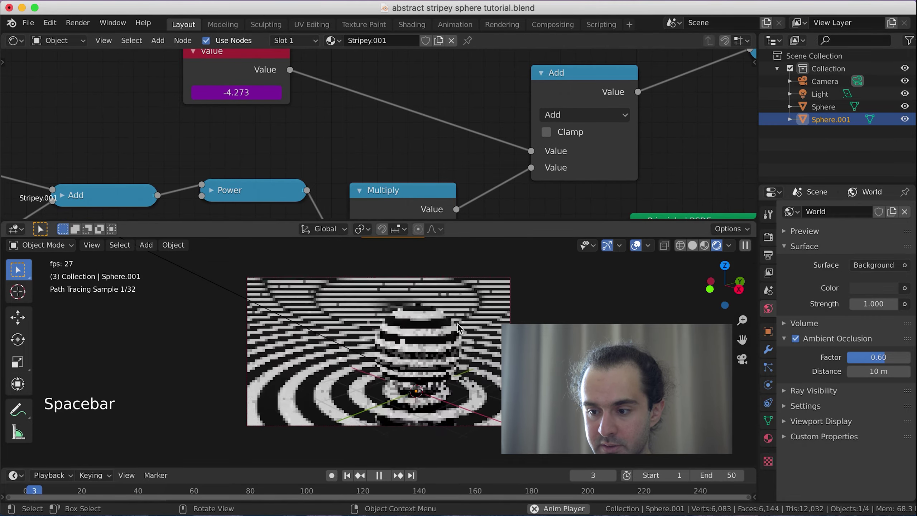
key(ctrl+space)
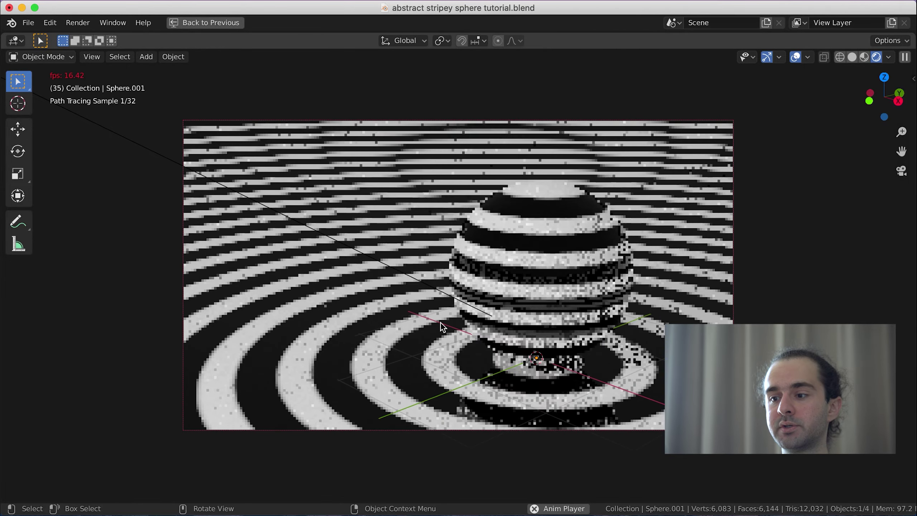
key(space)
key(ctrl+s)
key(ctrl+space)
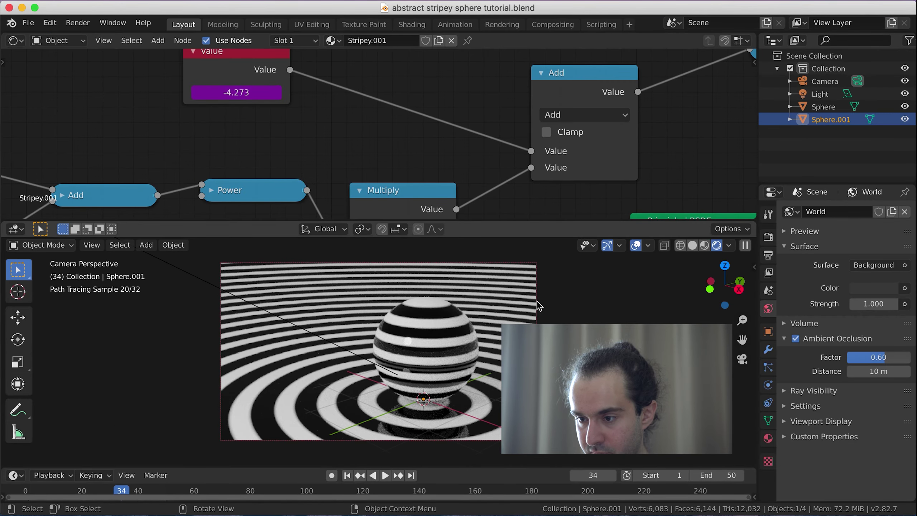
Select the camera and enable Depth of Field in its settings
click(825, 81)
click(768, 385)
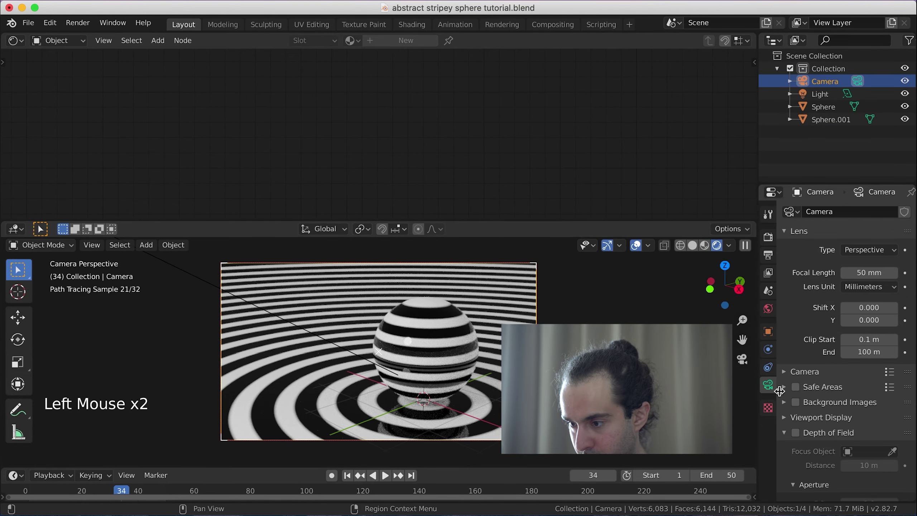
click(784, 418)
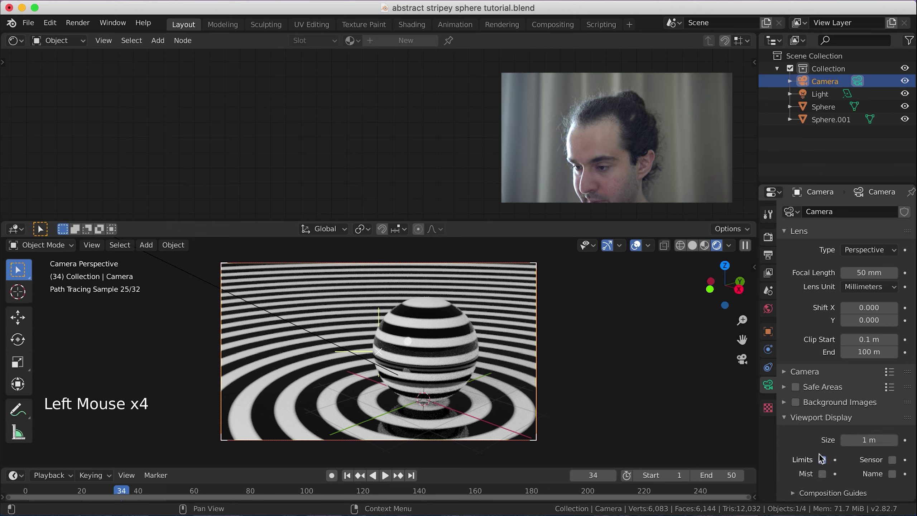
click(795, 416)
scroll(798, 403, down, 3)
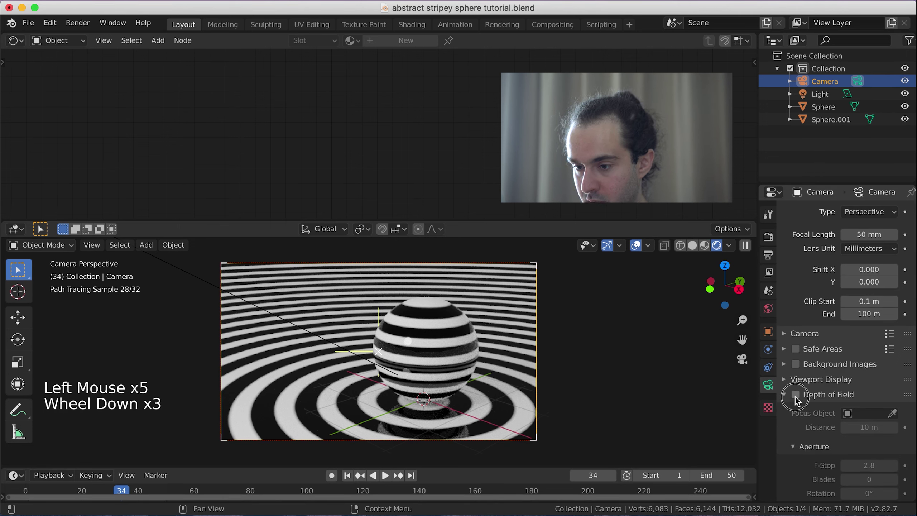
click(795, 395)
scroll(577, 356, down, 2)
Set the camera's focus distance to 7.9 m in solid shading and view the rendered scene through the camera
middle_drag(578, 356, 380, 349)
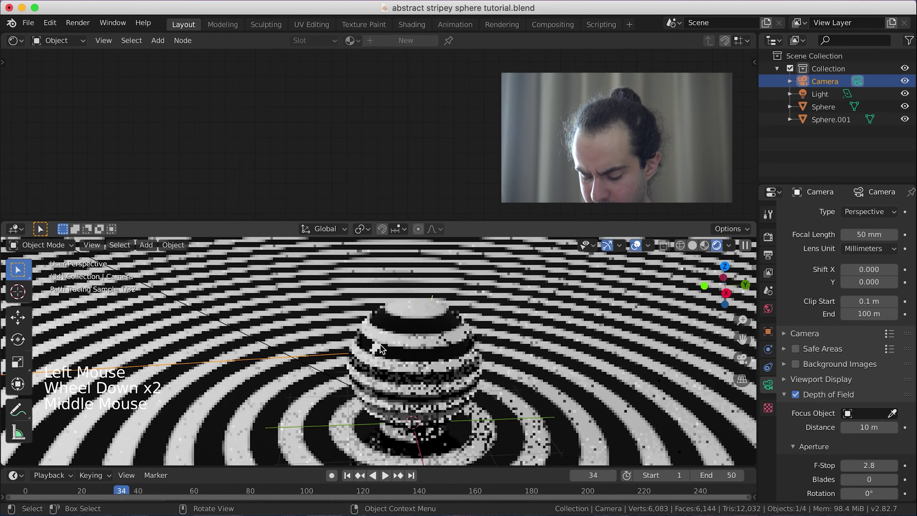
key(z)
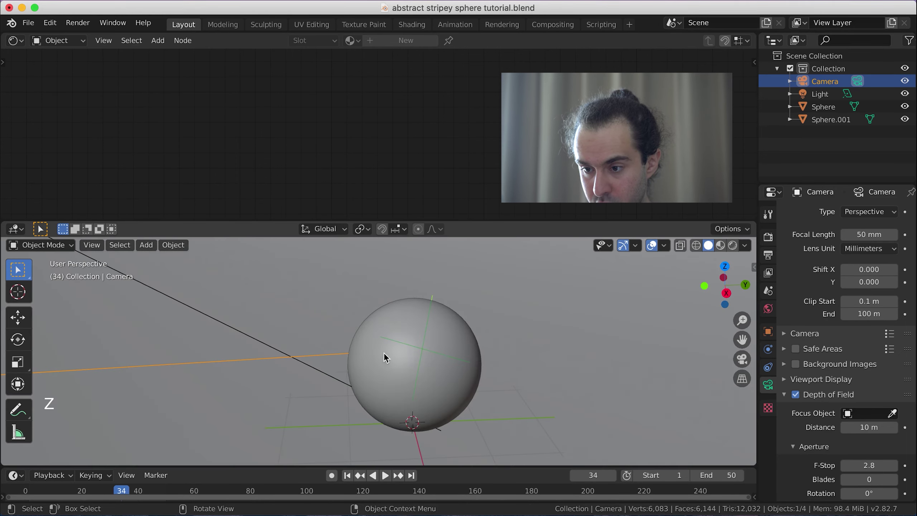
mouse_move(384, 353)
middle_down()
mouse_move(466, 378)
mouse_move(587, 381)
mouse_move(367, 397)
middle_up()
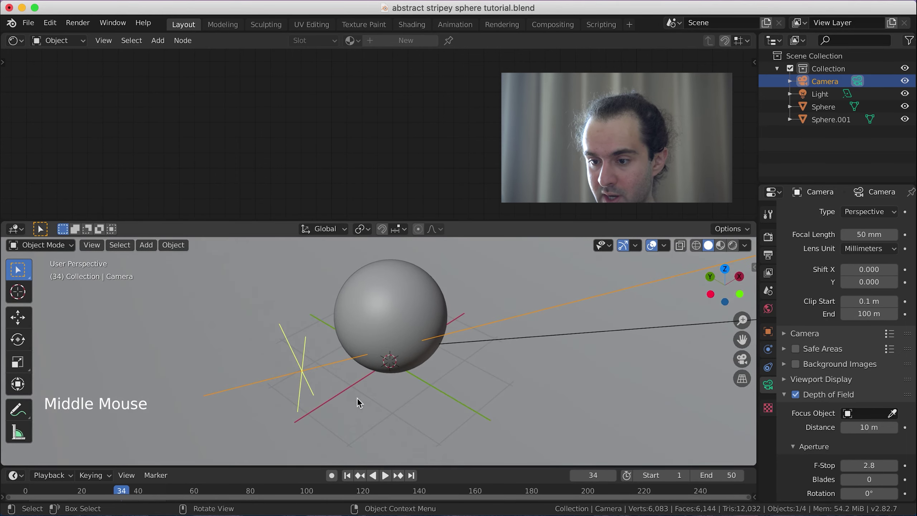
click(869, 427)
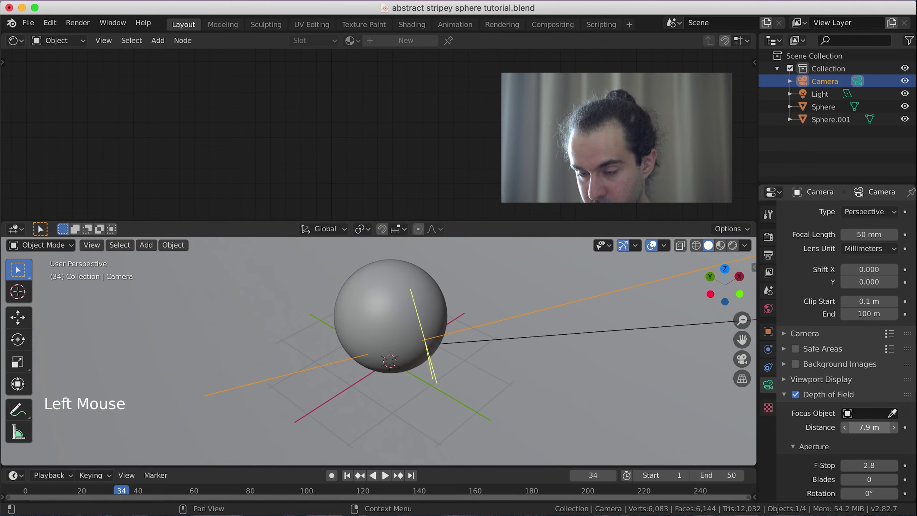
middle_drag(420, 348, 317, 313)
key(KP_0)
scroll(466, 312, up, 2)
key(z)
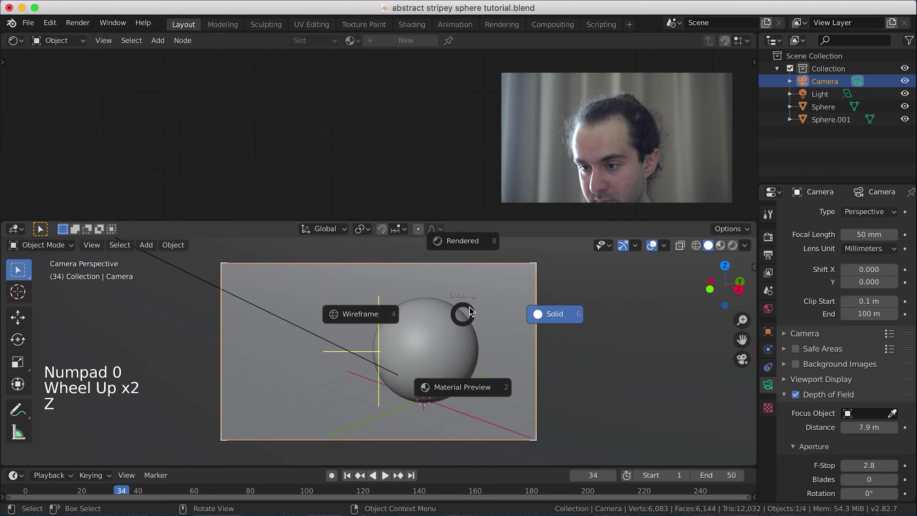
click(459, 245)
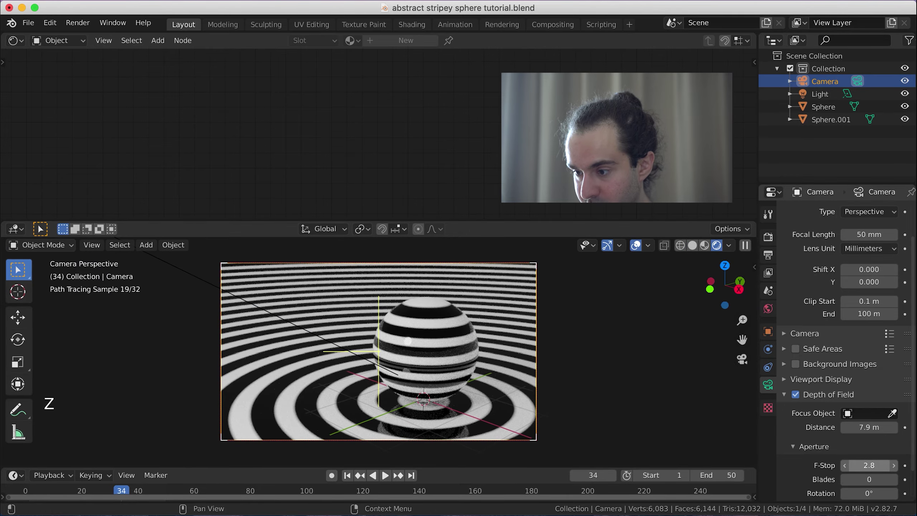
Set the camera's F-Stop to 0.5 and check the blur in the rendered view
text(0.5)
key(Return)
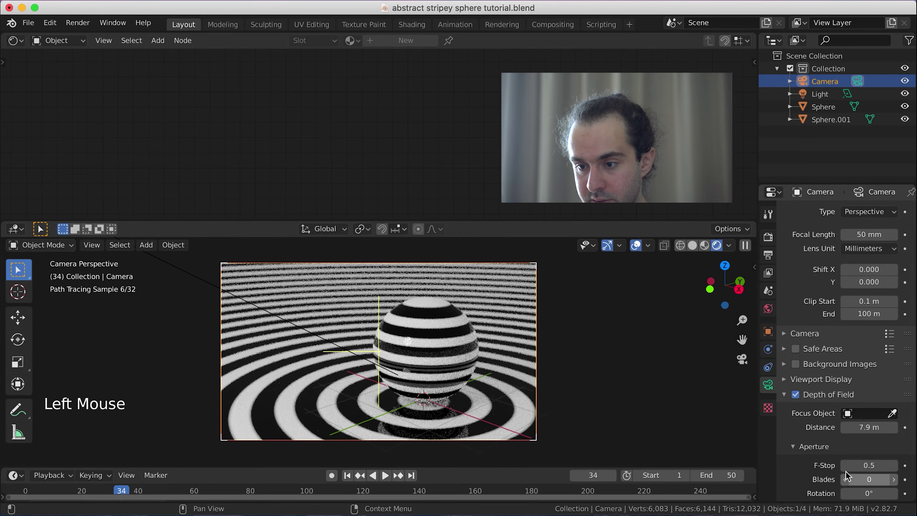
scroll(588, 380, up, 3)
scroll(587, 380, down, 2)
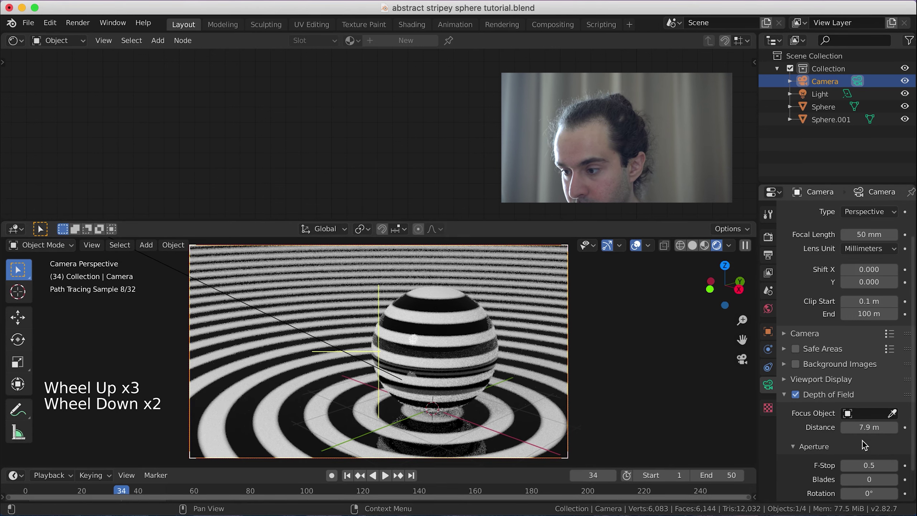
Set the camera's F-Stop to 0.3 and save the file
click(870, 466)
text(0)
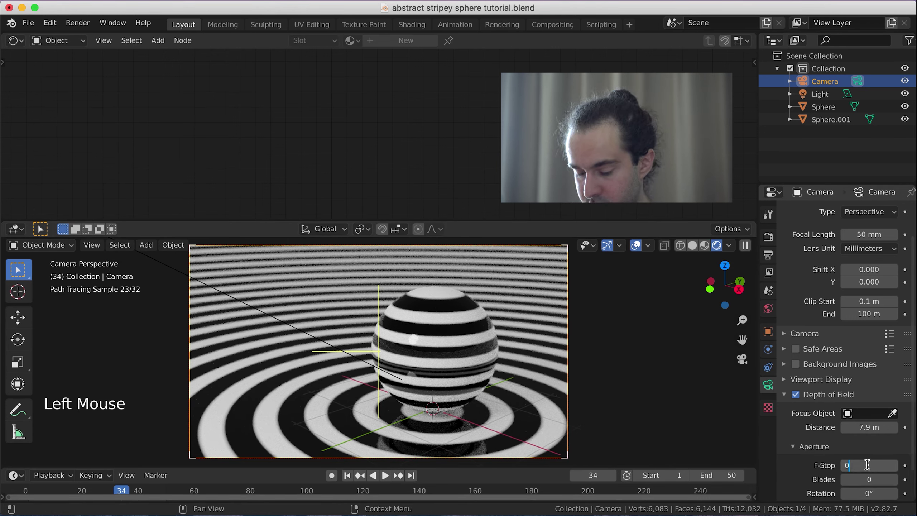
text(.3)
key(Return)
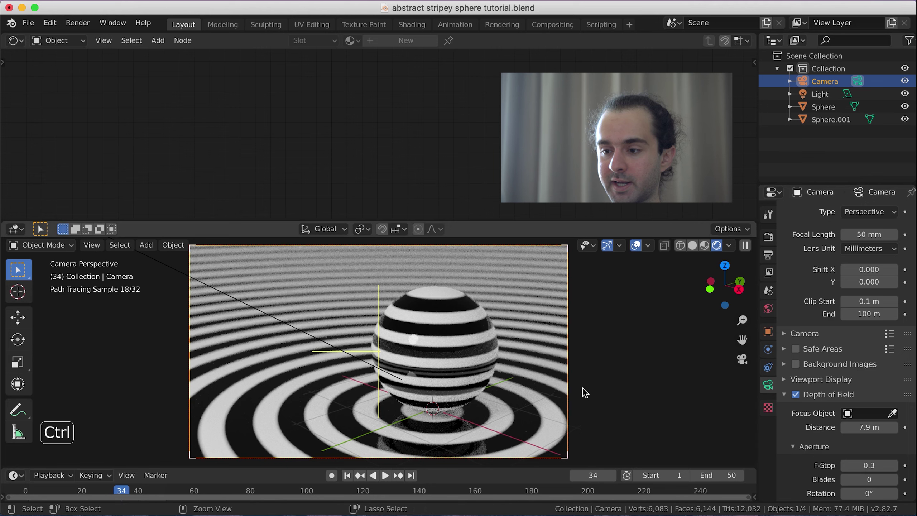
key(ctrl+s)
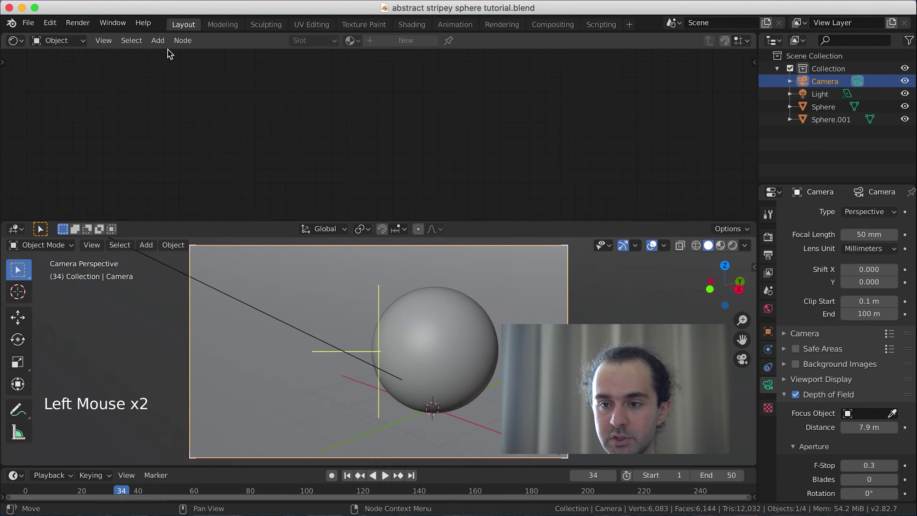
Switch the node editor to the Compositor, enable Use Nodes and spread the Render Layers and Composite nodes apart
click(16, 40)
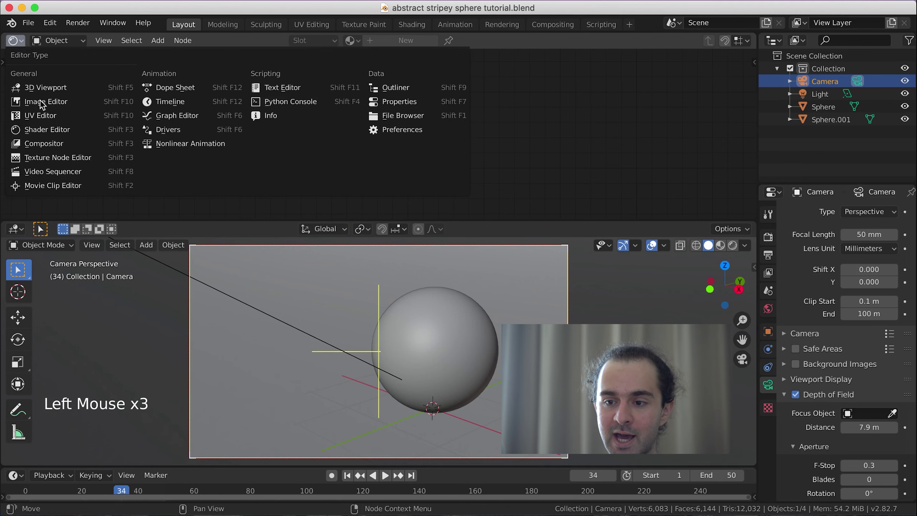
click(59, 143)
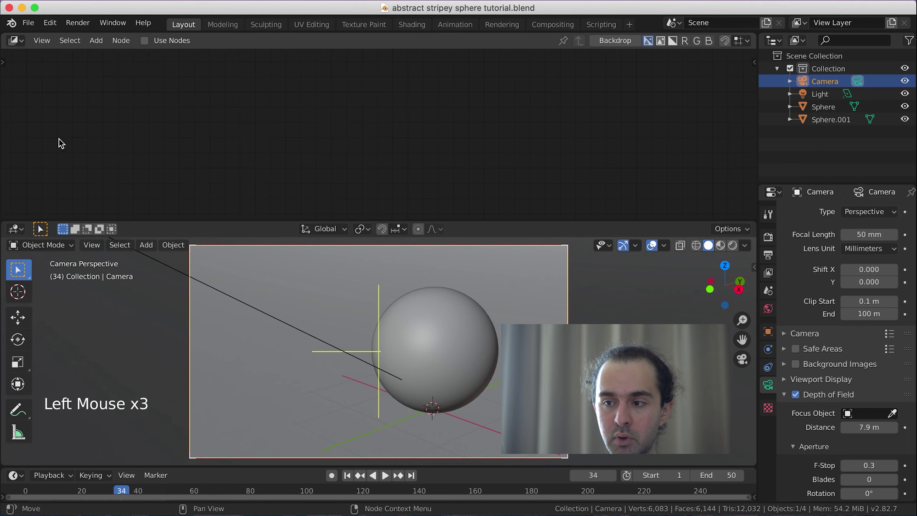
click(145, 41)
scroll(467, 147, down, 4)
middle_drag(686, 127, 301, 105)
drag(407, 91, 654, 76)
click(367, 80)
Enable the Denoising Data pass and insert a Denoise node fed by the Noisy Image, Denoising Normal and Denoising Albedo outputs
click(770, 272)
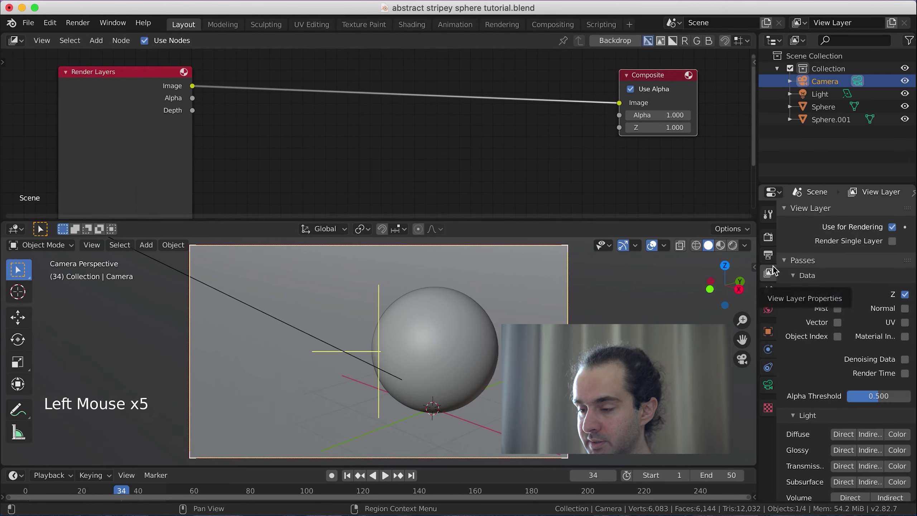
click(905, 359)
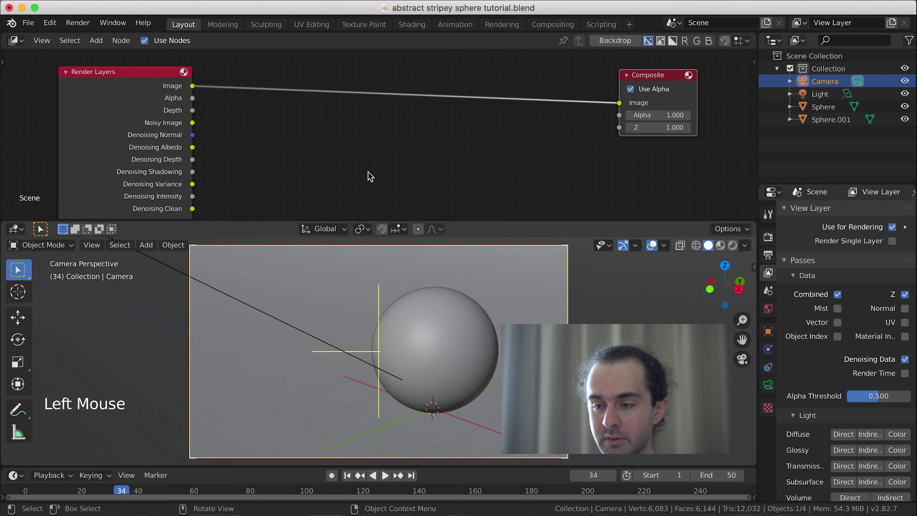
key(shift+a)
mouse_move(358, 168)
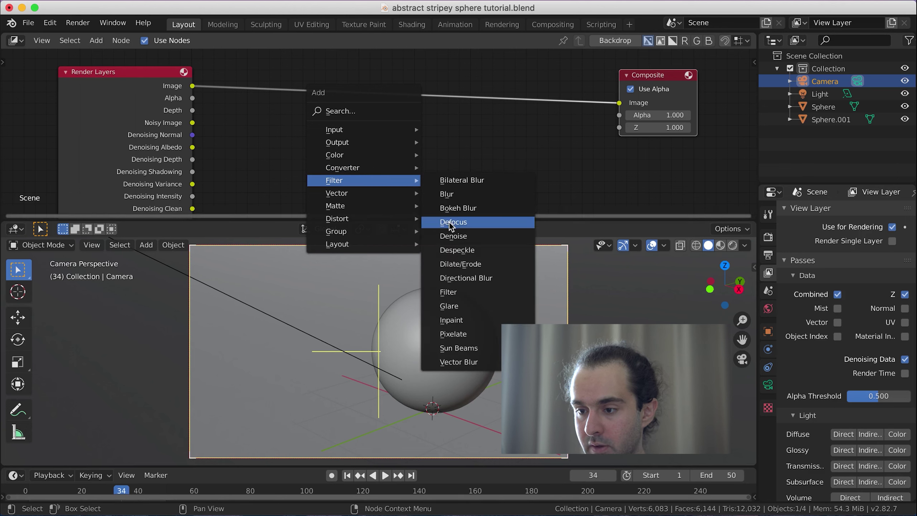
click(453, 236)
click(316, 87)
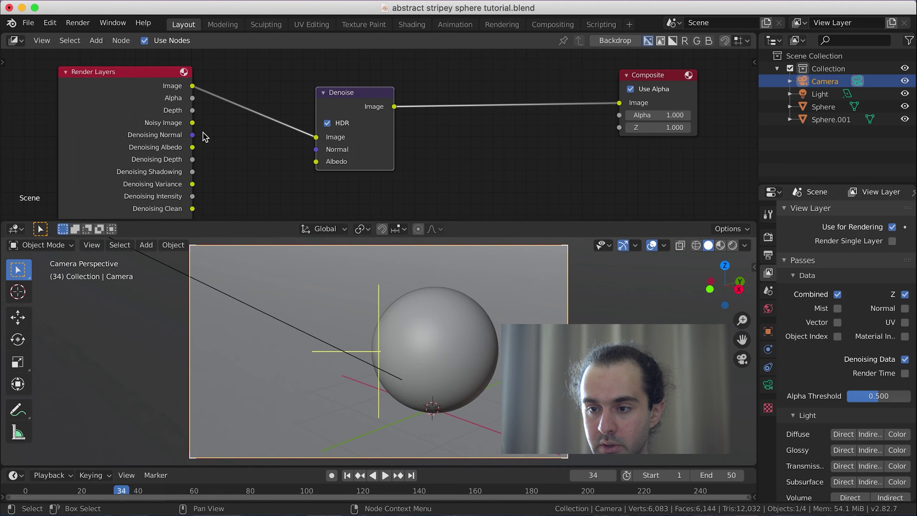
drag(193, 124, 312, 155)
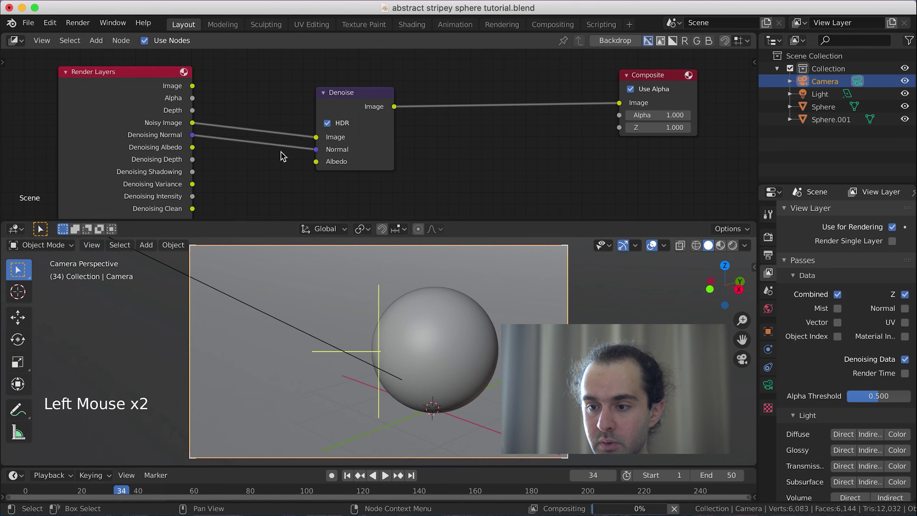
drag(201, 149, 317, 162)
Set the render samples to 8, save the file and render the current frame in an enlarged render window
click(768, 237)
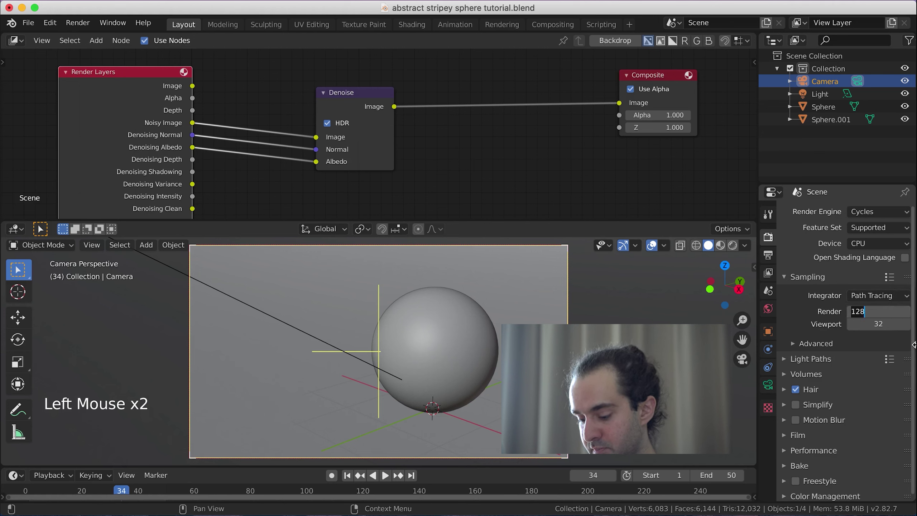
key(ctrl+s)
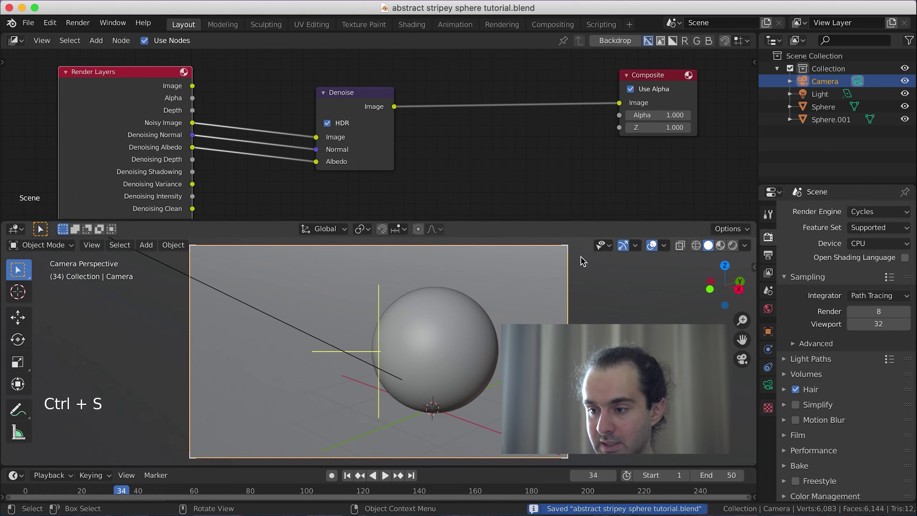
click(78, 23)
click(91, 37)
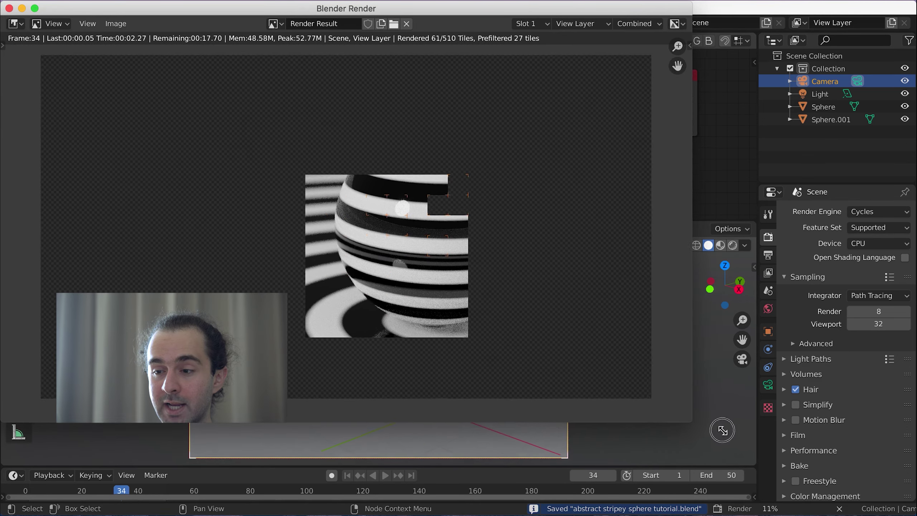
drag(722, 430, 881, 493)
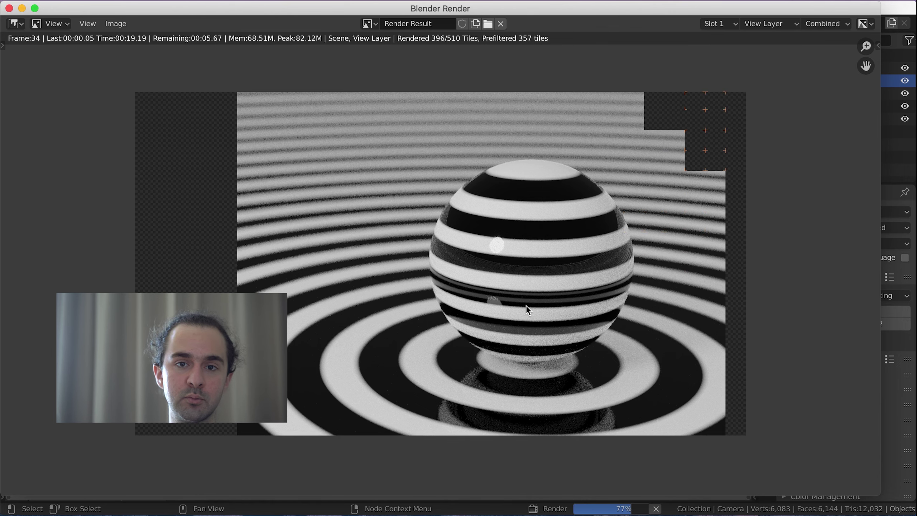
Examine the denoised render up close for noise around the background stripes and the sphere, and close the render window
scroll(527, 306, up, 5)
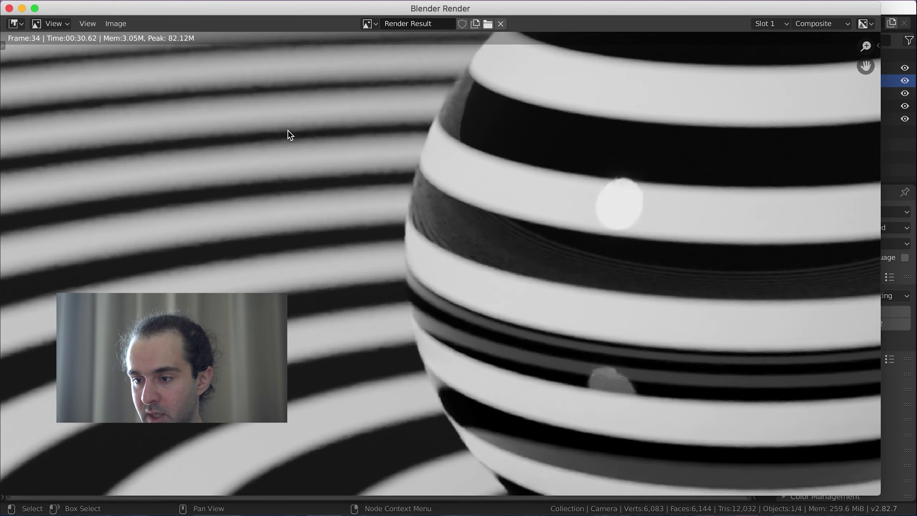
scroll(366, 180, down, 4)
scroll(365, 181, up, 4)
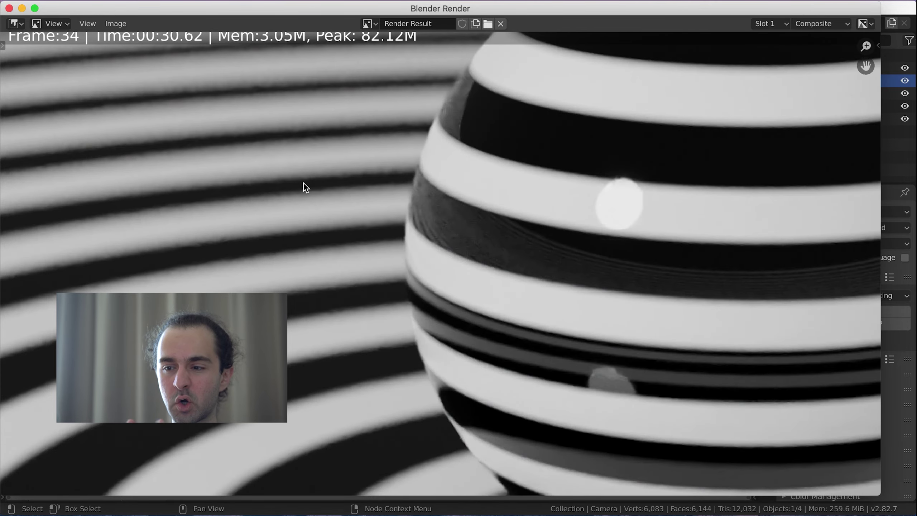
scroll(311, 177, down, 3)
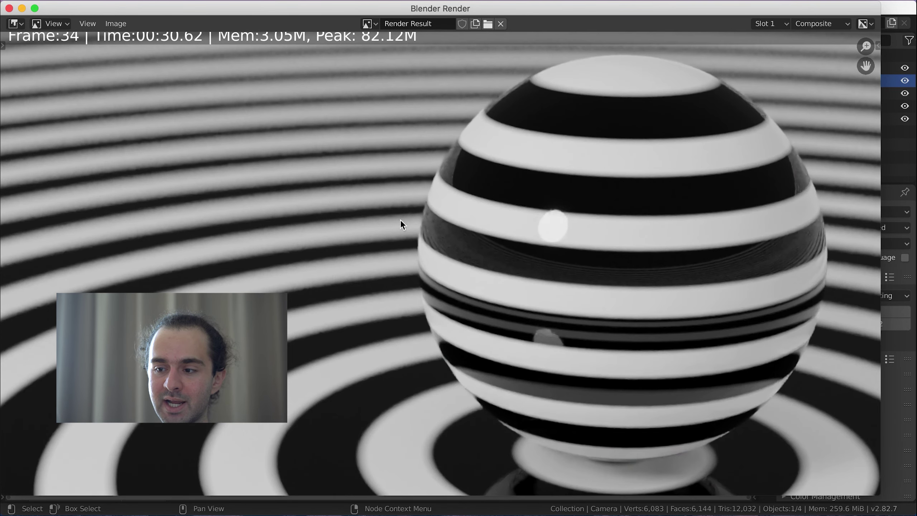
scroll(317, 228, up, 3)
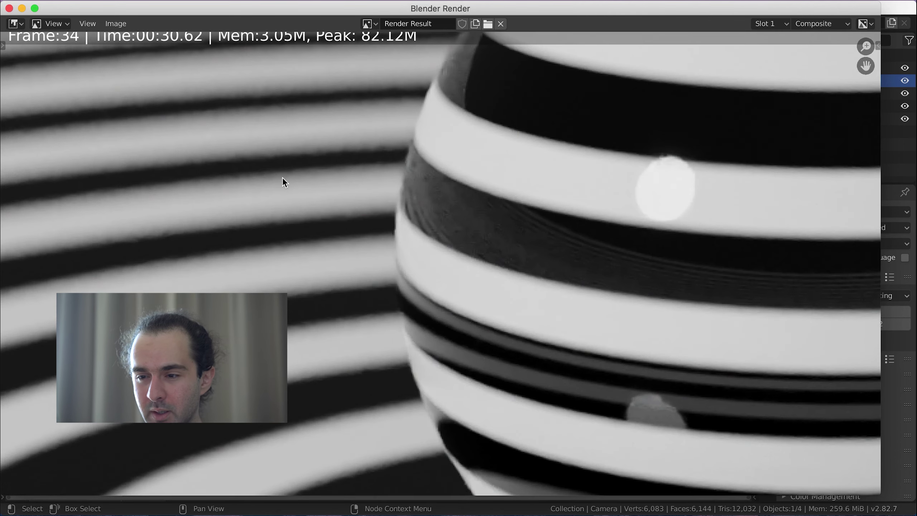
scroll(354, 222, up, 2)
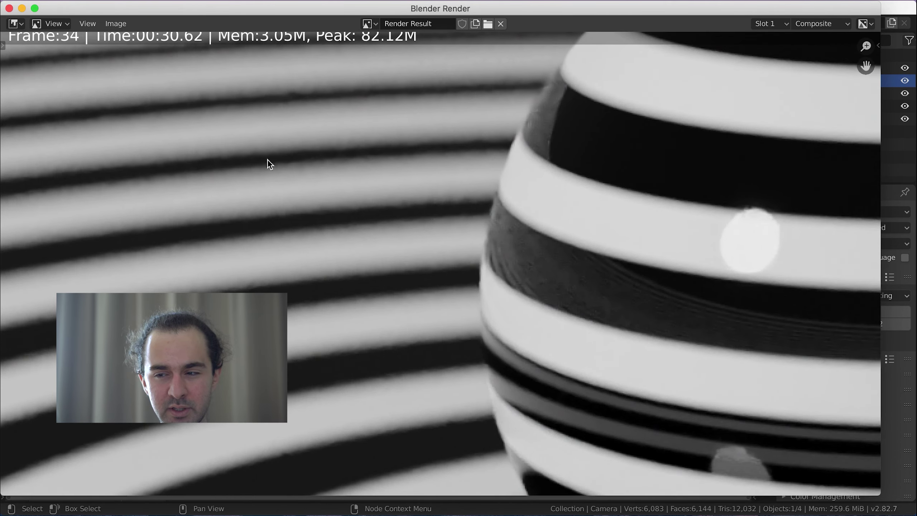
key(Home)
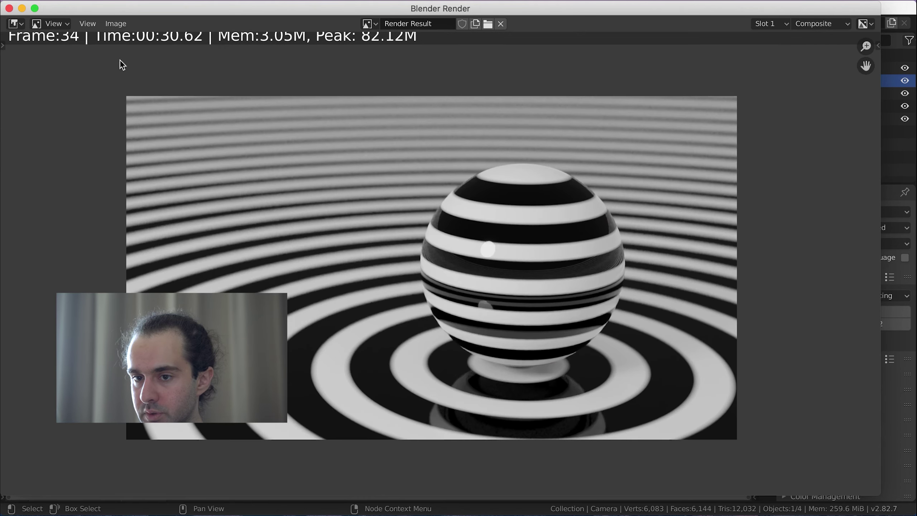
click(9, 8)
Insert a Lens Distortion node between the Denoise and Composite nodes and enable its Projector option
key(shift+a)
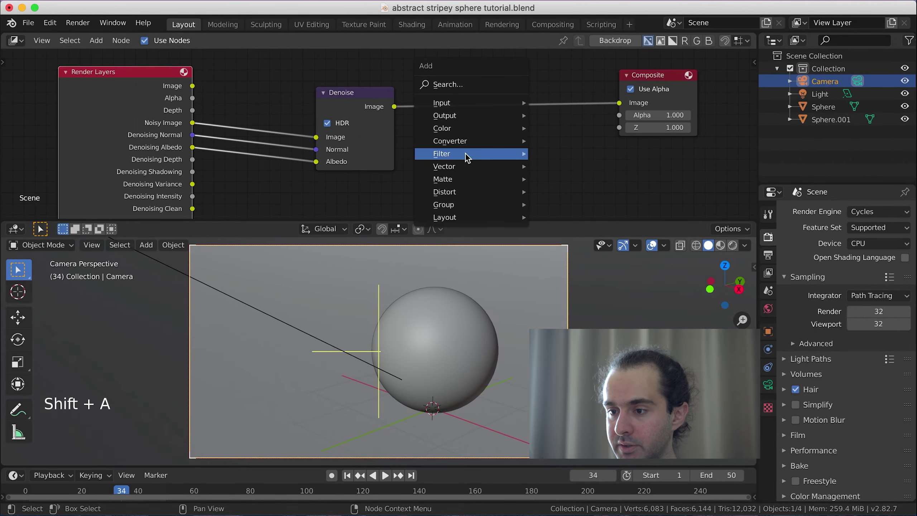
mouse_move(475, 191)
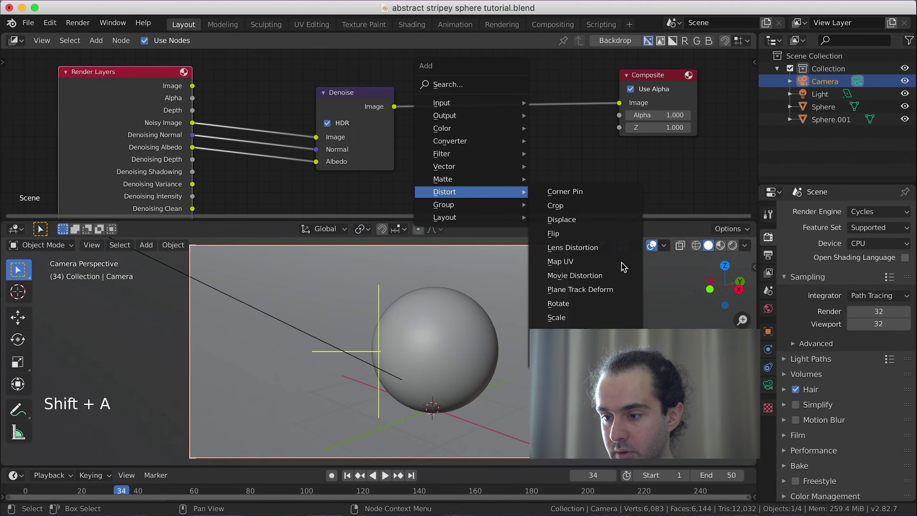
click(621, 248)
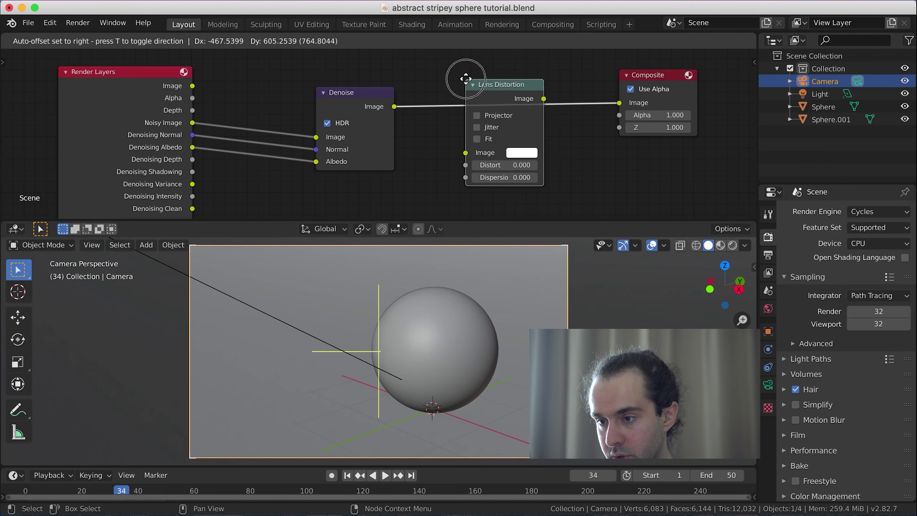
click(464, 78)
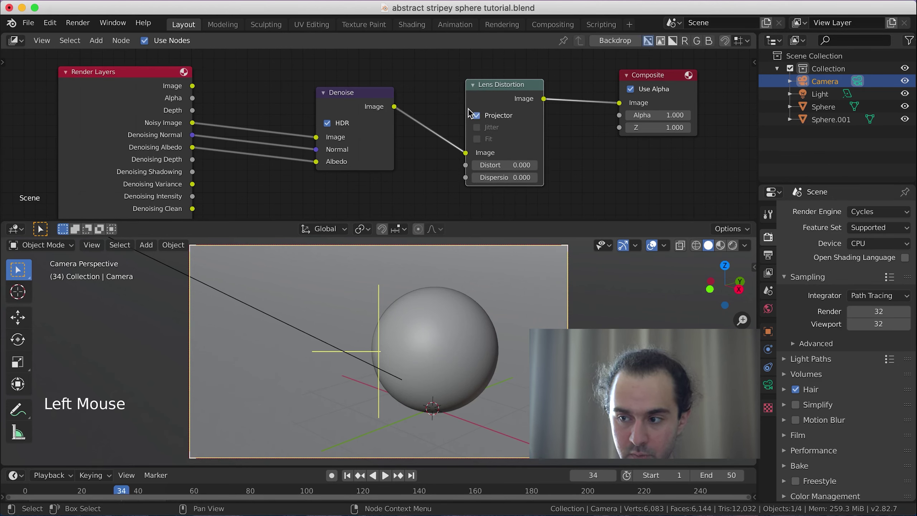
Set the Lens Distortion node's dispersion to 0.300, save the file and render the current frame again
click(534, 177)
click(534, 177)
click(535, 178)
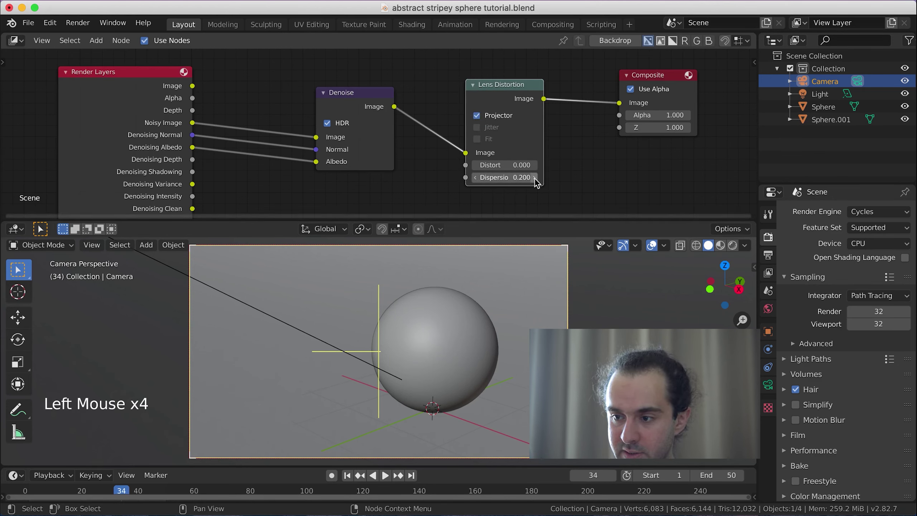
click(534, 177)
key(ctrl+s)
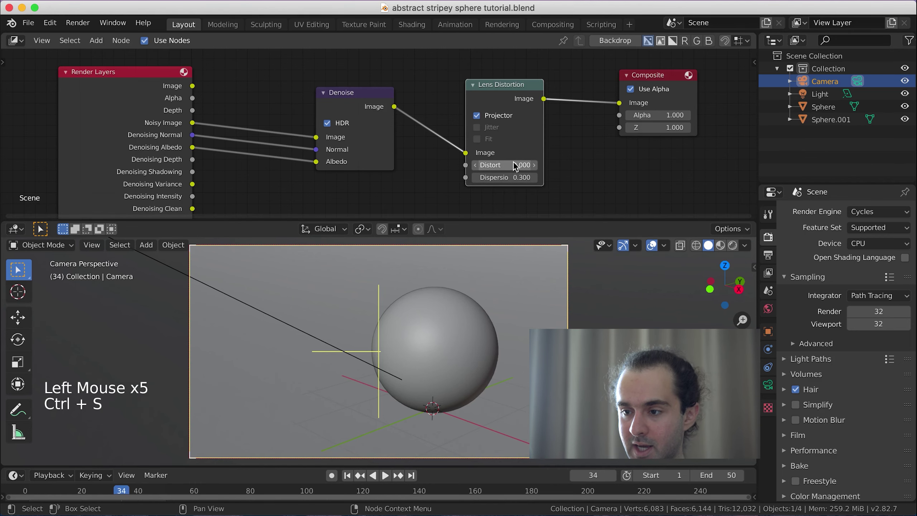
click(89, 24)
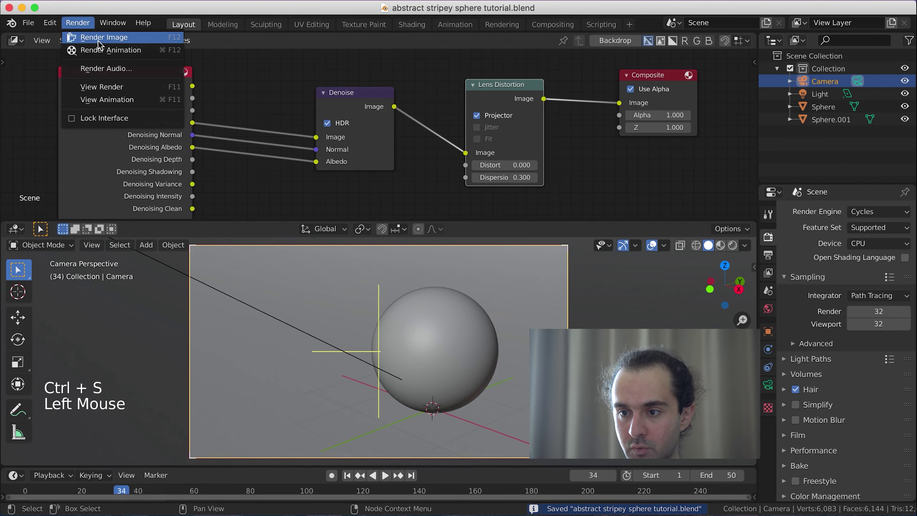
click(101, 39)
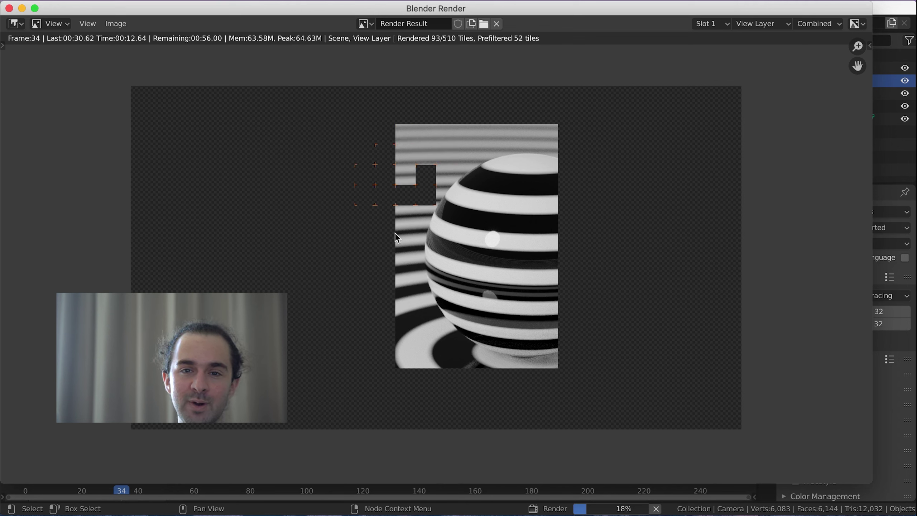